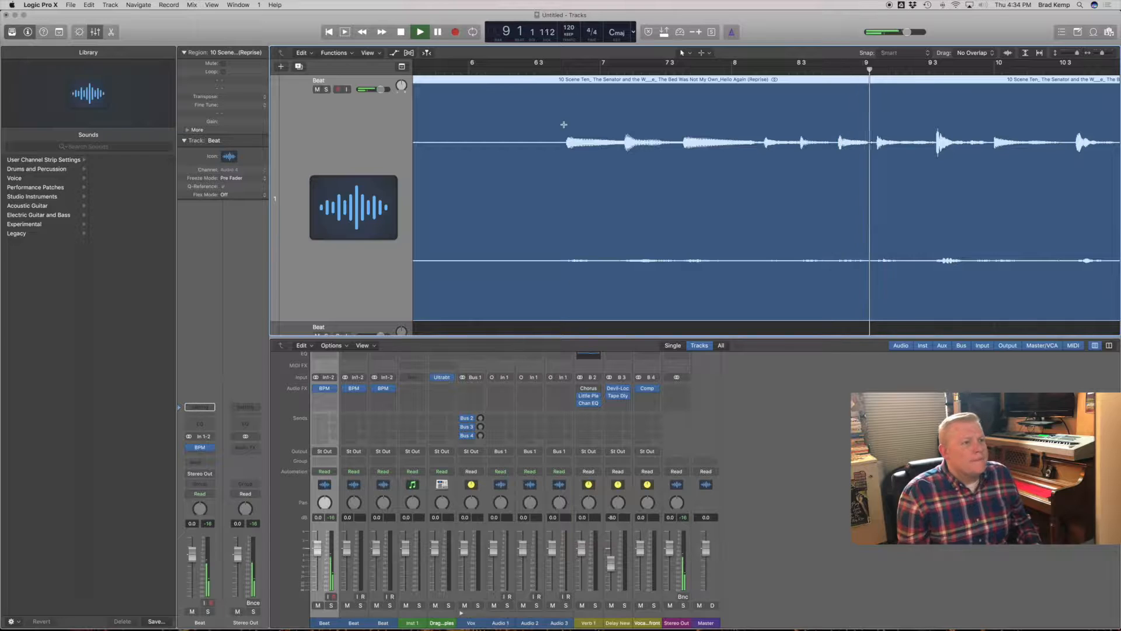
# - Split the audio region just before its first note near bar 6 beat 4 and switch the Beat channel to a mono input
pyautogui.click(565, 143)
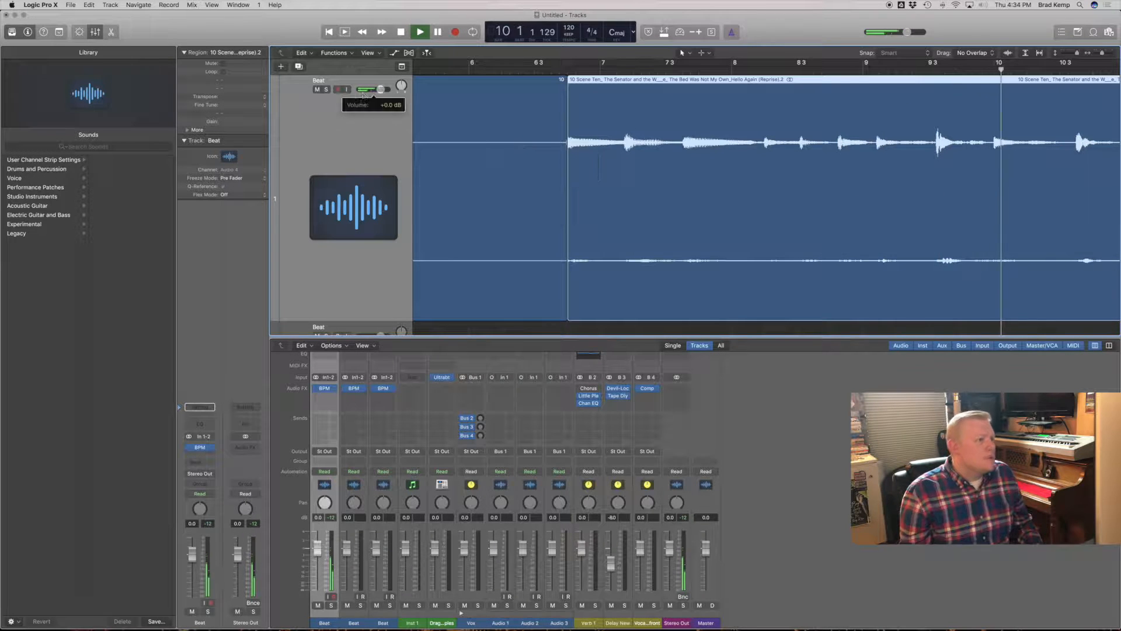
pyautogui.click(189, 437)
pyautogui.press('space')
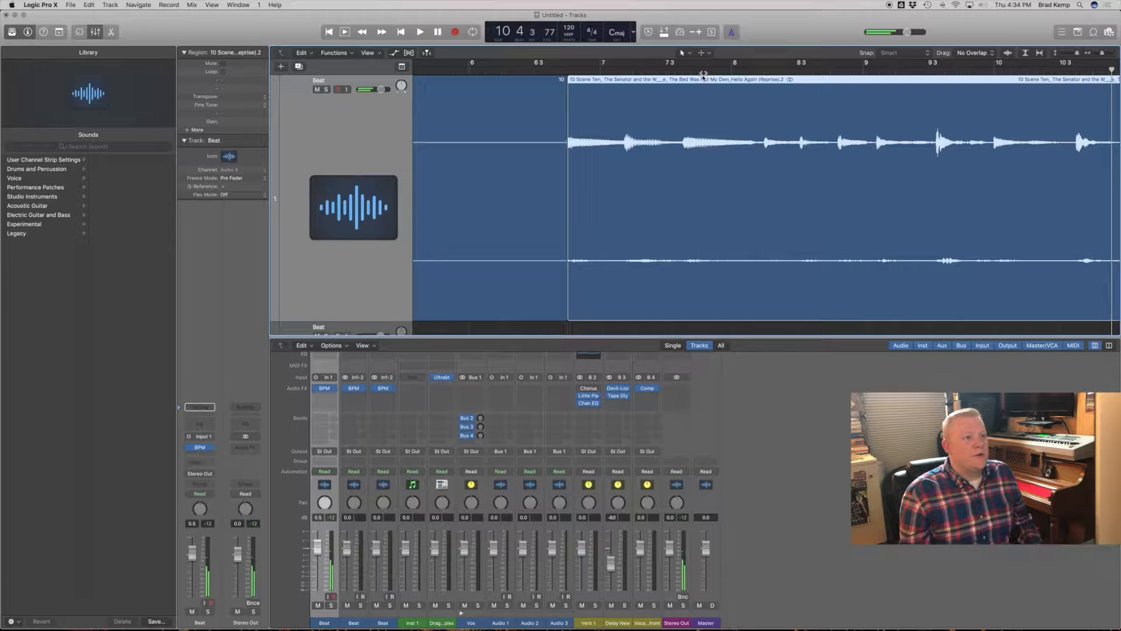
pyautogui.doubleClick(555, 68)
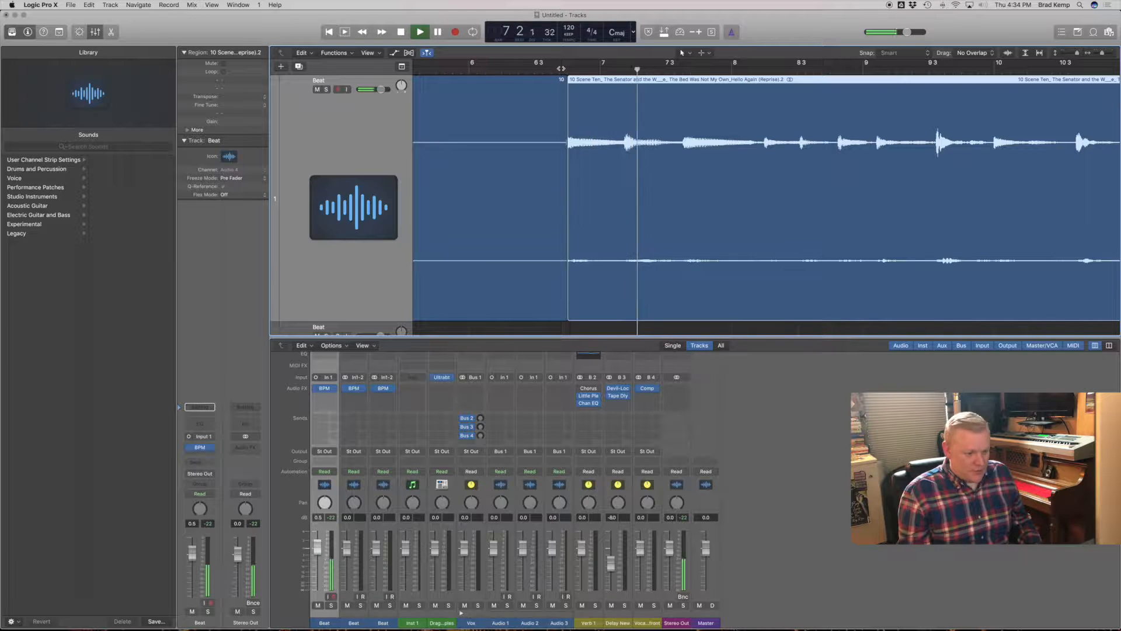
pyautogui.press('space')
# - Delete the silent portion of the Beat track's audio that precedes the first note
pyautogui.moveTo(568, 289); pyautogui.dragTo(566, 289)
pyautogui.moveTo(553, 176); pyautogui.dragTo(620, 108)
pyautogui.click(495, 283)
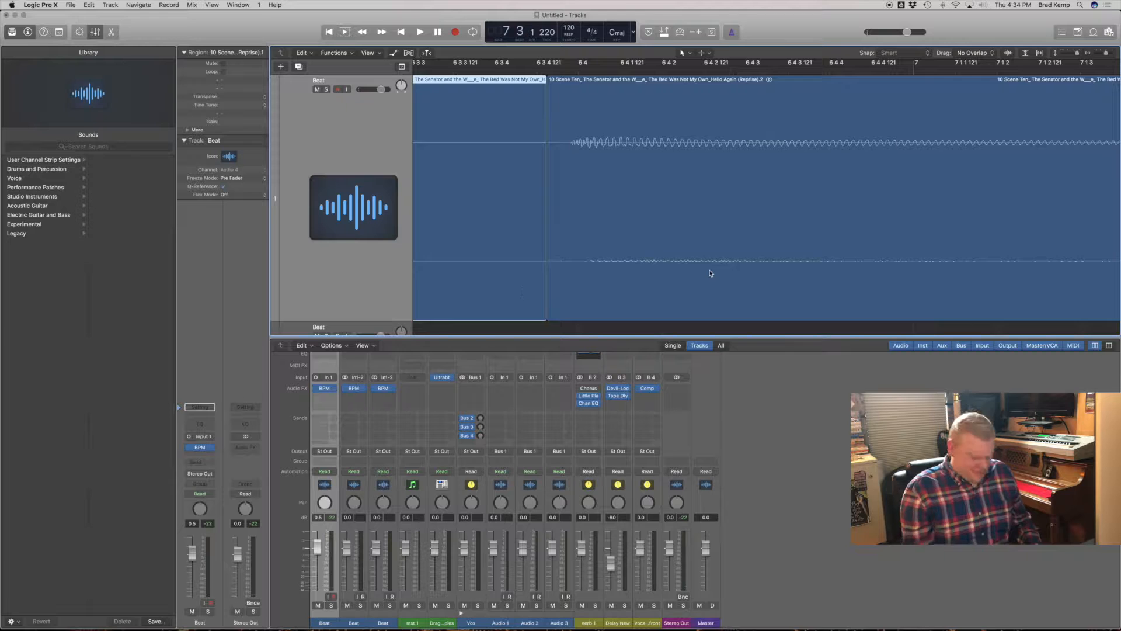
pyautogui.press('Delete')
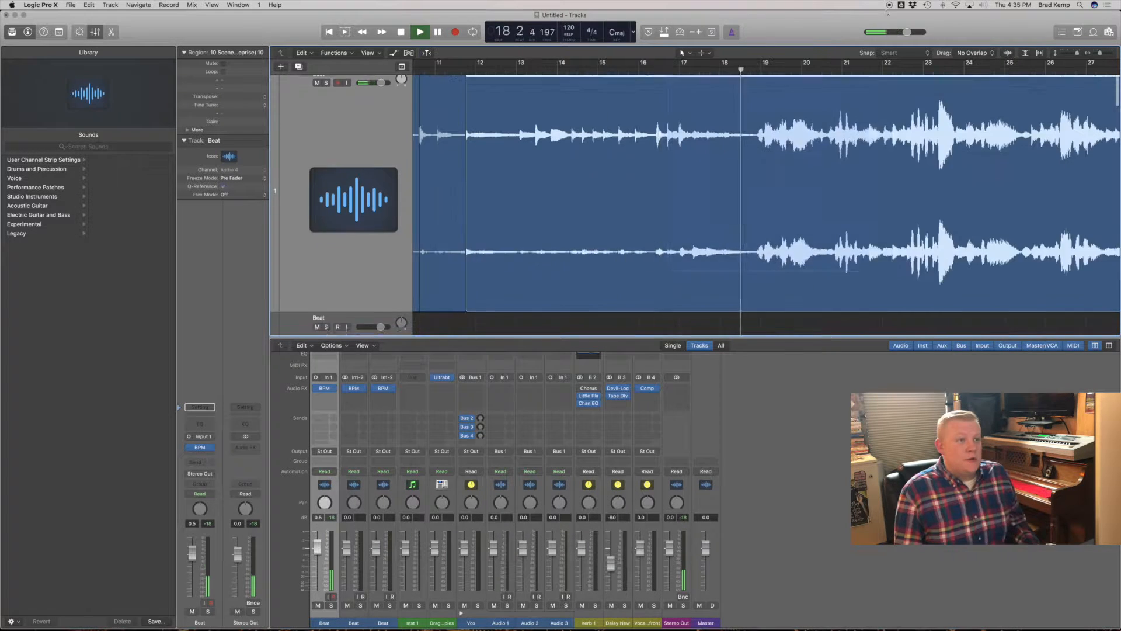
# - Split the Beat track's region at about bar 17 beat 2 and again just before the louder passage at bar 19
pyautogui.press('super+Up')
pyautogui.click(460, 70)
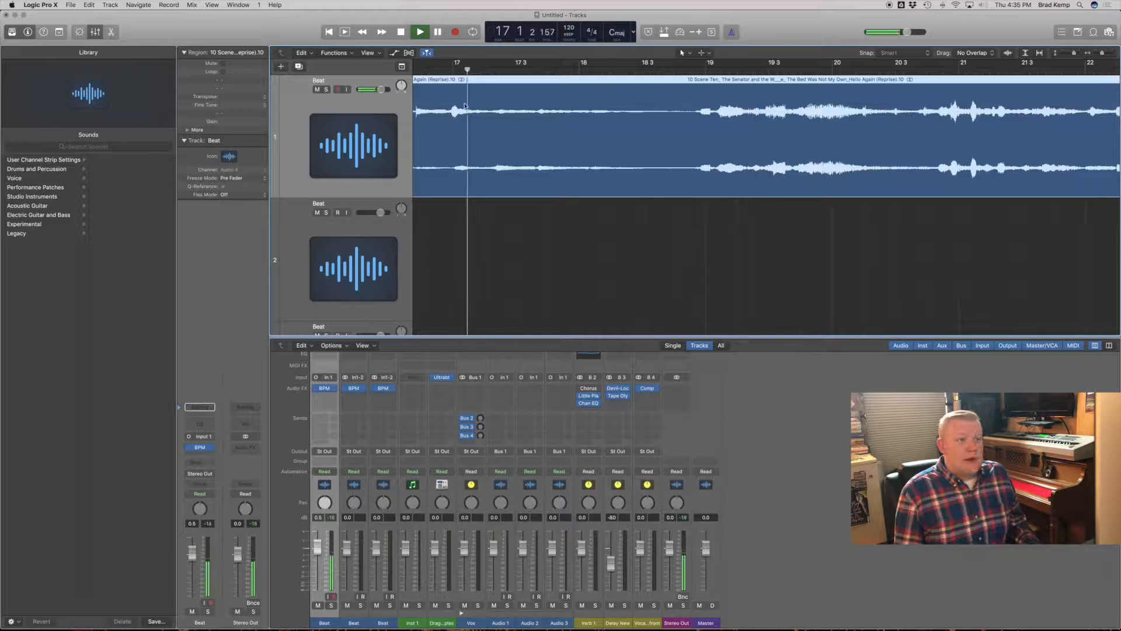
pyautogui.click(491, 178)
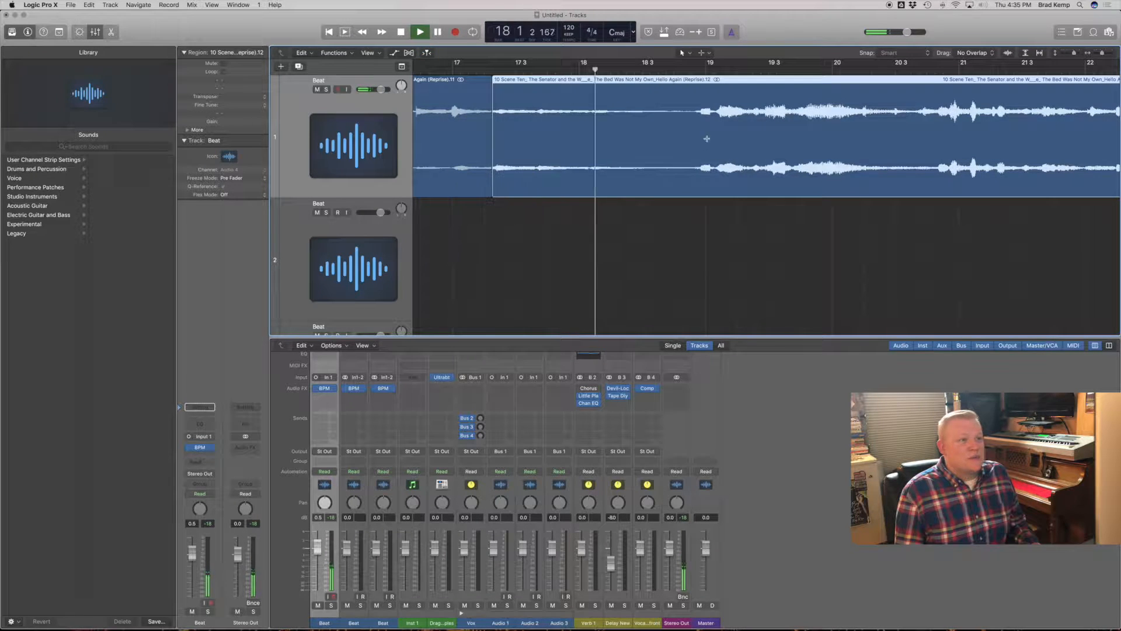
pyautogui.click(694, 175)
pyautogui.keyDown('ctrl'); pyautogui.keyDown('alt'); pyautogui.click(734, 182); pyautogui.keyUp('alt'); pyautogui.keyUp('ctrl')
pyautogui.press('space')
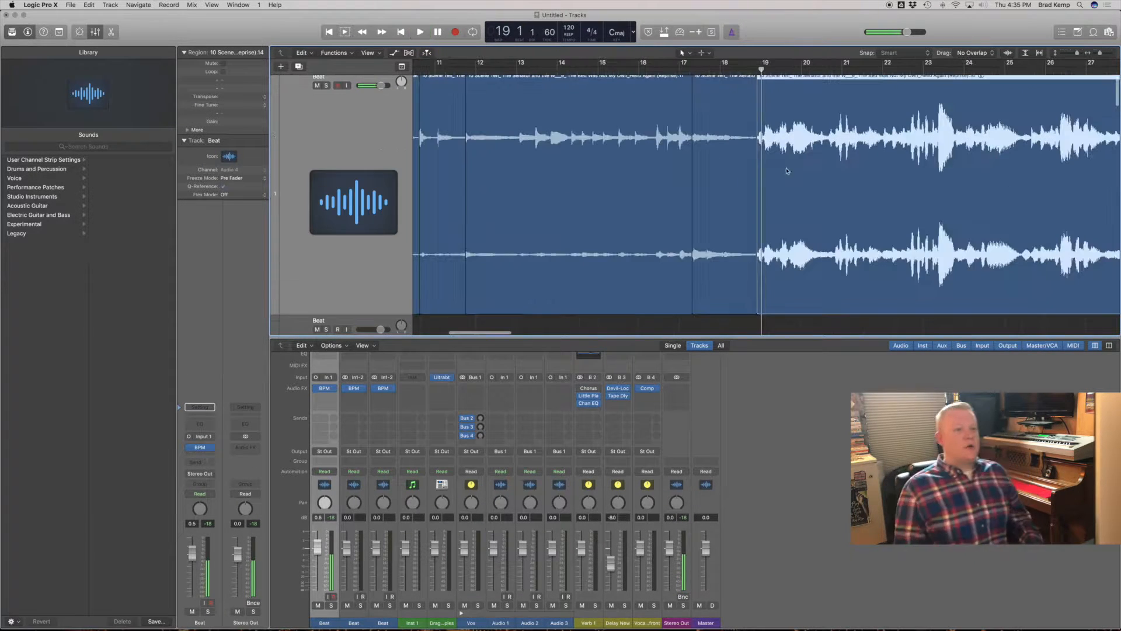
# - Rename the second Beat track as Sample
pyautogui.keyDown('ctrl'); pyautogui.keyDown('alt'); pyautogui.click(790, 172); pyautogui.keyUp('alt'); pyautogui.keyUp('ctrl')
pyautogui.keyDown('ctrl'); pyautogui.keyDown('alt'); pyautogui.click(575, 160); pyautogui.keyUp('alt'); pyautogui.keyUp('ctrl')
pyautogui.keyDown('ctrl'); pyautogui.keyDown('alt'); pyautogui.click(597, 142); pyautogui.keyUp('alt'); pyautogui.keyUp('ctrl')
pyautogui.scroll(5, 596, 147)
pyautogui.click(354, 276)
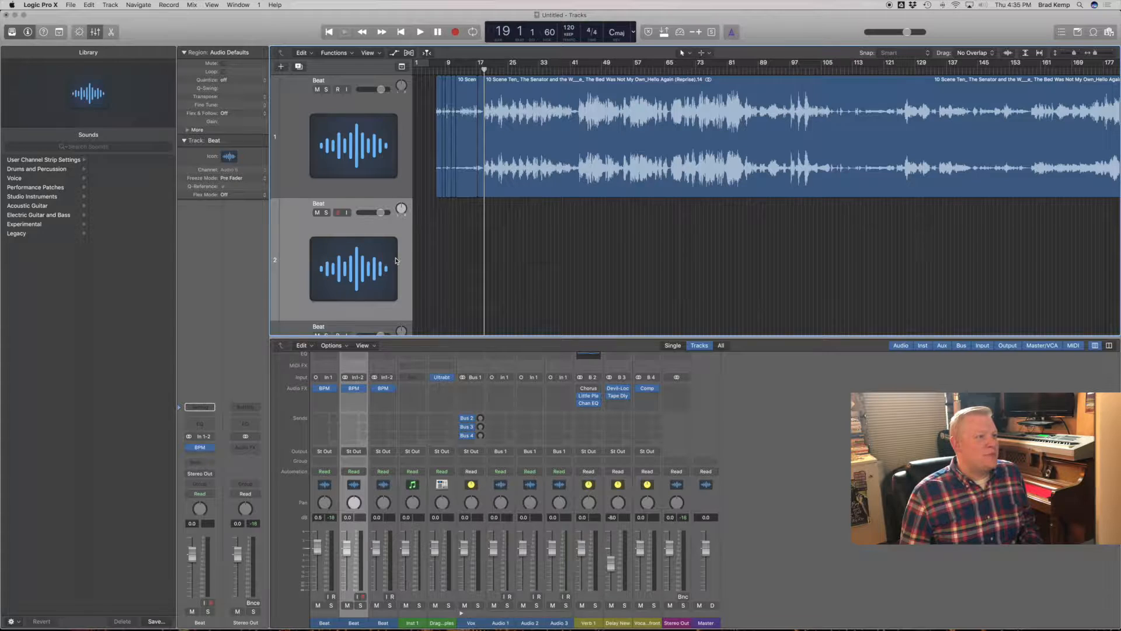
pyautogui.write('S')
pyautogui.write('ample')
pyautogui.press('Return')
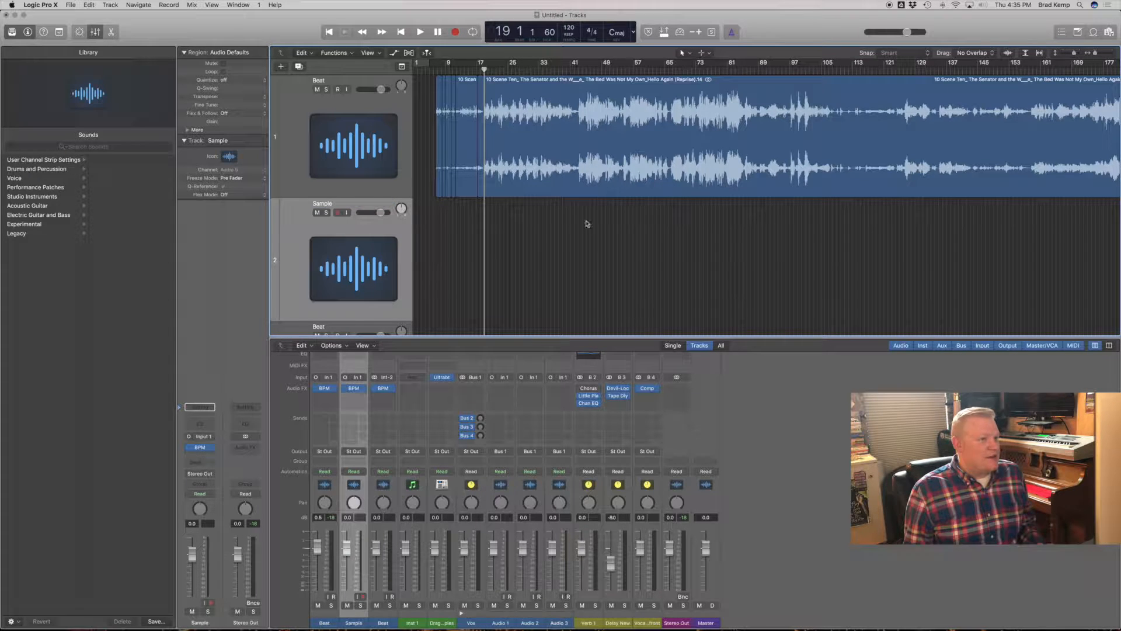
# - Cut the phrase on the Sample track into single-note chops, splitting the region shortly before bar 4 at its second note
pyautogui.moveTo(534, 246); pyautogui.dragTo(417, 139)
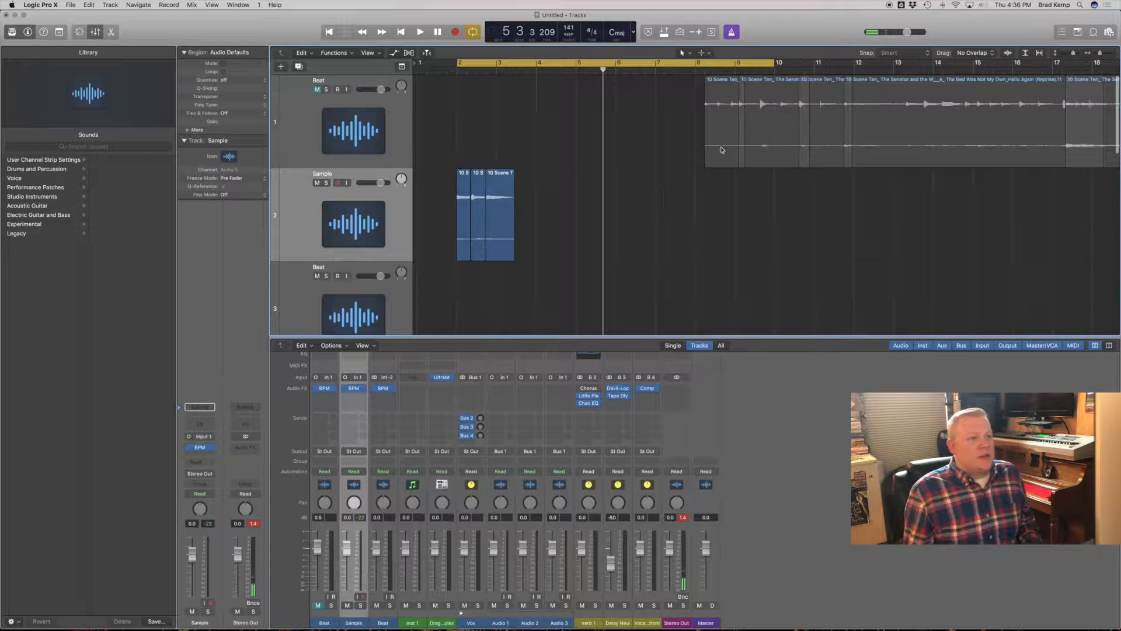
pyautogui.moveTo(722, 150); pyautogui.dragTo(514, 222)
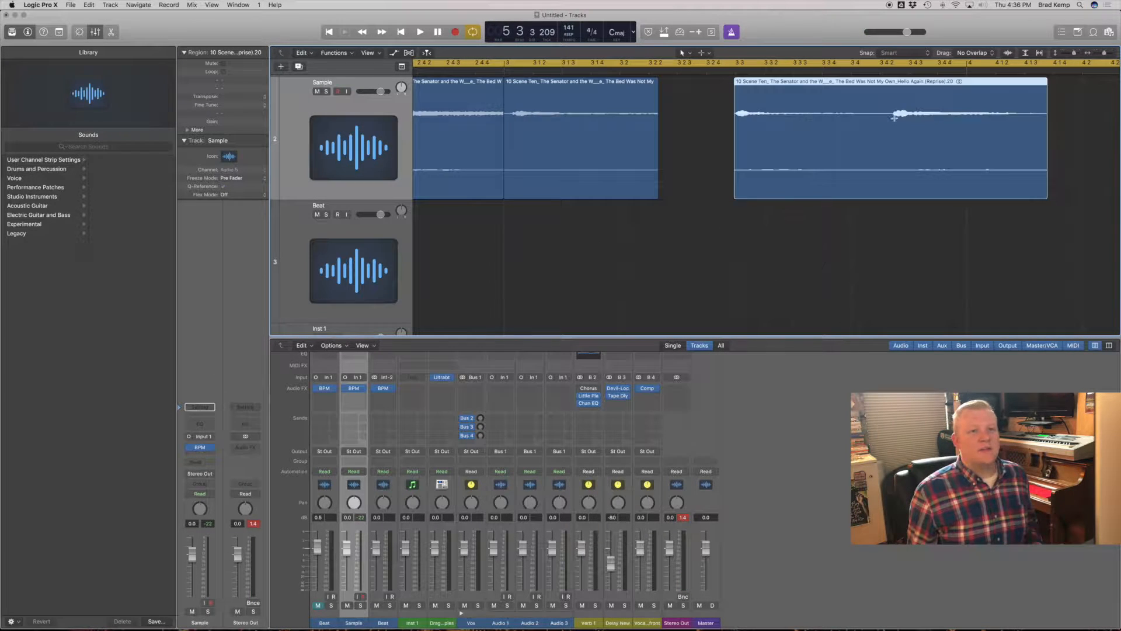
pyautogui.keyDown('super'); pyautogui.click(891, 119); pyautogui.keyUp('super')
pyautogui.keyDown('super'); pyautogui.click(887, 192); pyautogui.keyUp('super')
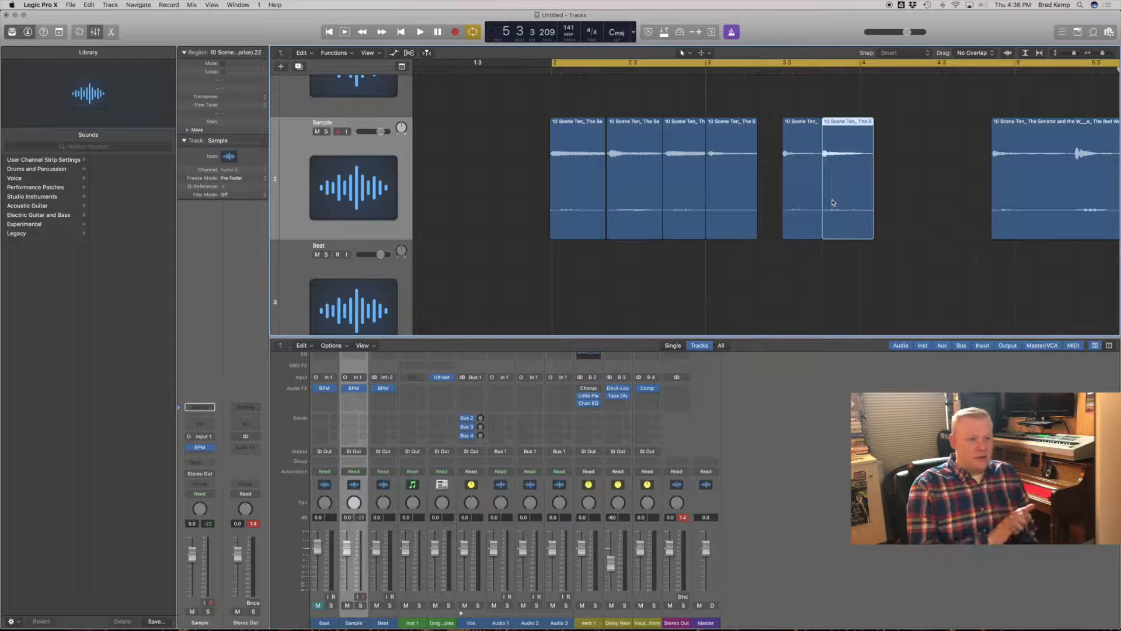
# - Arrange the chops back to back on the Sample track from bar 2, closing the gaps up to about bar 5
pyautogui.moveTo(720, 219); pyautogui.dragTo(772, 236)
pyautogui.press('space')
pyautogui.click(724, 256)
pyautogui.click(779, 241)
pyautogui.hscroll(5, 775, 236)
pyautogui.hscroll(-6, 776, 239)
pyautogui.press('space')
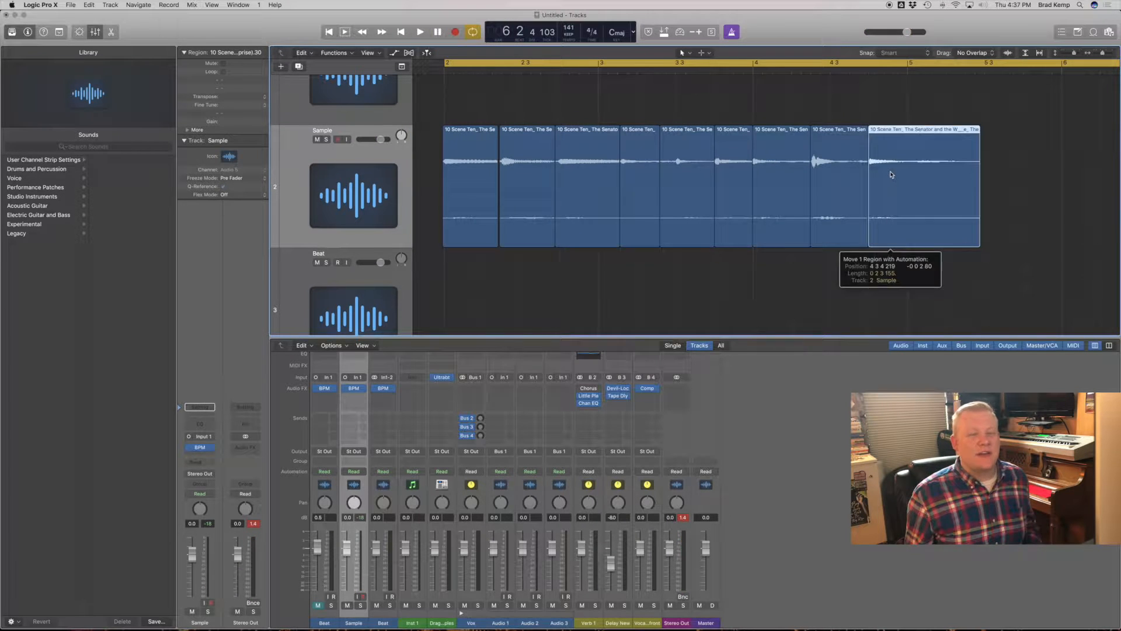
pyautogui.moveTo(891, 173); pyautogui.dragTo(892, 175)
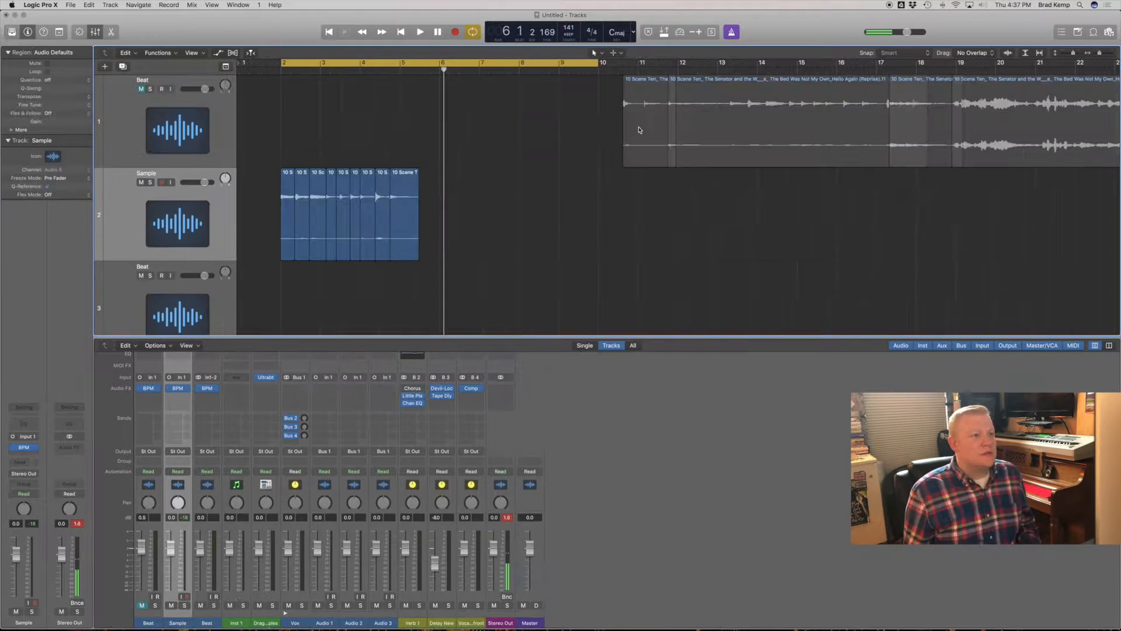
# - Trim the end of the two-note region beyond bar 6 on the Sample track to a length of 1 1 1 83
pyautogui.moveTo(648, 116); pyautogui.dragTo(445, 75)
pyautogui.press('space')
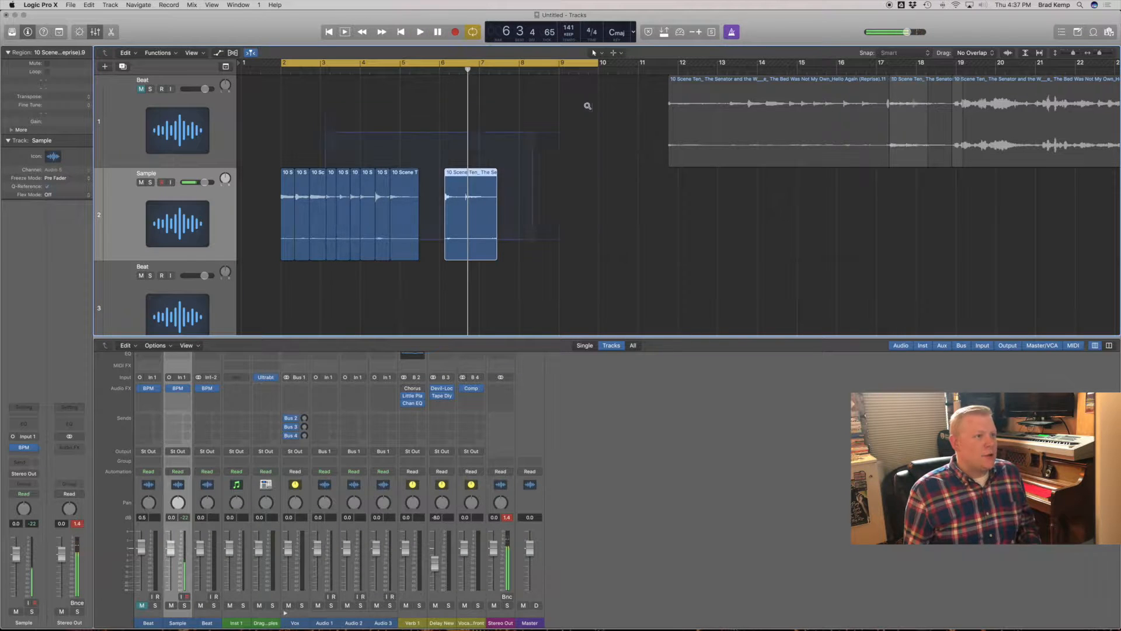
pyautogui.moveTo(588, 106); pyautogui.dragTo(590, 109)
pyautogui.click(800, 285)
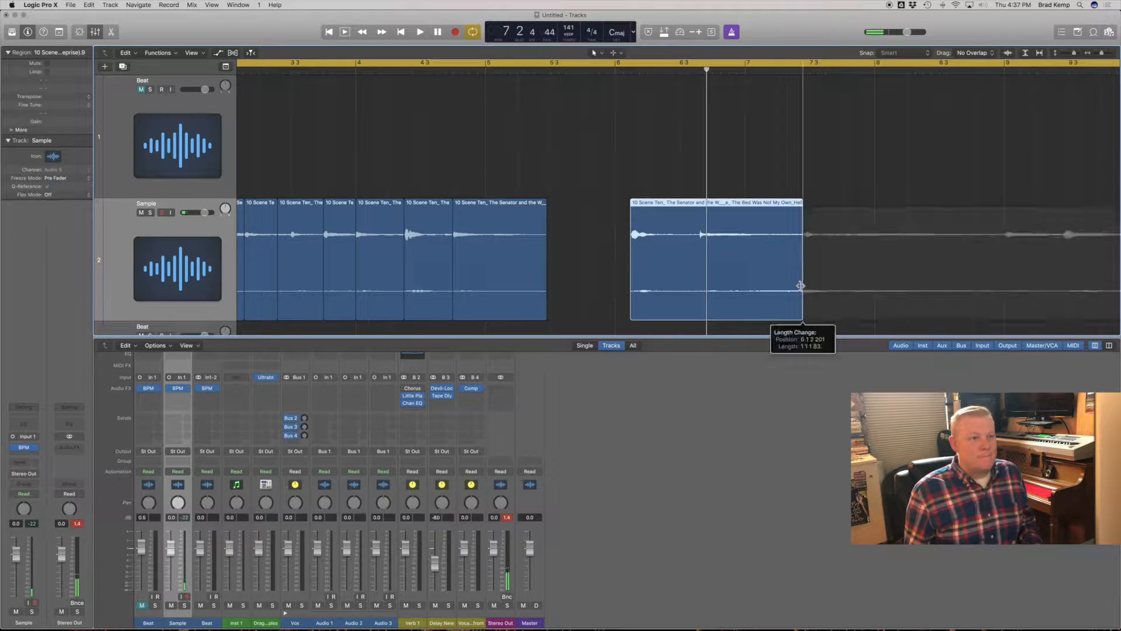
# - Create a duplicate Sample track directly below the existing one
pyautogui.scroll(-6, 607, 201)
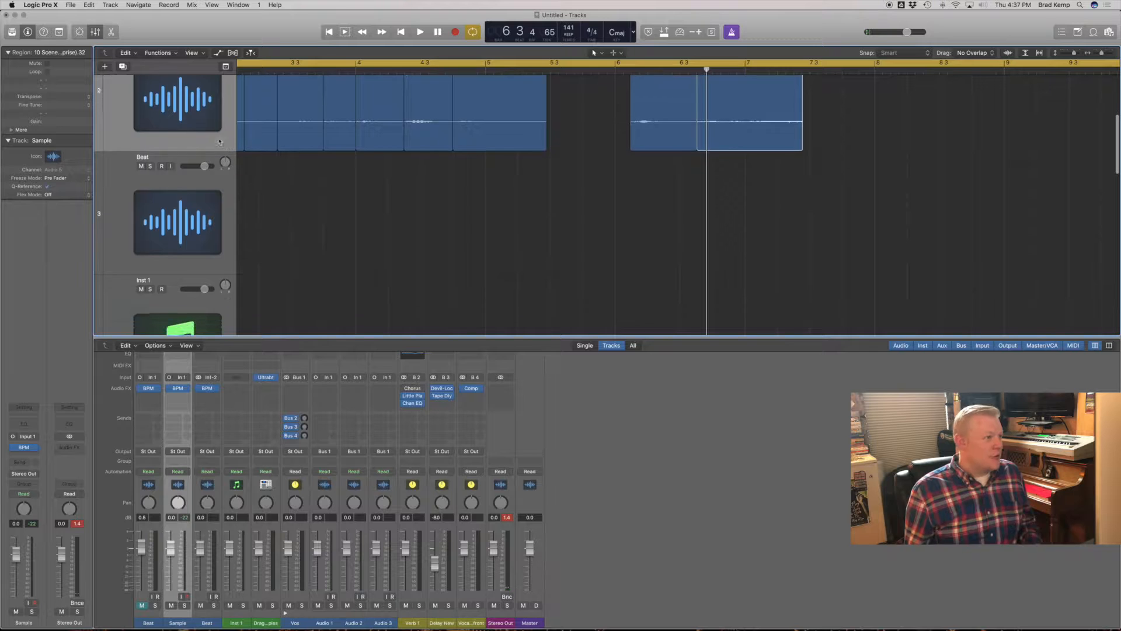
pyautogui.scroll(2, 607, 202)
pyautogui.click(226, 147)
pyautogui.press('super+d')
# - Move the short chop to about bar 5 beat 2, after the existing chops, and place two copies right behind it
pyautogui.moveTo(658, 244); pyautogui.dragTo(544, 244)
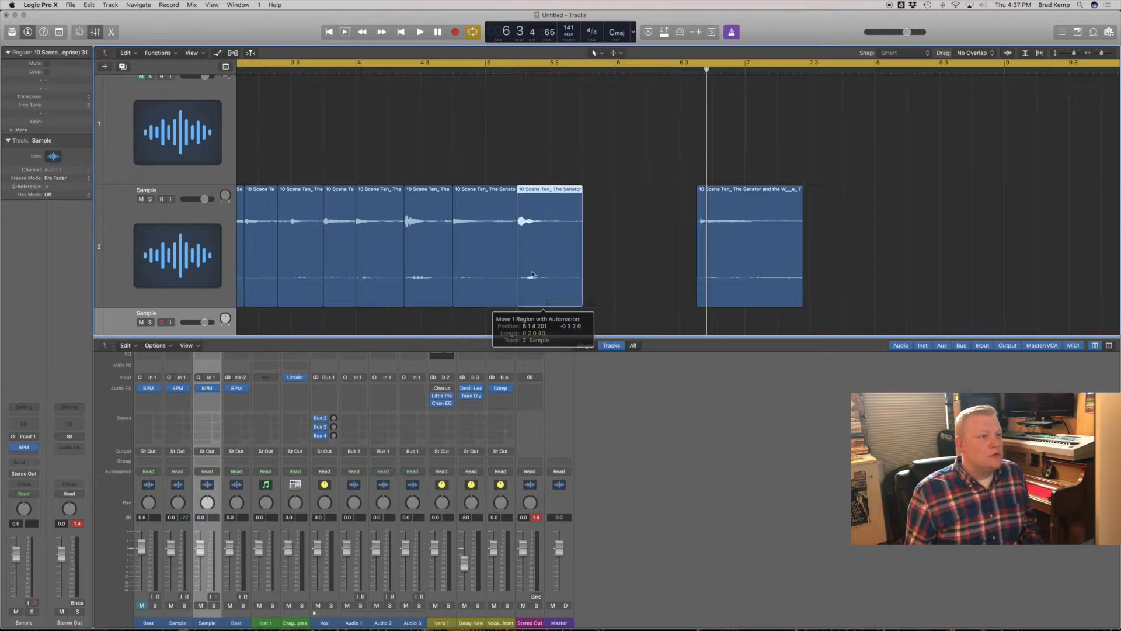
pyautogui.moveTo(504, 213); pyautogui.dragTo(544, 257)
pyautogui.moveTo(540, 268); pyautogui.dragTo(576, 269)
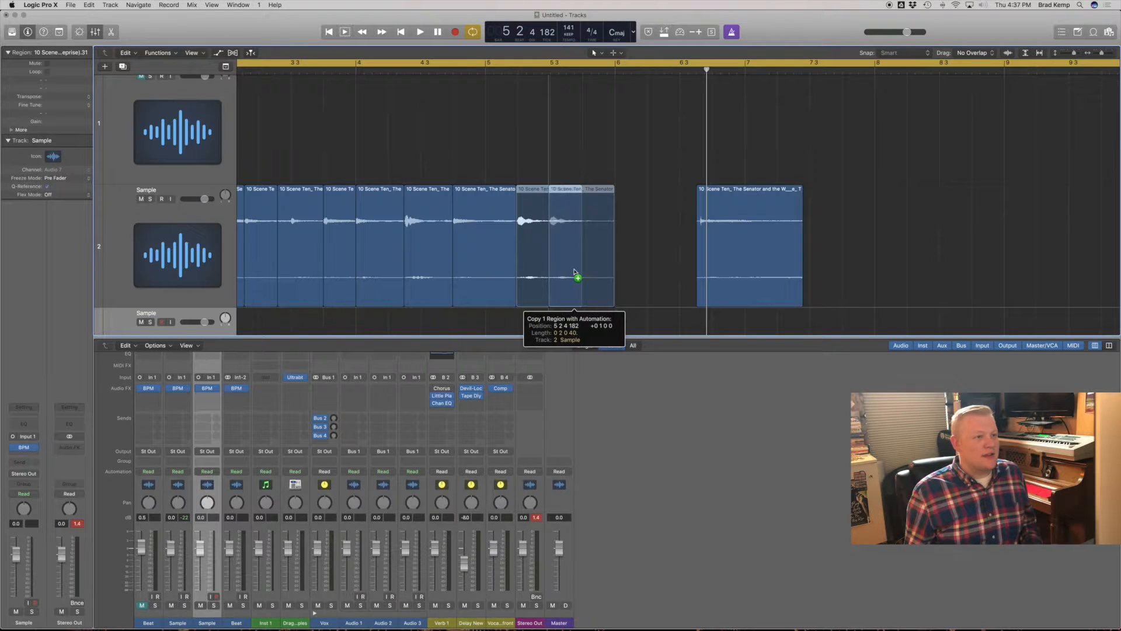
pyautogui.moveTo(574, 267); pyautogui.dragTo(608, 268)
# - Move the remaining single-note chop onto the new Sample track and reverse its audio
pyautogui.scroll(-4, 609, 269)
pyautogui.moveTo(781, 255); pyautogui.dragTo(724, 307)
pyautogui.scroll(-3, 676, 223)
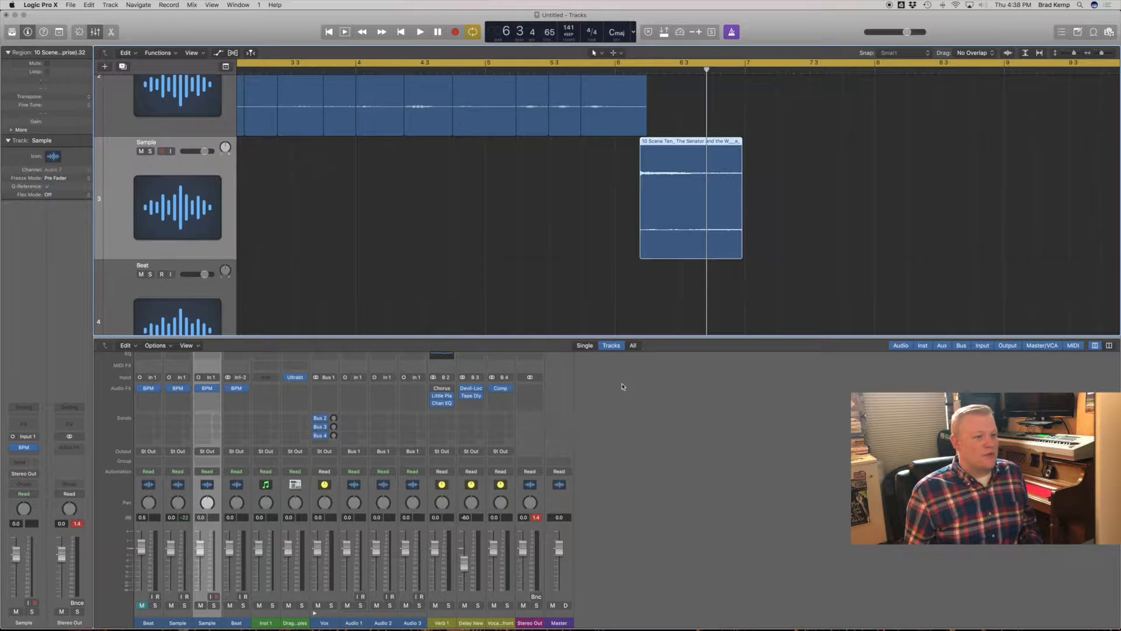
pyautogui.press('e')
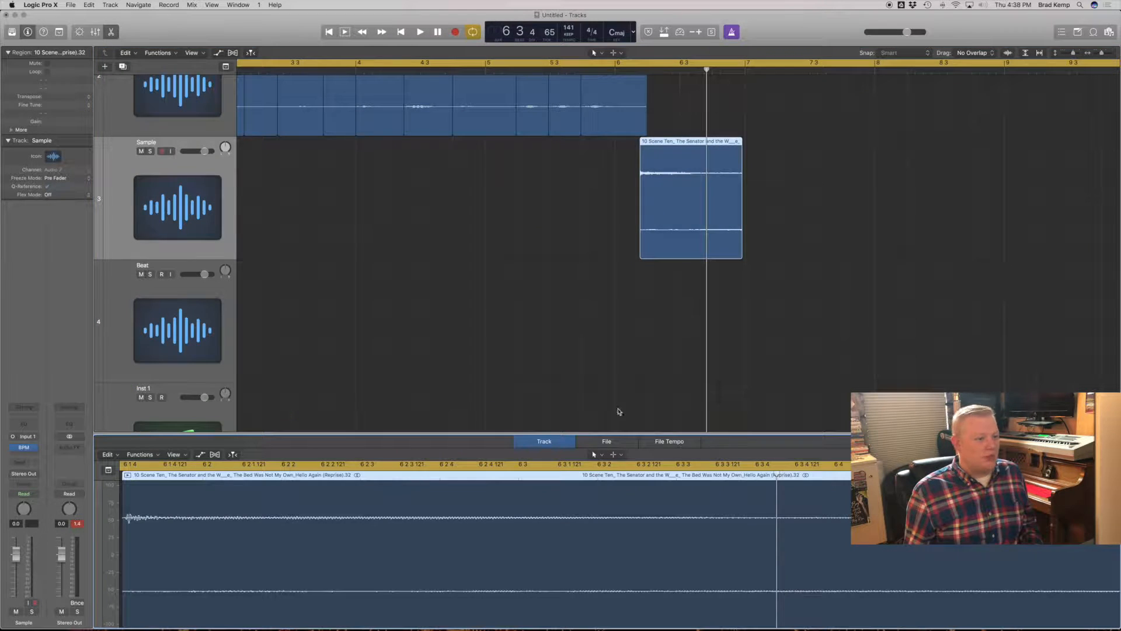
pyautogui.click(613, 445)
pyautogui.click(183, 455)
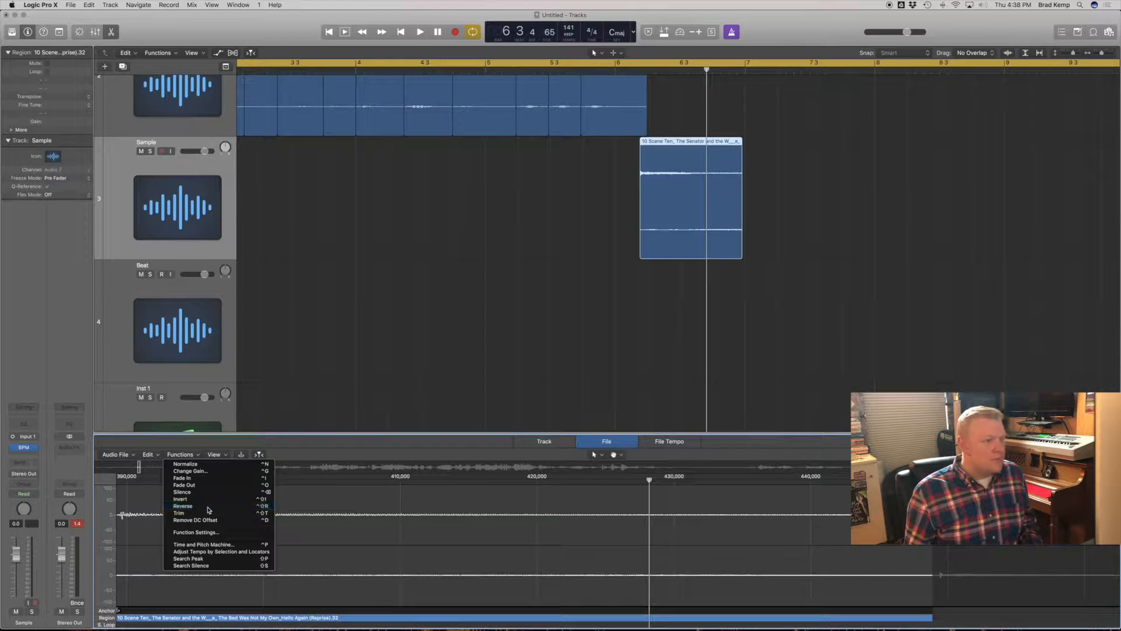
pyautogui.click(208, 510)
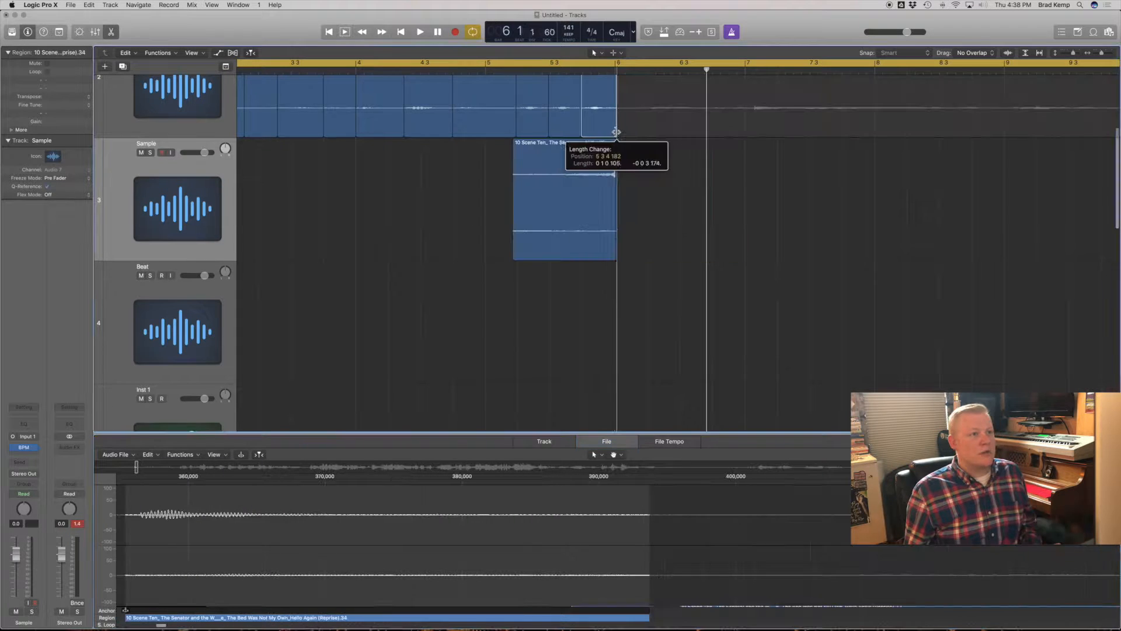
# - Trim the last chop on the upper Sample track to bar 6 and shorten the cycle range to end at bar 6
pyautogui.moveTo(617, 133); pyautogui.dragTo(614, 134)
pyautogui.keyDown('ctrl'); pyautogui.keyDown('alt'); pyautogui.click(673, 243); pyautogui.keyUp('alt'); pyautogui.keyUp('ctrl')
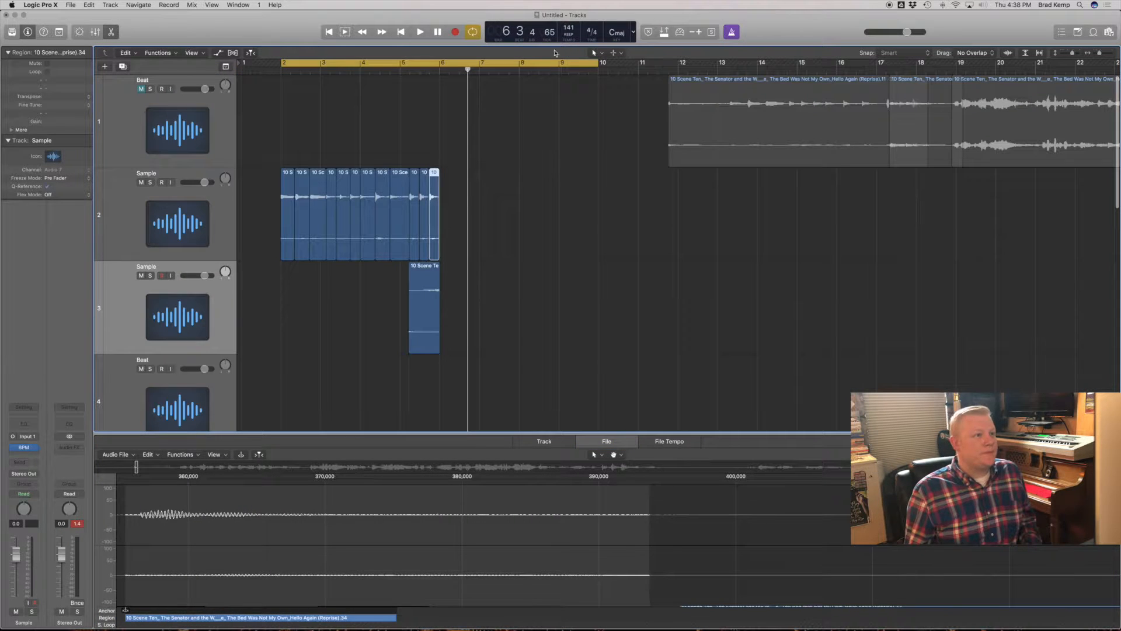
pyautogui.moveTo(601, 66); pyautogui.dragTo(439, 66)
pyautogui.press('space')
# - Tighten the timing of the chops on the upper Sample track, moving the one before bar 4 beat 3 earlier to 4 2 2 175
pyautogui.moveTo(510, 348); pyautogui.dragTo(242, 140)
pyautogui.moveTo(386, 117); pyautogui.dragTo(405, 92)
pyautogui.scroll(-1, 467, 148)
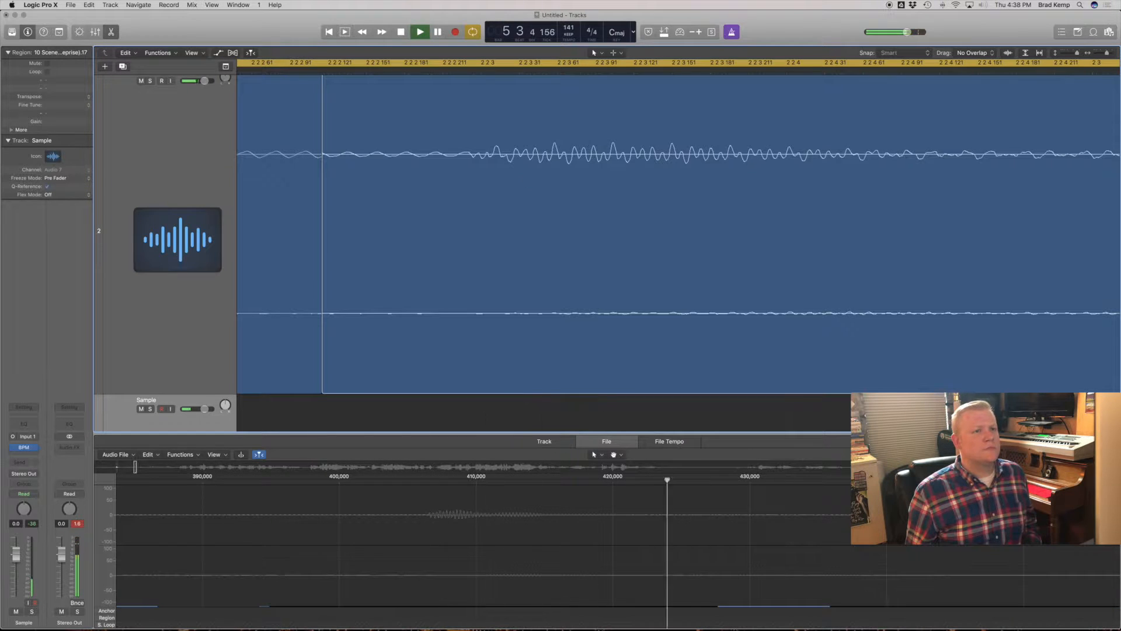
pyautogui.keyDown('ctrl'); pyautogui.keyDown('alt'); pyautogui.click(528, 168); pyautogui.keyUp('alt'); pyautogui.keyUp('ctrl')
pyautogui.moveTo(511, 337); pyautogui.dragTo(511, 342)
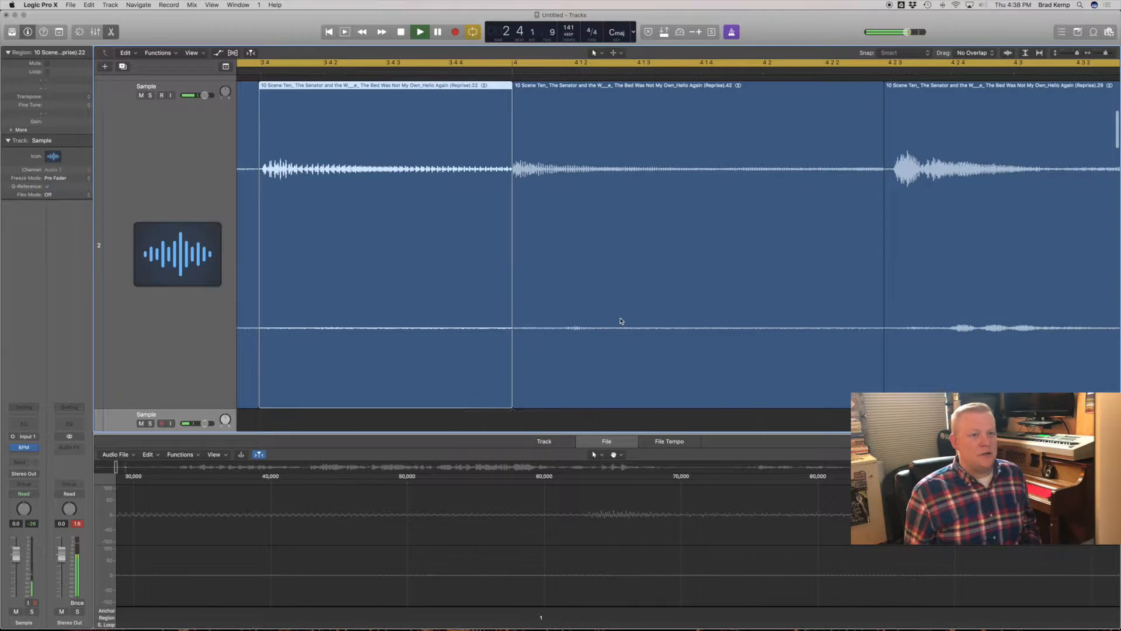
pyautogui.hscroll(5, 642, 309)
pyautogui.moveTo(663, 295); pyautogui.dragTo(646, 300)
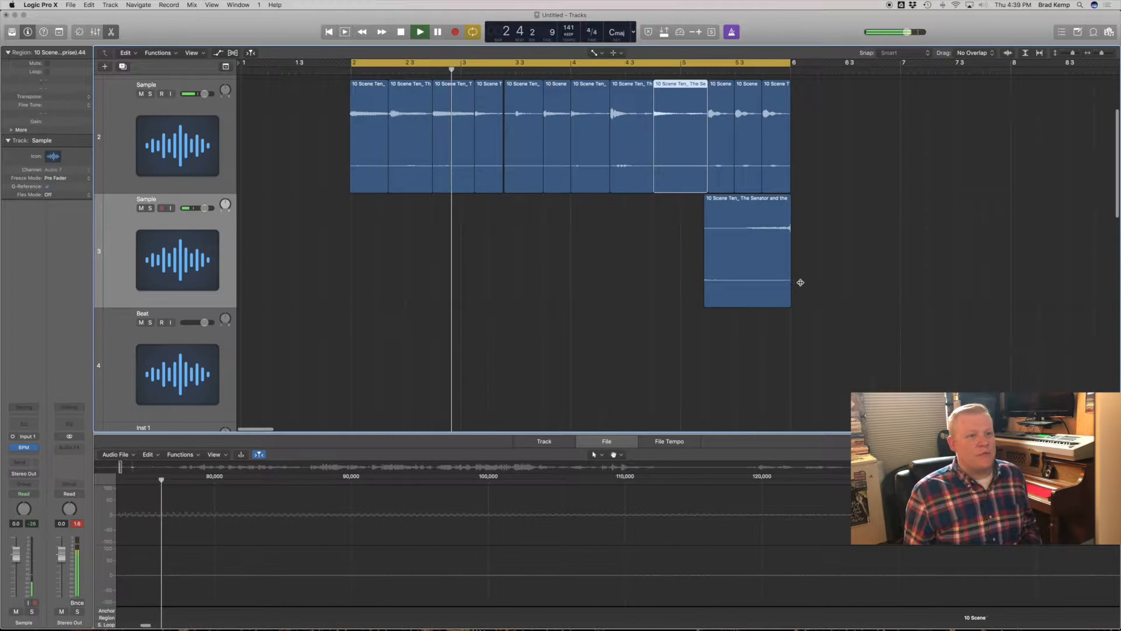
# - Draw a curved fade-in across almost the full length of the reversed region on the lower Sample track
pyautogui.click(741, 268)
pyautogui.moveTo(742, 268); pyautogui.dragTo(776, 269)
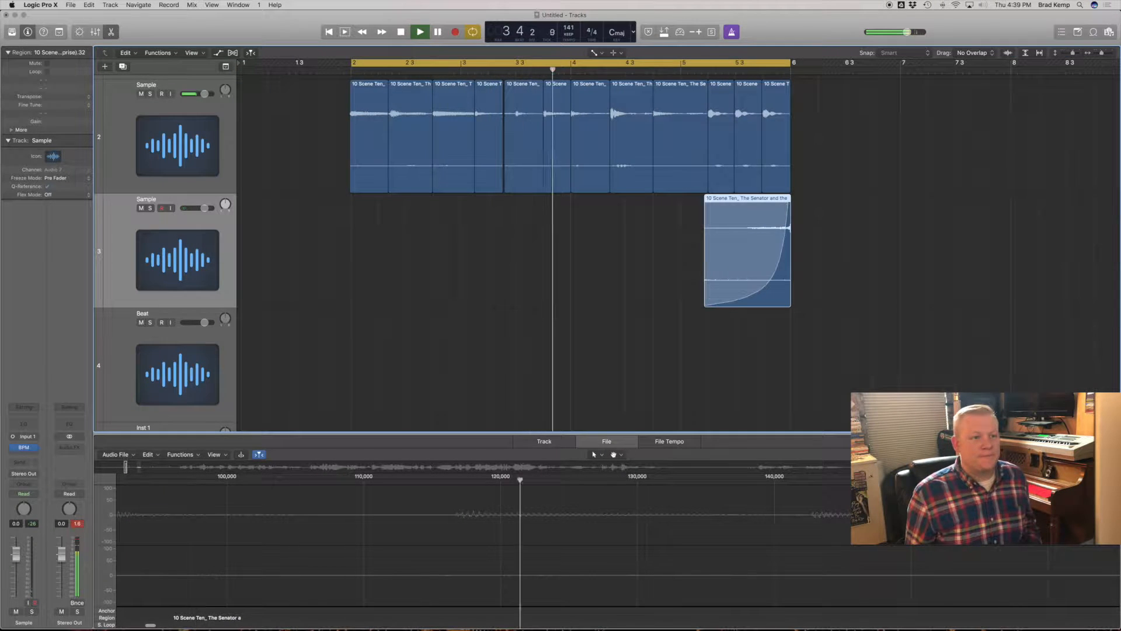
pyautogui.moveTo(688, 302); pyautogui.dragTo(837, 194)
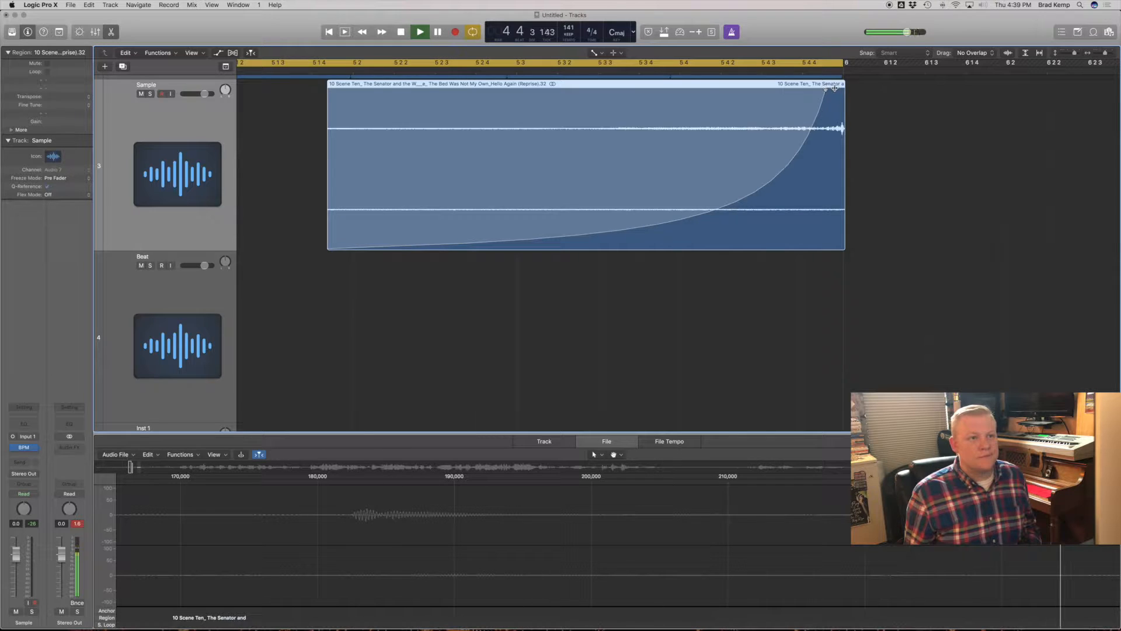
pyautogui.moveTo(831, 88); pyautogui.dragTo(844, 89)
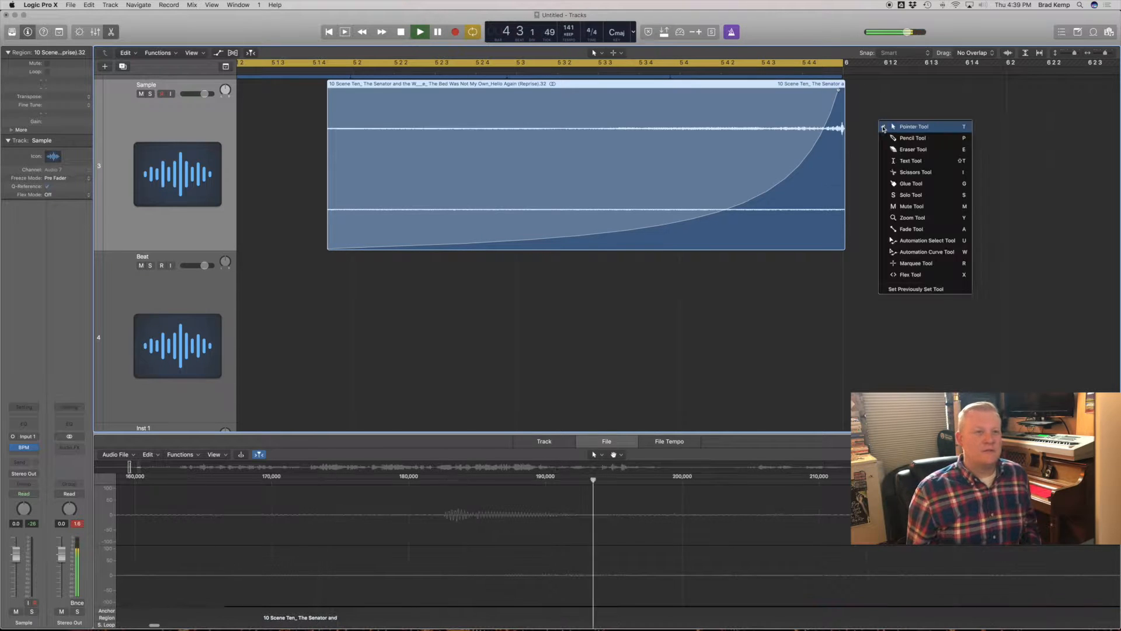
pyautogui.keyDown('ctrl'); pyautogui.keyDown('alt'); pyautogui.click(850, 140); pyautogui.keyUp('alt'); pyautogui.keyUp('ctrl')
# - Align the ends of the reversed region and the last chop above it exactly to bar 6
pyautogui.moveTo(790, 282); pyautogui.dragTo(813, 120)
pyautogui.moveTo(495, 392); pyautogui.dragTo(482, 393)
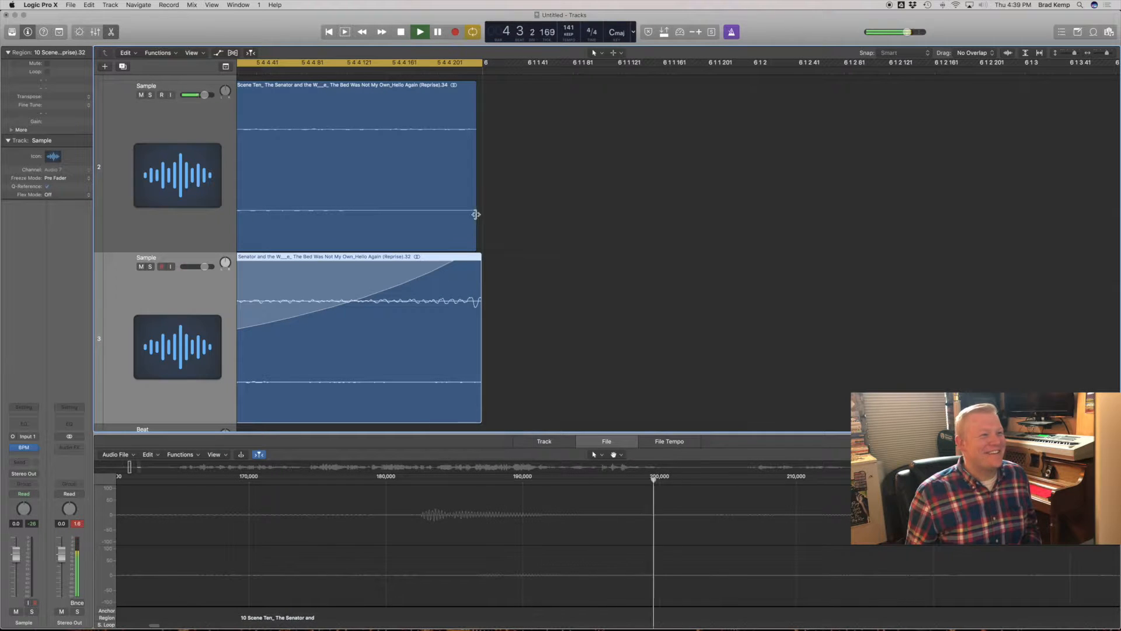
pyautogui.moveTo(475, 223); pyautogui.dragTo(481, 223)
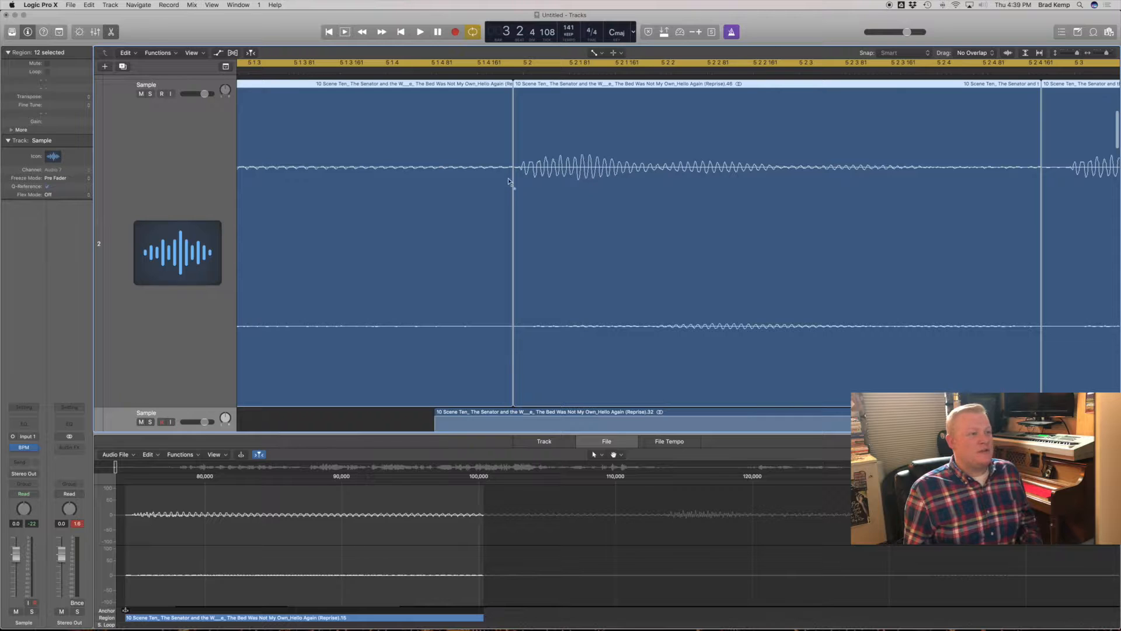
# - Add short crossfades at all joins between the twelve chops on the upper Sample track and check one up close
pyautogui.moveTo(508, 180); pyautogui.dragTo(517, 180)
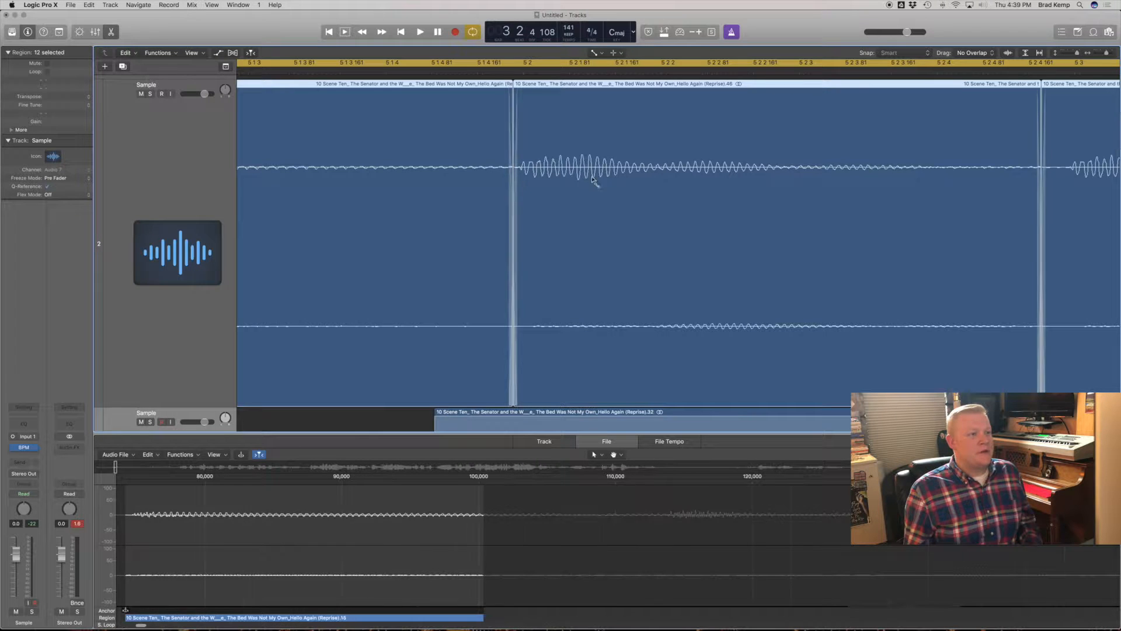
pyautogui.keyDown('ctrl'); pyautogui.keyDown('alt'); pyautogui.click(597, 174); pyautogui.keyUp('alt'); pyautogui.keyUp('ctrl')
pyautogui.press('t')
pyautogui.press('t')
pyautogui.moveTo(424, 115); pyautogui.dragTo(425, 116)
pyautogui.press('t')
pyautogui.press('a')
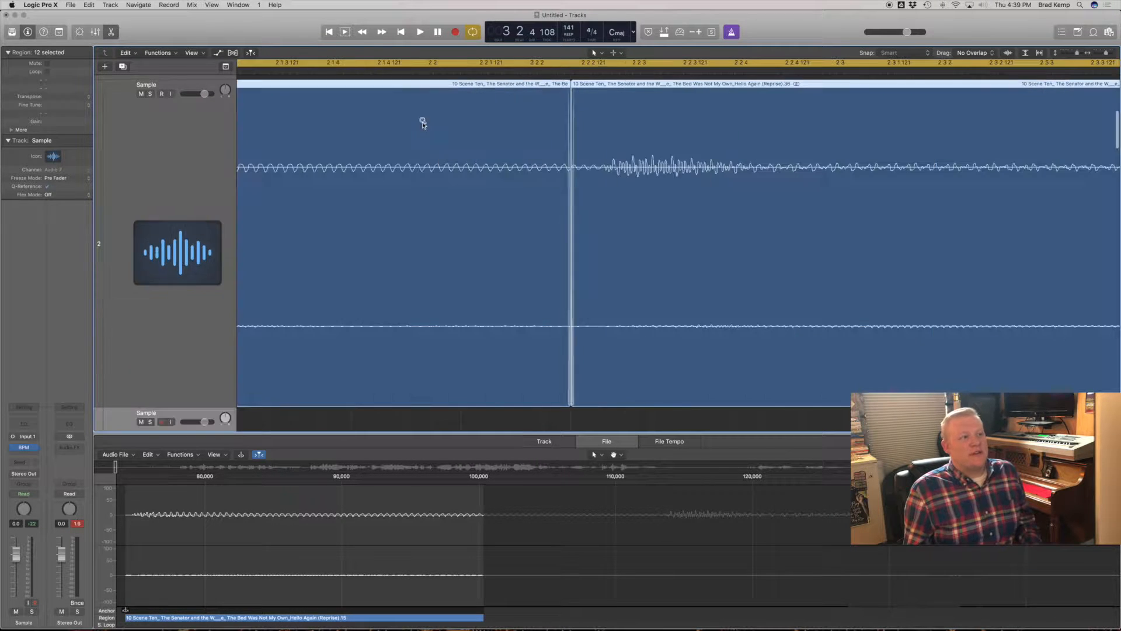
pyautogui.moveTo(553, 173); pyautogui.dragTo(644, 106)
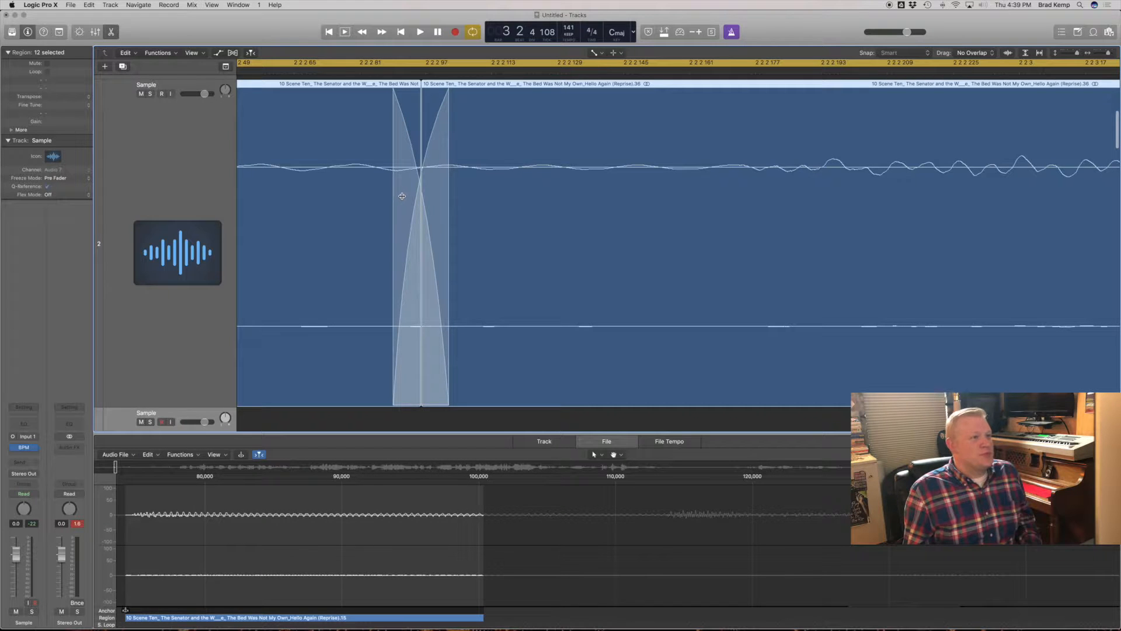
pyautogui.keyDown('ctrl'); pyautogui.keyDown('alt'); pyautogui.click(466, 236); pyautogui.keyUp('alt'); pyautogui.keyUp('ctrl')
pyautogui.keyDown('ctrl'); pyautogui.keyDown('alt'); pyautogui.click(467, 231); pyautogui.keyUp('alt'); pyautogui.keyUp('ctrl')
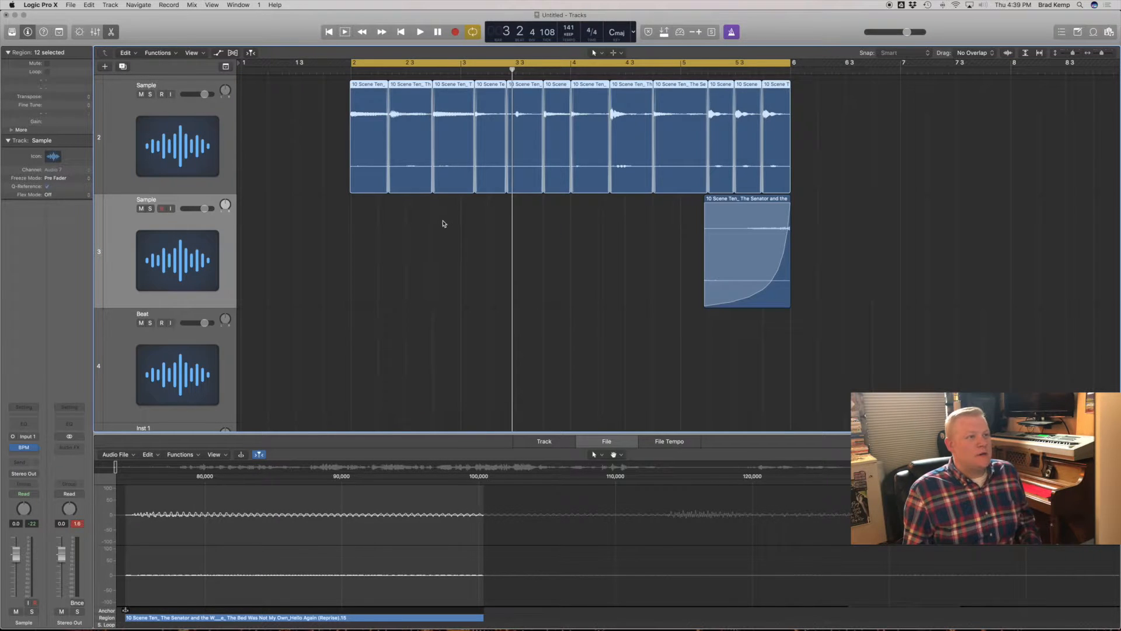
pyautogui.click(462, 219)
# - Move the join before the note at bar 3 beat 3 to 3 2 4 and widen its crossfade to span about 3 2 3 to 3 3
pyautogui.moveTo(511, 156); pyautogui.dragTo(587, 90)
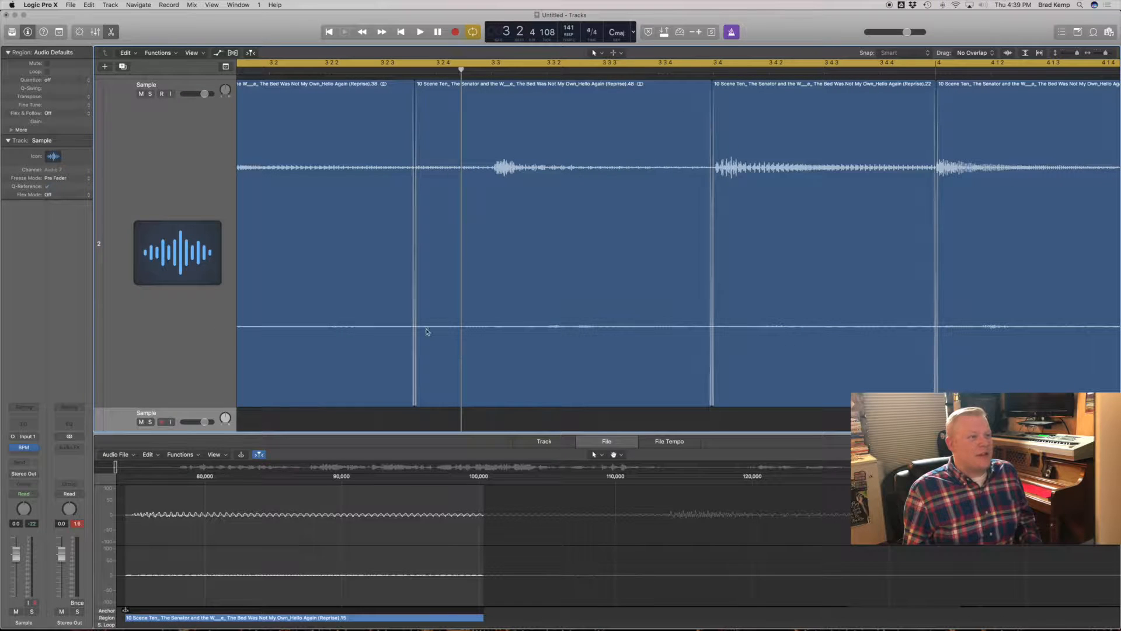
pyautogui.moveTo(410, 389); pyautogui.dragTo(442, 383)
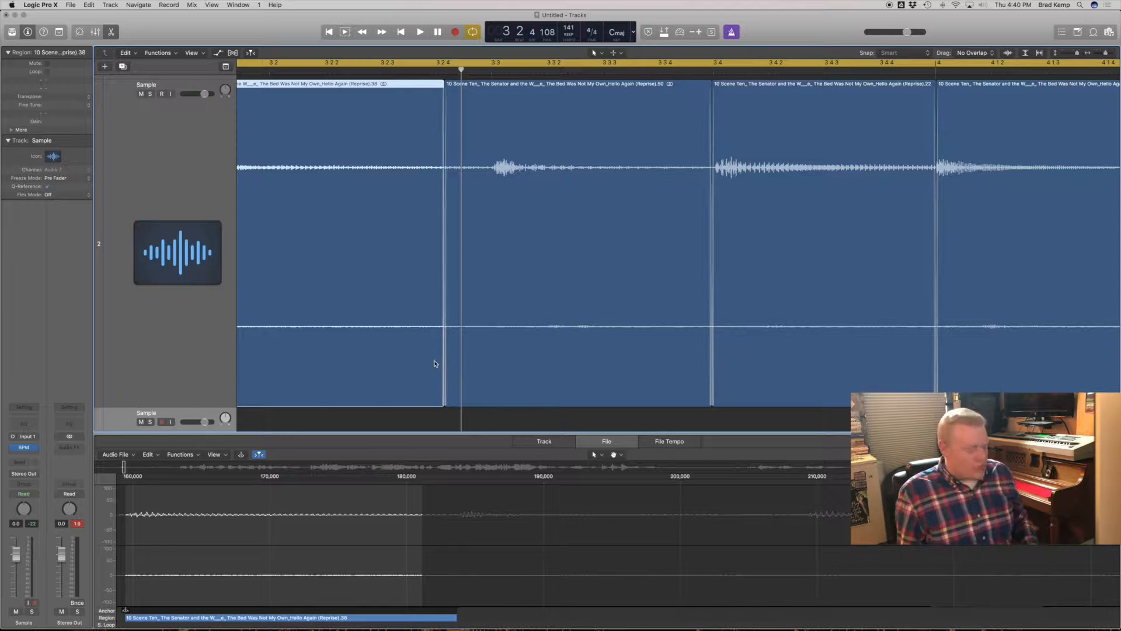
pyautogui.moveTo(388, 345); pyautogui.dragTo(503, 332)
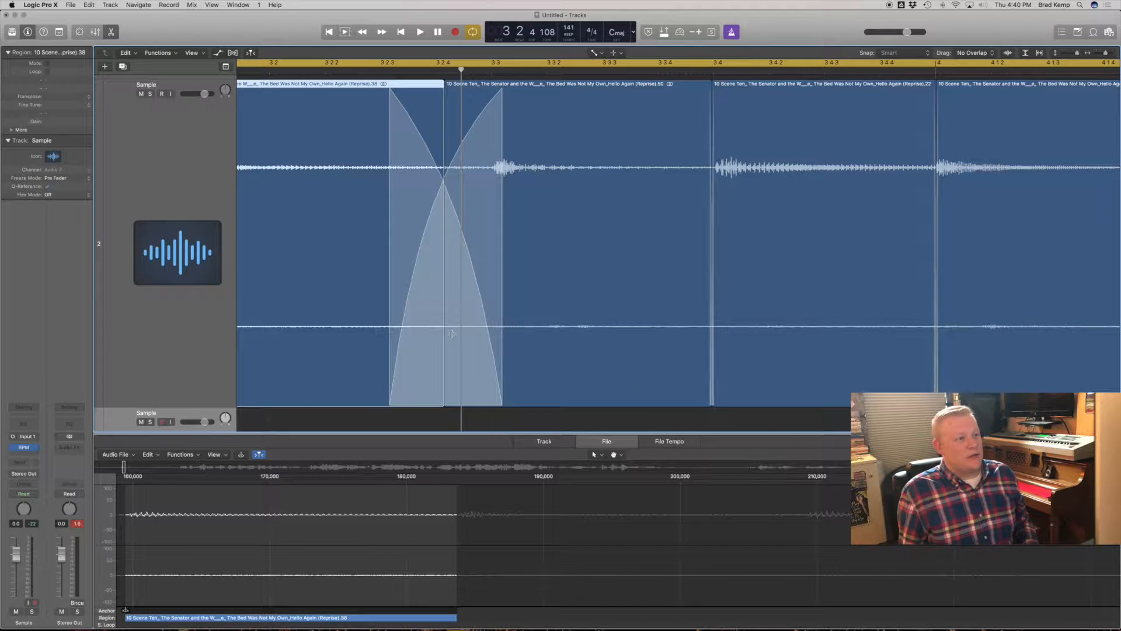
pyautogui.press('t')
pyautogui.press('t')
# - Audition the widened crossfade, starting playback from shortly before the join
pyautogui.doubleClick(323, 71)
pyautogui.press('space')
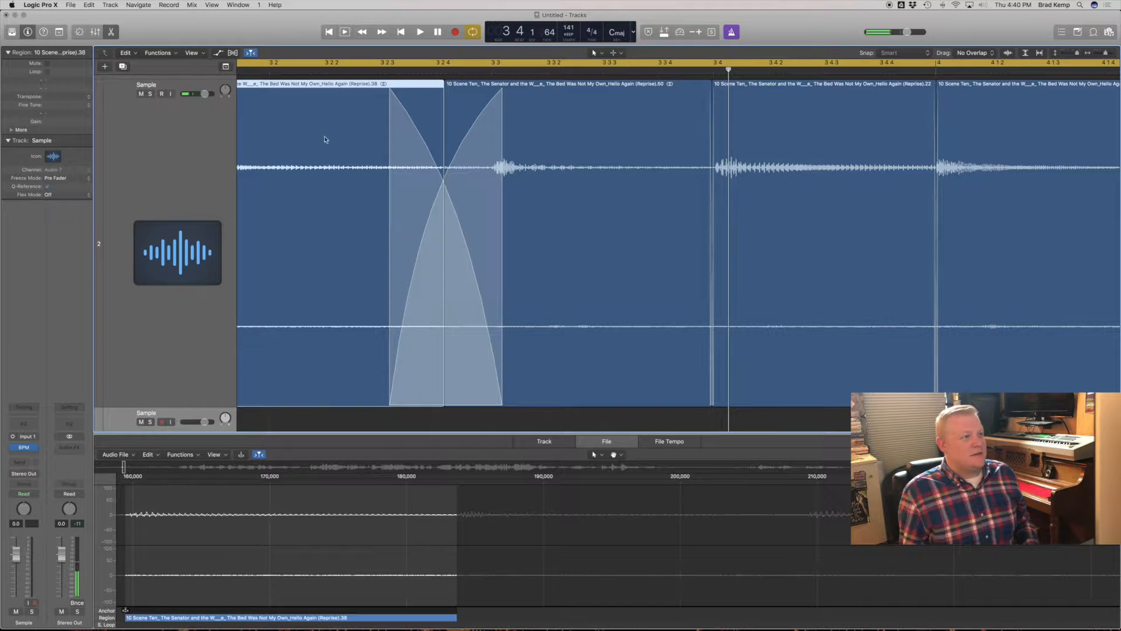
pyautogui.hscroll(-5, 325, 139)
pyautogui.doubleClick(388, 73)
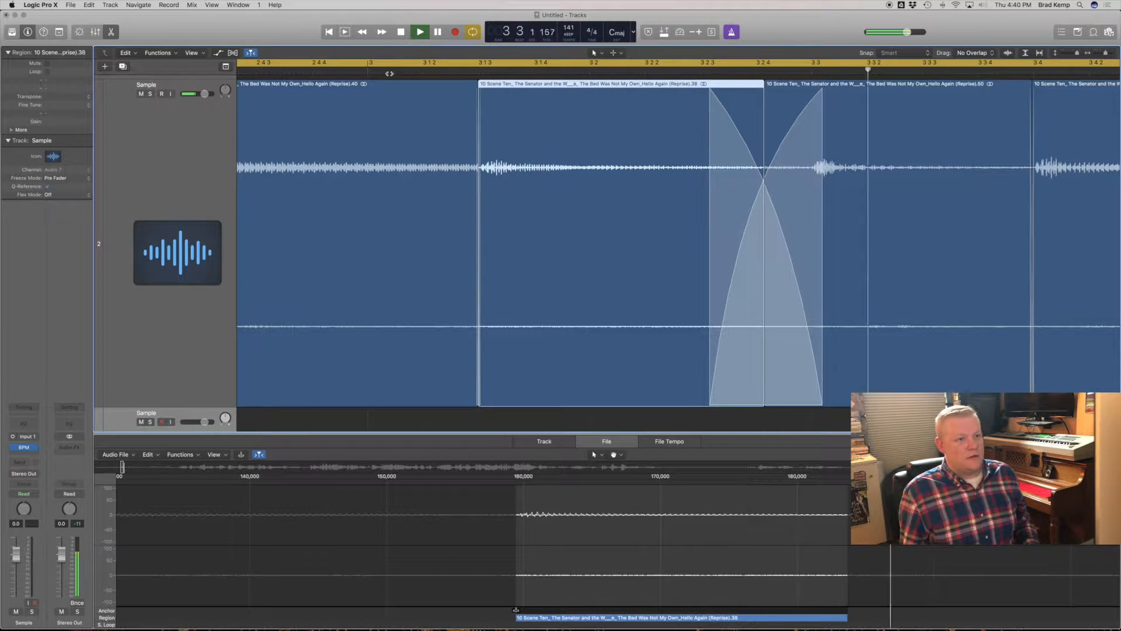
pyautogui.press('space')
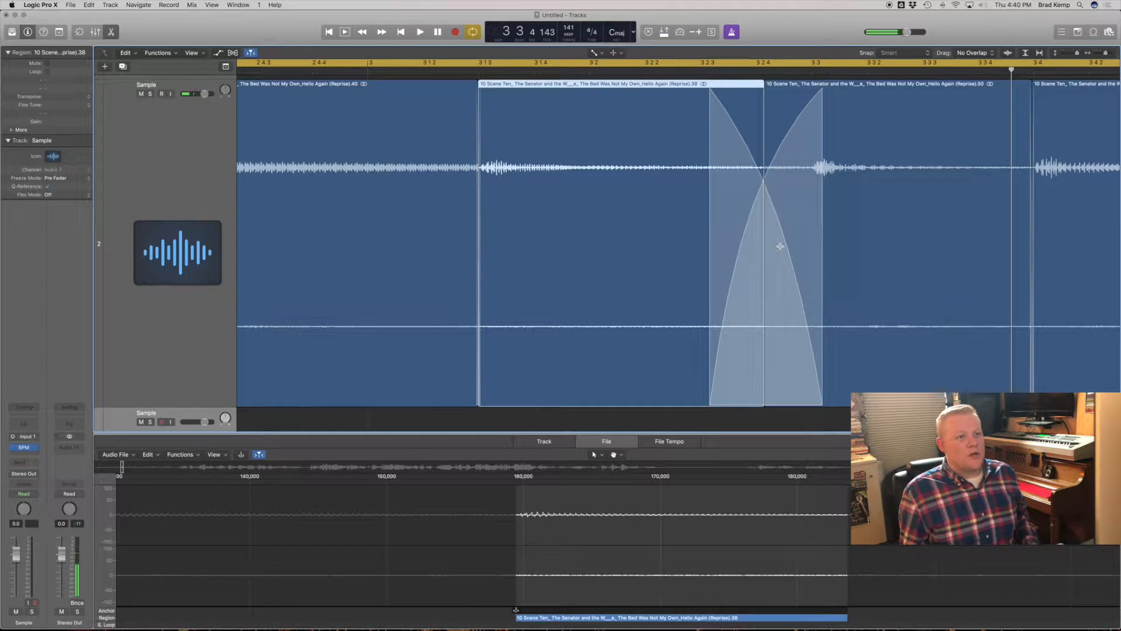
# - Undo the widened crossfade and move the join before the note at bar 3 beat 3 to just after 3 2 3
pyautogui.press('super+z')
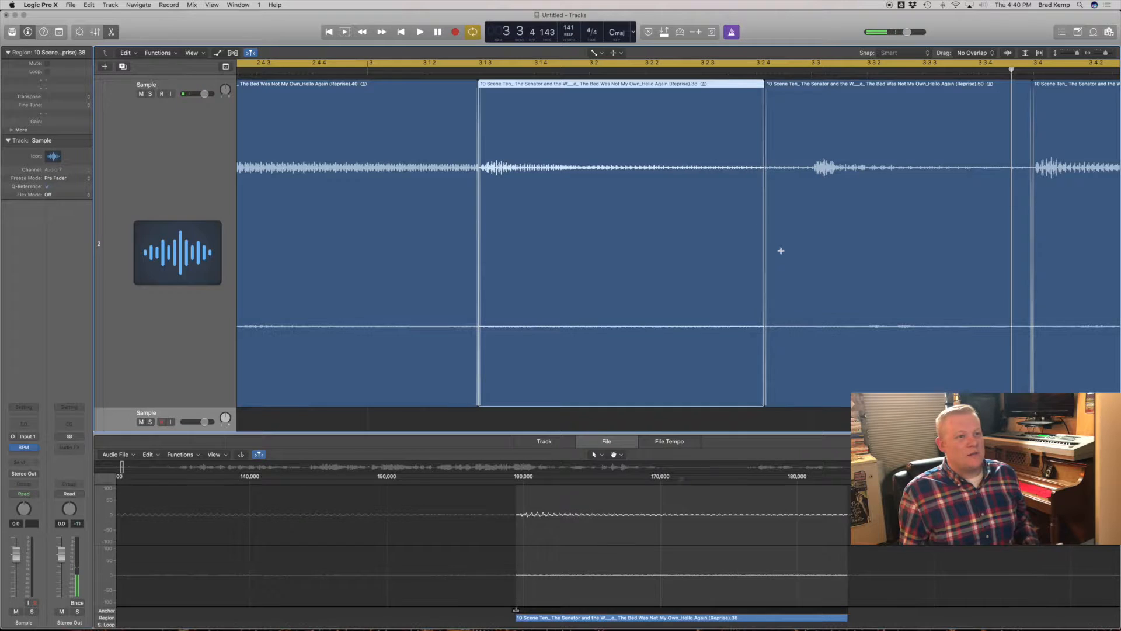
pyautogui.press('super+z')
pyautogui.moveTo(754, 359); pyautogui.dragTo(728, 361)
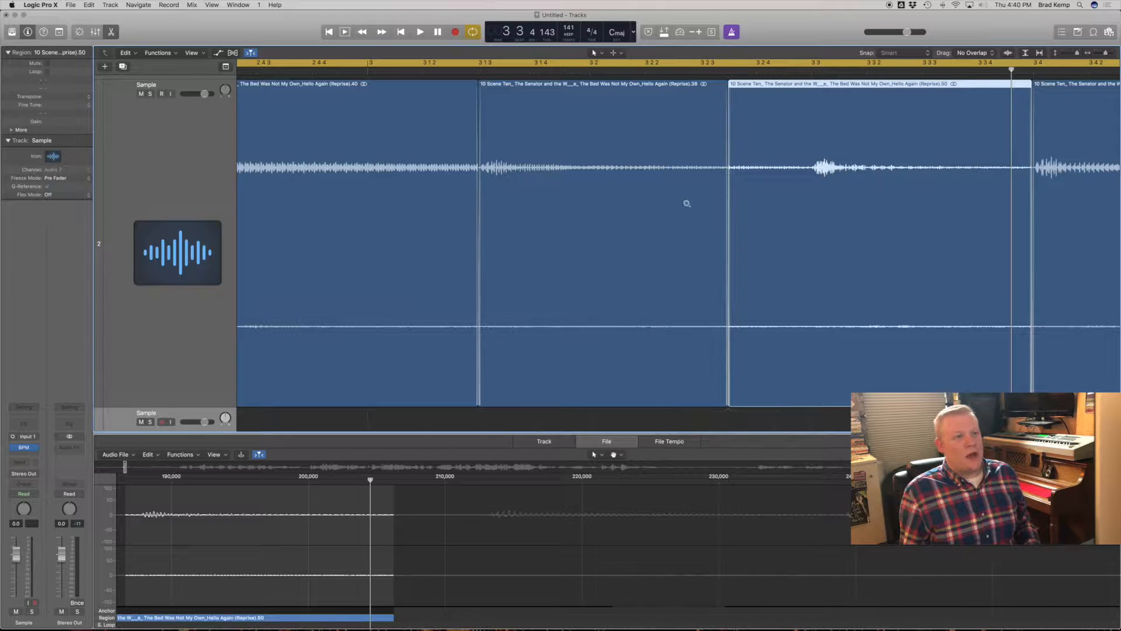
# - Turn on waveform zoom and fine-tune that join to about midway between 3 2 3 and 3 2 4
pyautogui.click(1008, 53)
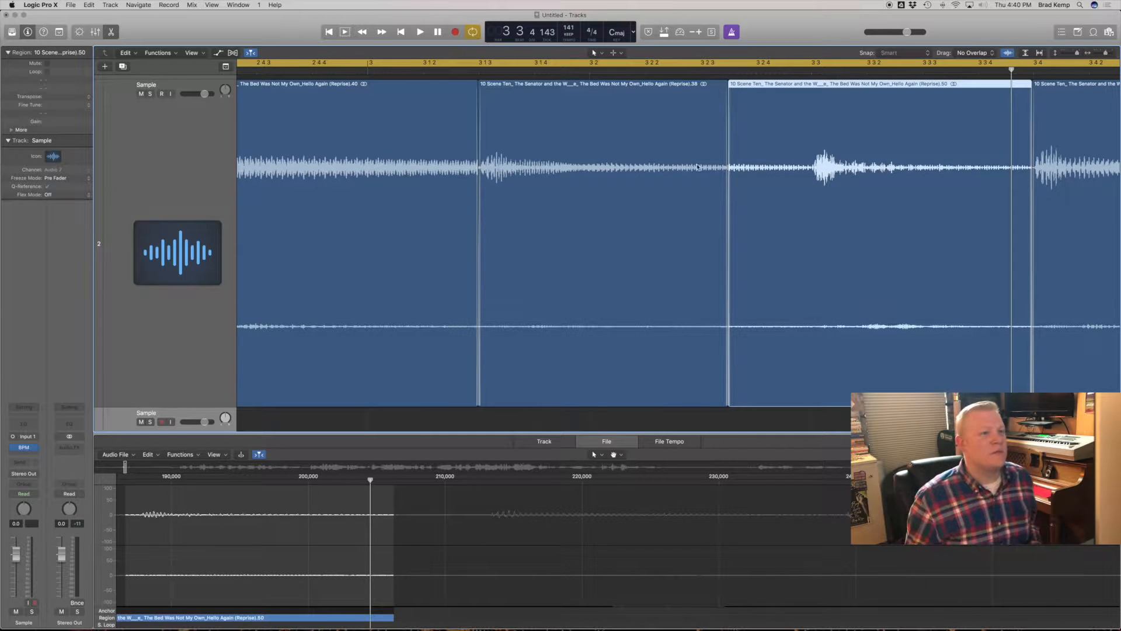
pyautogui.moveTo(730, 309); pyautogui.dragTo(775, 307)
pyautogui.moveTo(775, 307); pyautogui.dragTo(739, 306)
pyautogui.keyDown('ctrl'); pyautogui.keyDown('alt'); pyautogui.click(739, 307); pyautogui.keyUp('alt'); pyautogui.keyUp('ctrl')
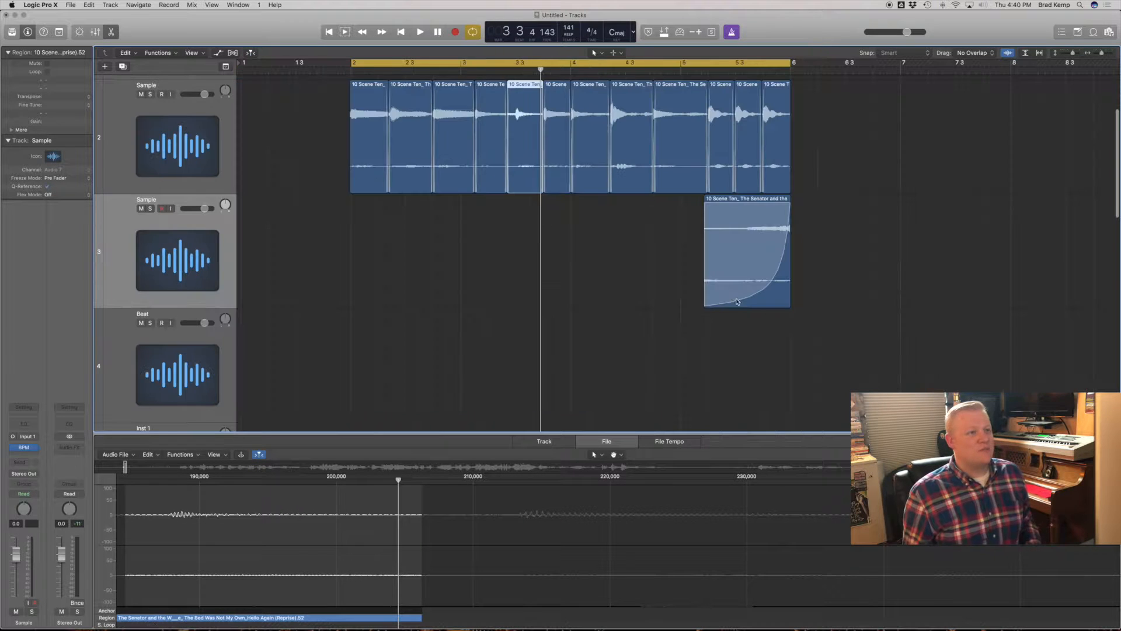
# - Select the upper Sample track and save the project under the name All Leaders
pyautogui.keyDown('ctrl'); pyautogui.keyDown('alt'); pyautogui.click(517, 220); pyautogui.keyUp('alt'); pyautogui.keyUp('ctrl')
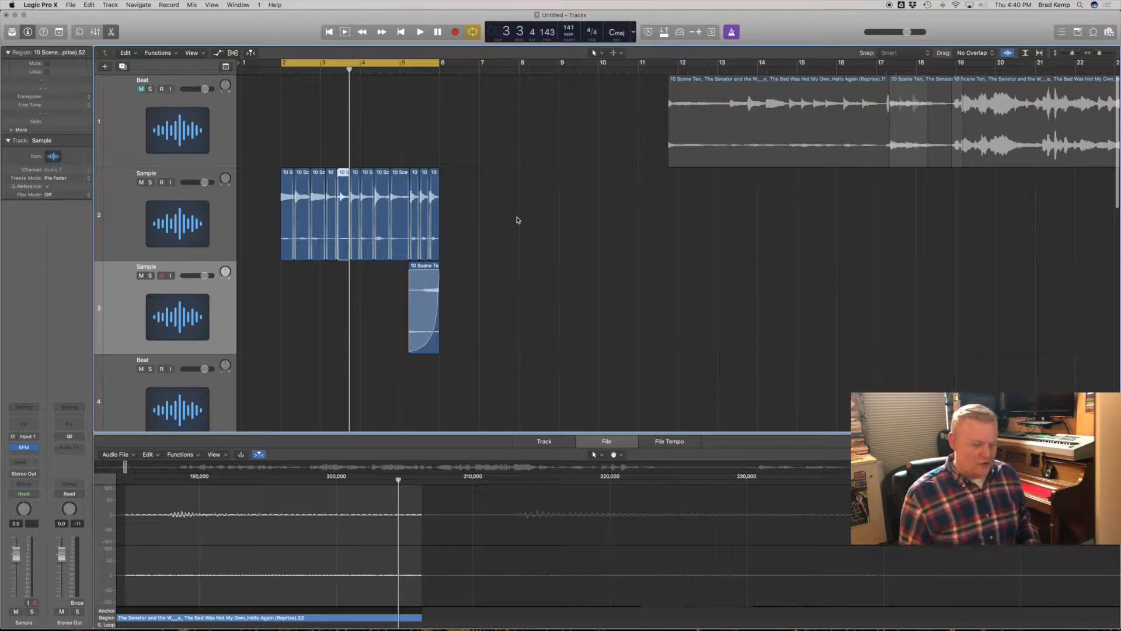
pyautogui.click(386, 287)
pyautogui.click(209, 214)
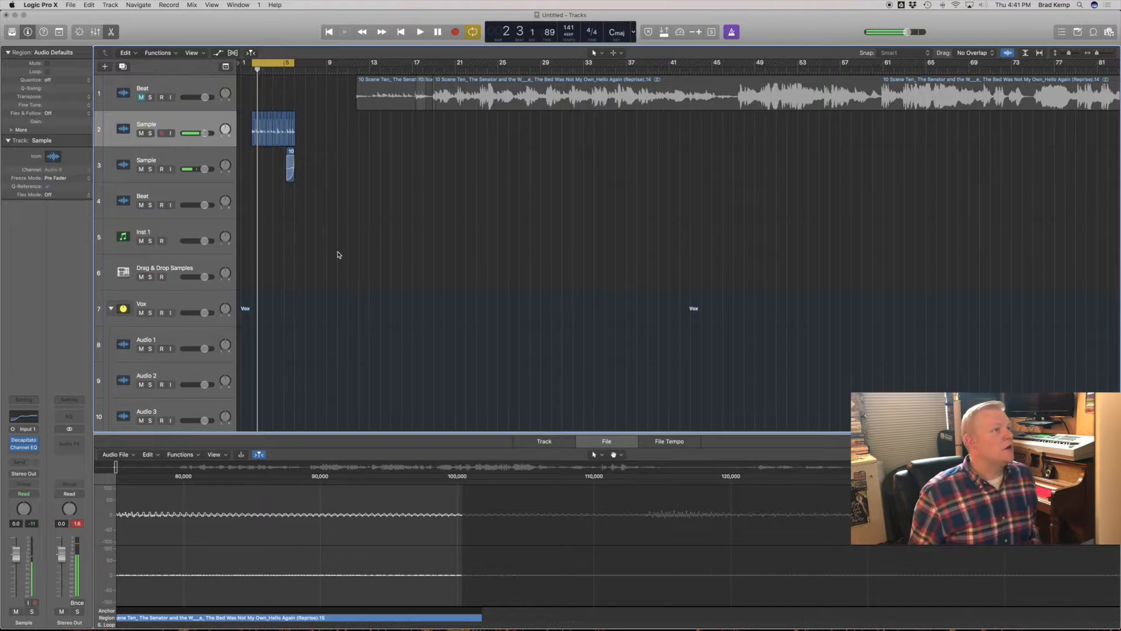
pyautogui.press('super+s')
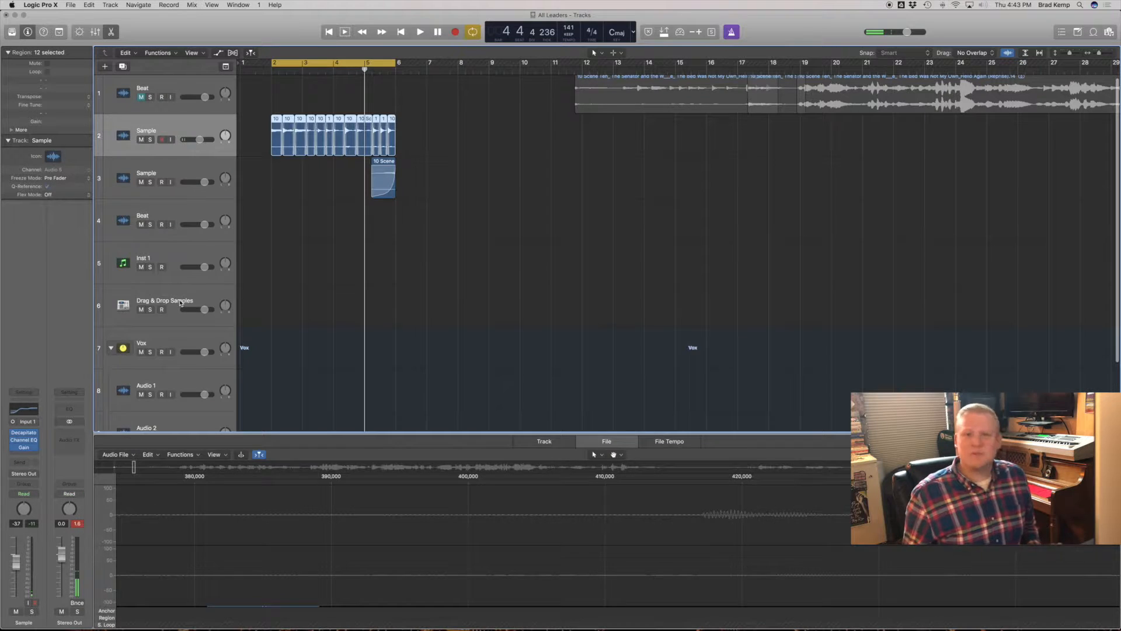
pyautogui.press('Down')
pyautogui.press('Down')
pyautogui.press('Down')
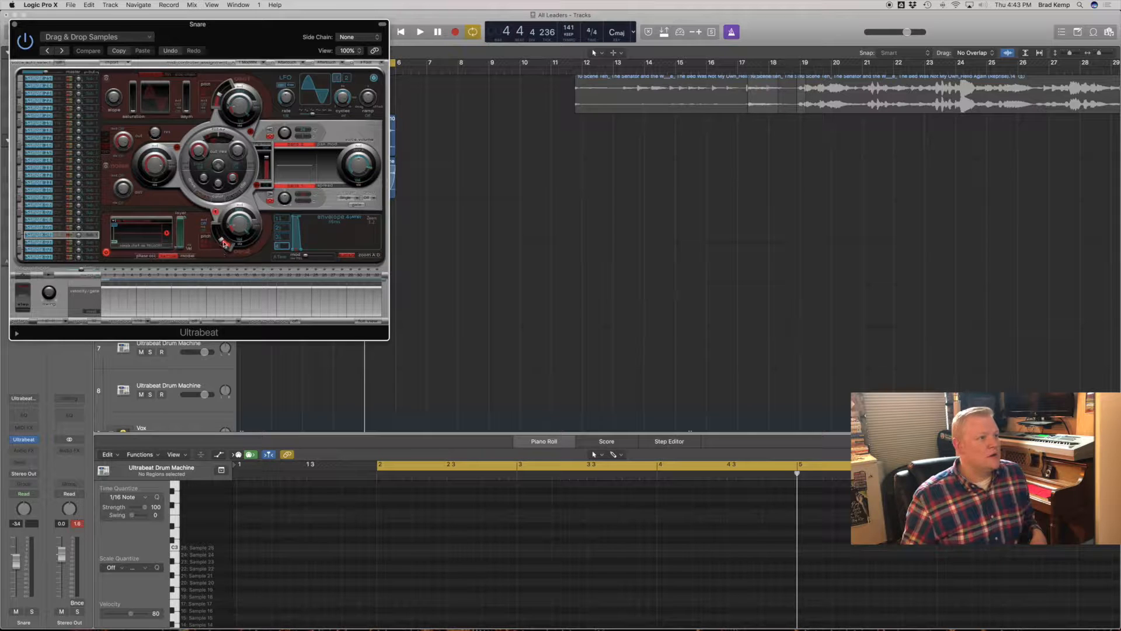
# - Open the sample loader in the Snare track's Ultrabeat and browse to the Snare Drums folder of Tri Samples Vol 2
pyautogui.click(135, 231)
pyautogui.click(135, 231)
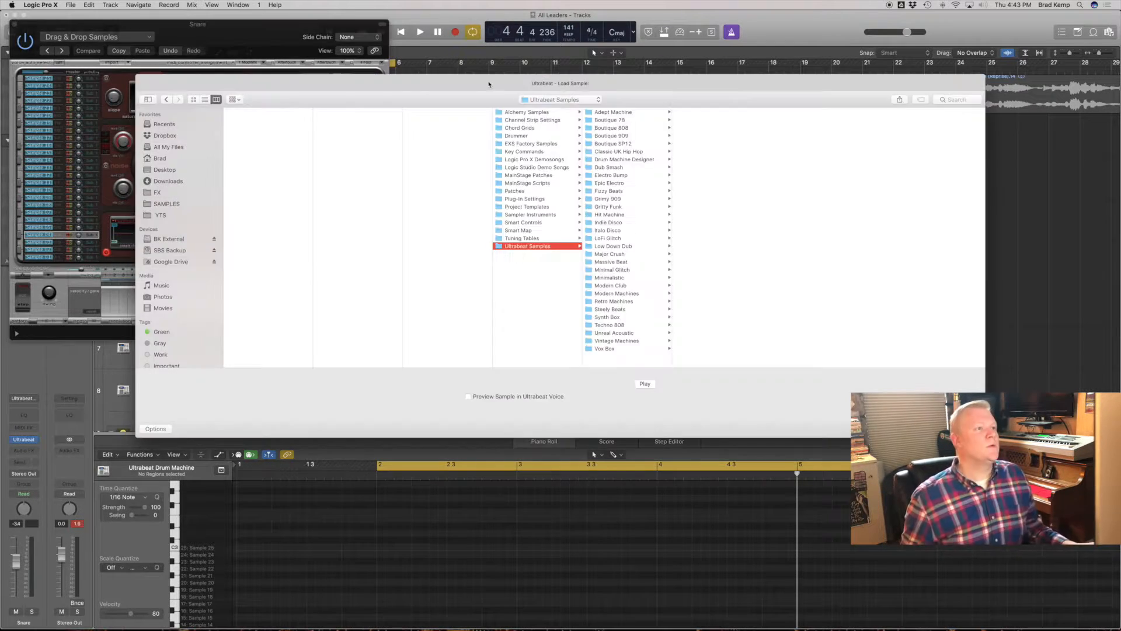
pyautogui.click(652, 119)
# - Audition the snare samples in the Snare Drums folder down to Snare Drum 018 Dilla.wav
pyautogui.press('Down')
pyautogui.press('Down')
pyautogui.press('Down')
pyautogui.press('Down')
pyautogui.press('Down')
pyautogui.press('Down')
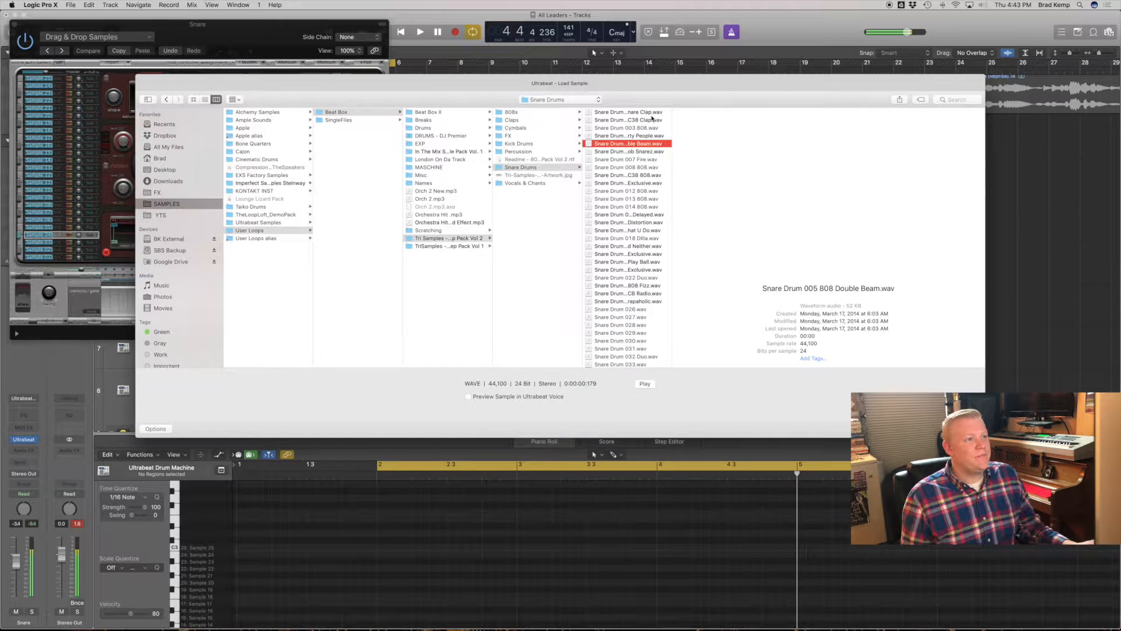
pyautogui.press('Down')
pyautogui.press('Down')
pyautogui.press('Down')
pyautogui.press('Down')
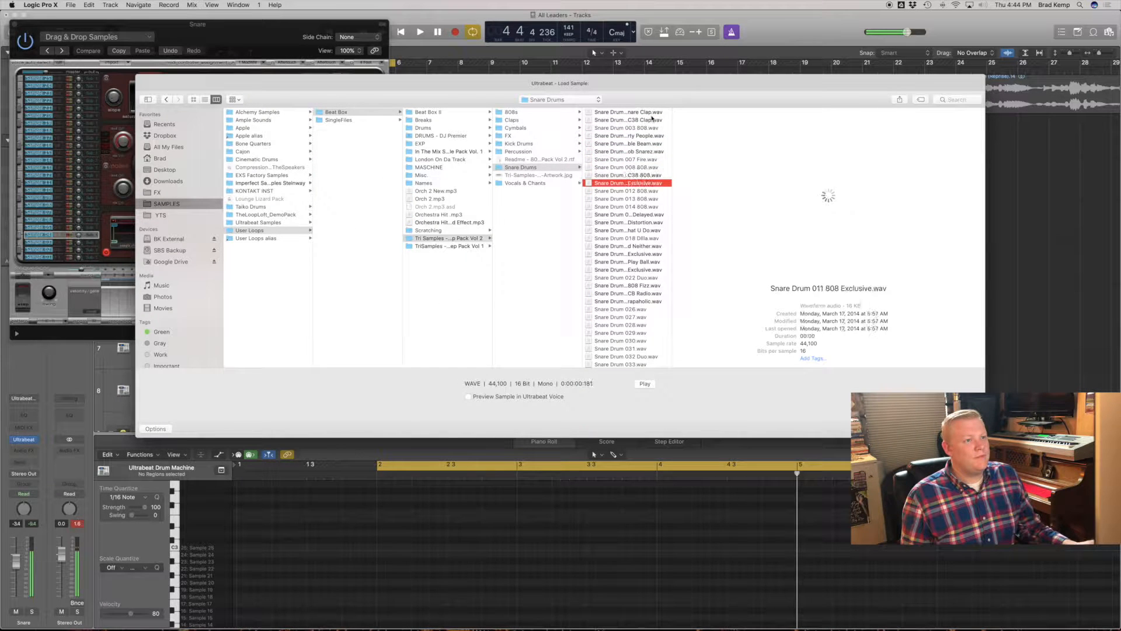
pyautogui.press('Down')
pyautogui.press('Down')
pyautogui.press('Down')
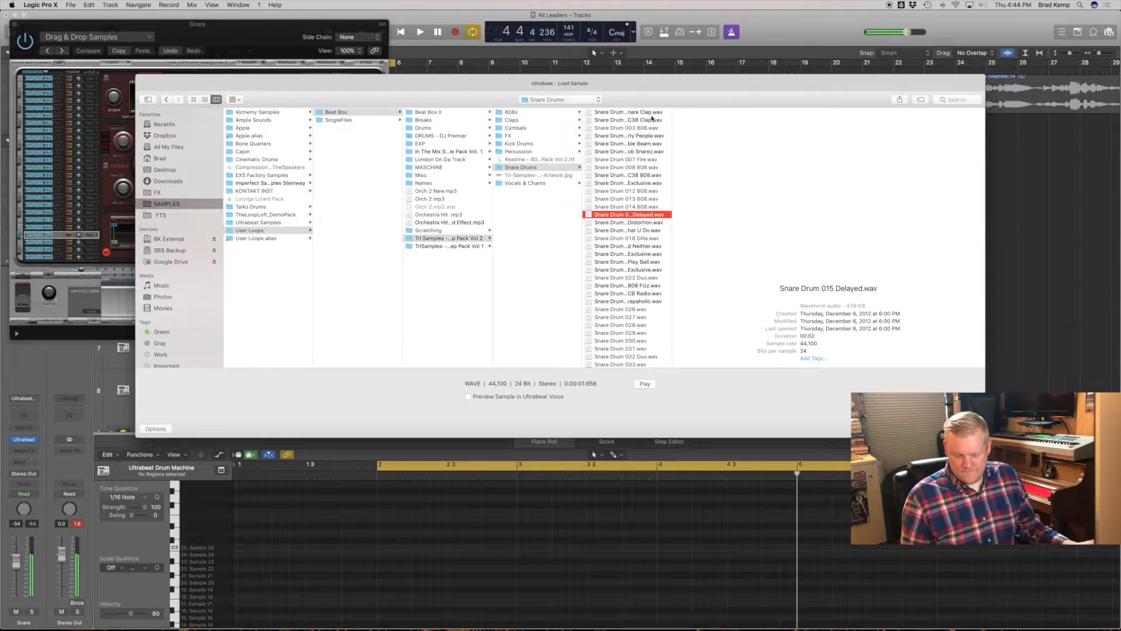
pyautogui.press('Down')
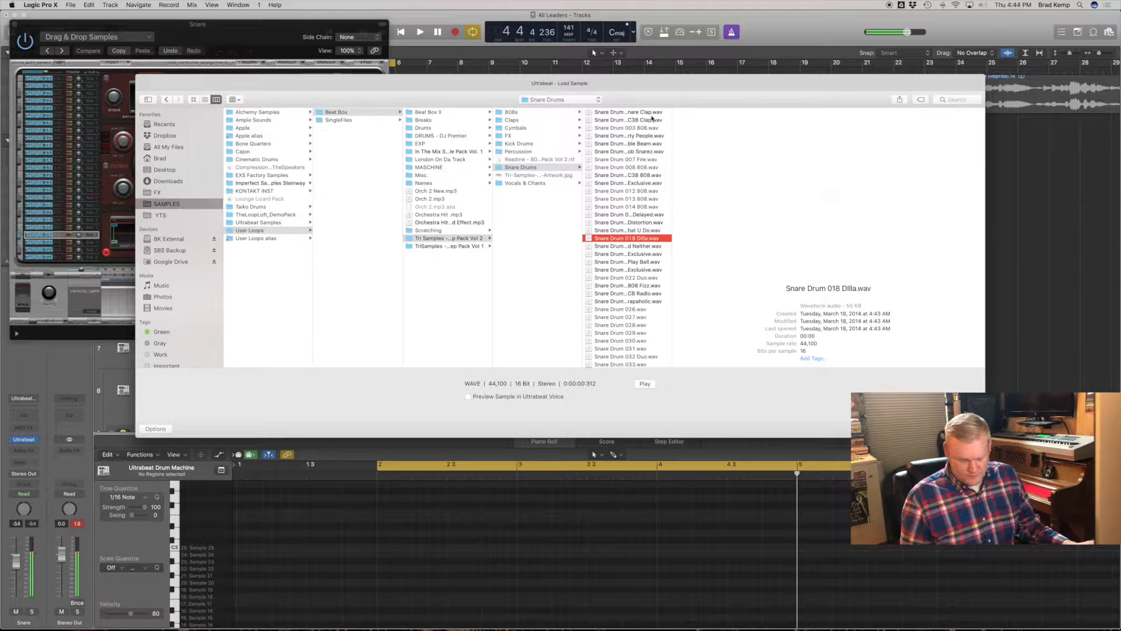
# - Load Snare Drum 013 808.wav into the selected Ultrabeat voice
pyautogui.press('Up')
pyautogui.press('Up')
pyautogui.press('Up')
pyautogui.press('Up')
pyautogui.press('Up')
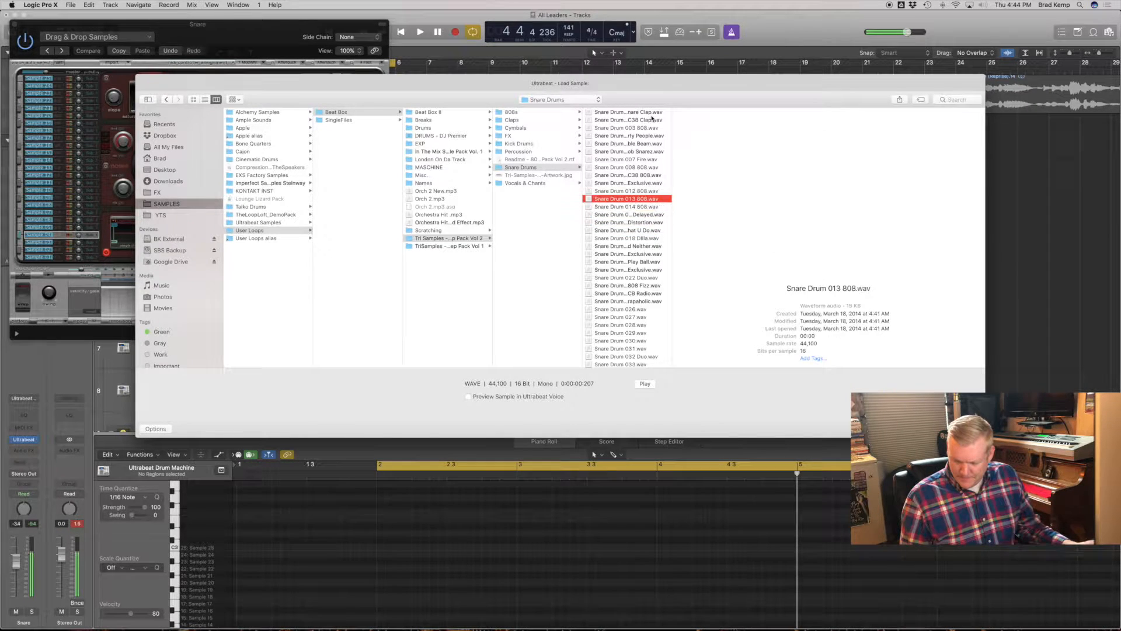
pyautogui.press('Return')
# - Close Ultrabeat, insert the AudioAssault Transient plug-in on the Snare track, raise its attack and reduce its sustain during playback
pyautogui.press('space')
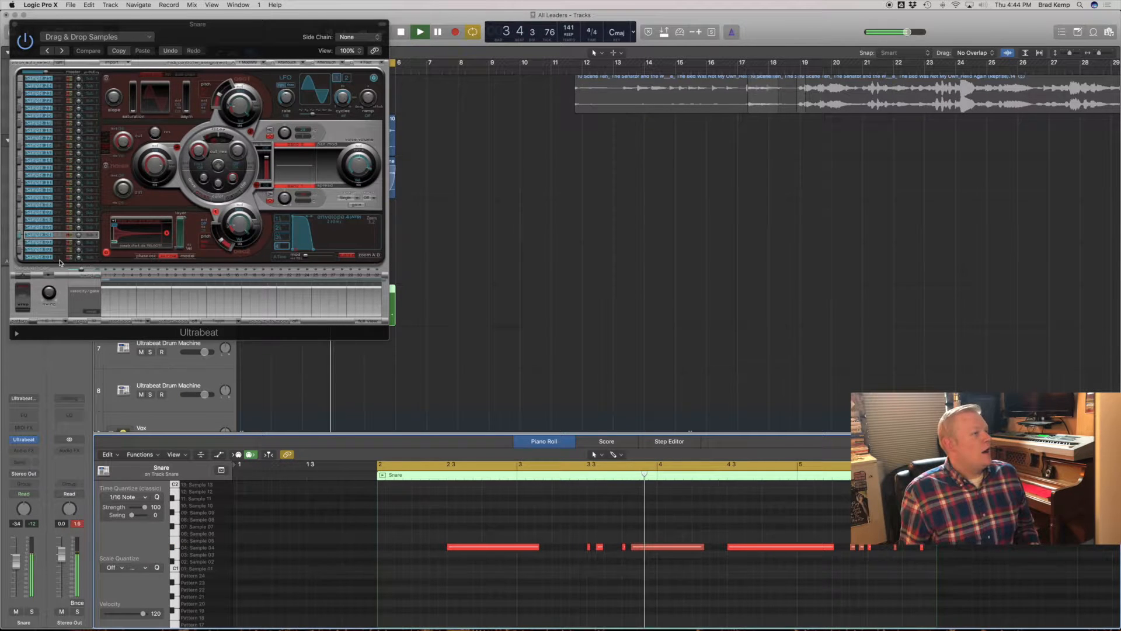
pyautogui.click(14, 25)
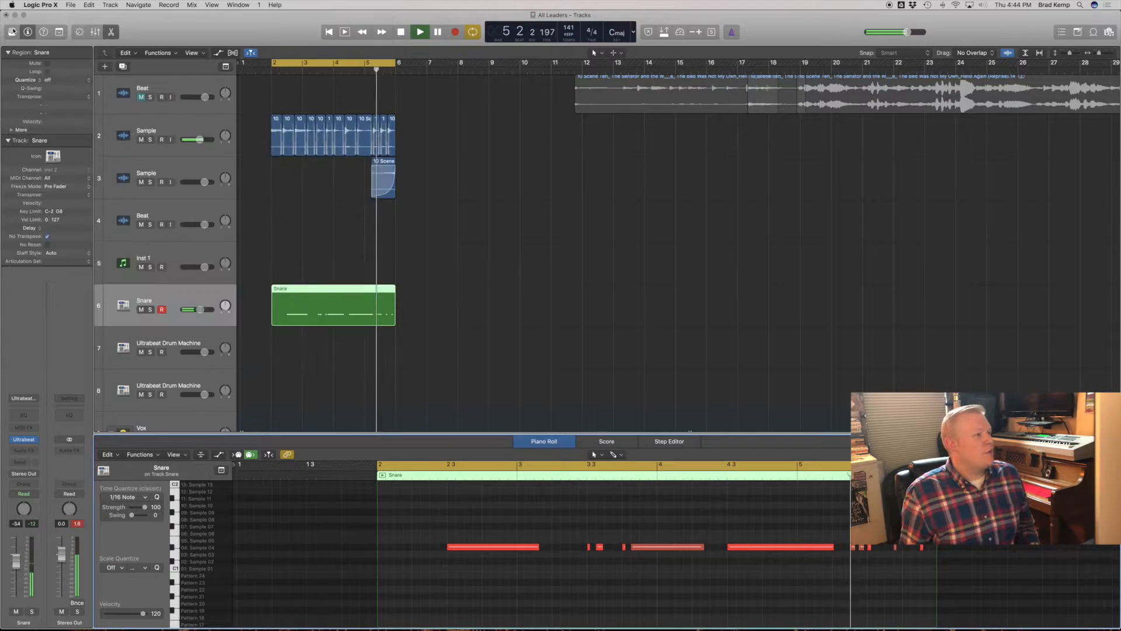
pyautogui.click(28, 461)
pyautogui.moveTo(53, 614)
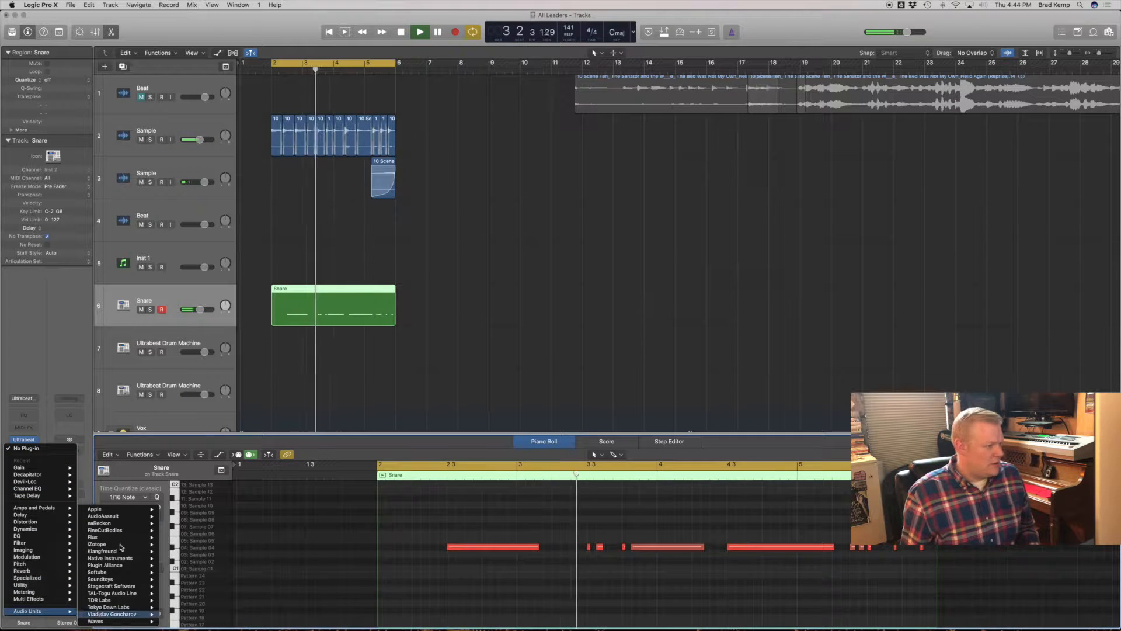
pyautogui.moveTo(134, 516)
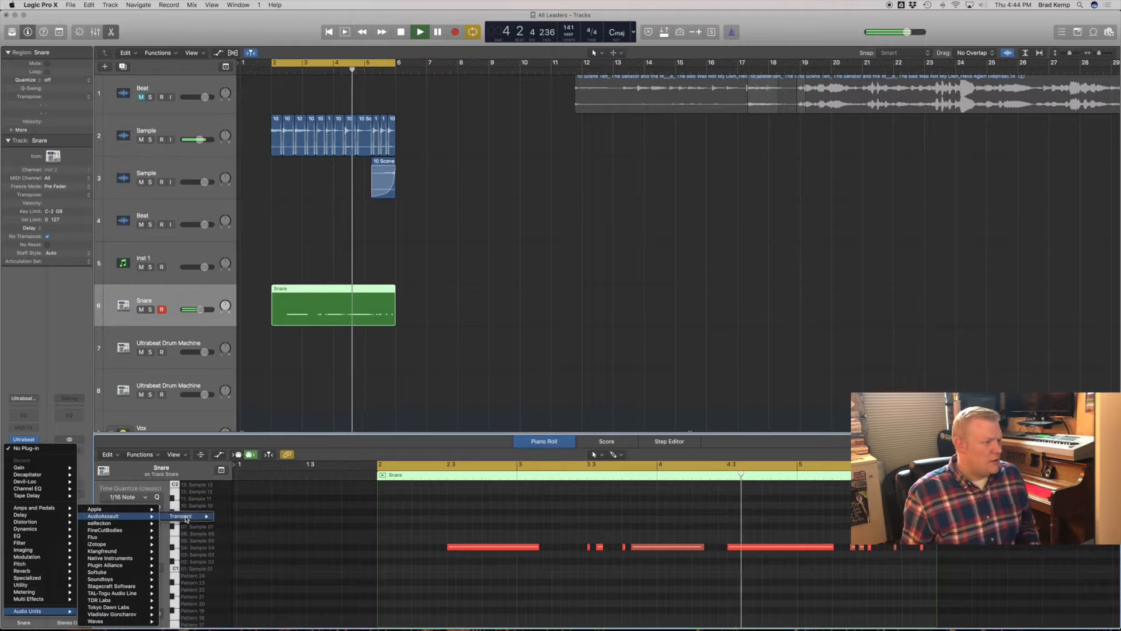
pyautogui.click(234, 517)
pyautogui.moveTo(41, 153); pyautogui.dragTo(47, 129)
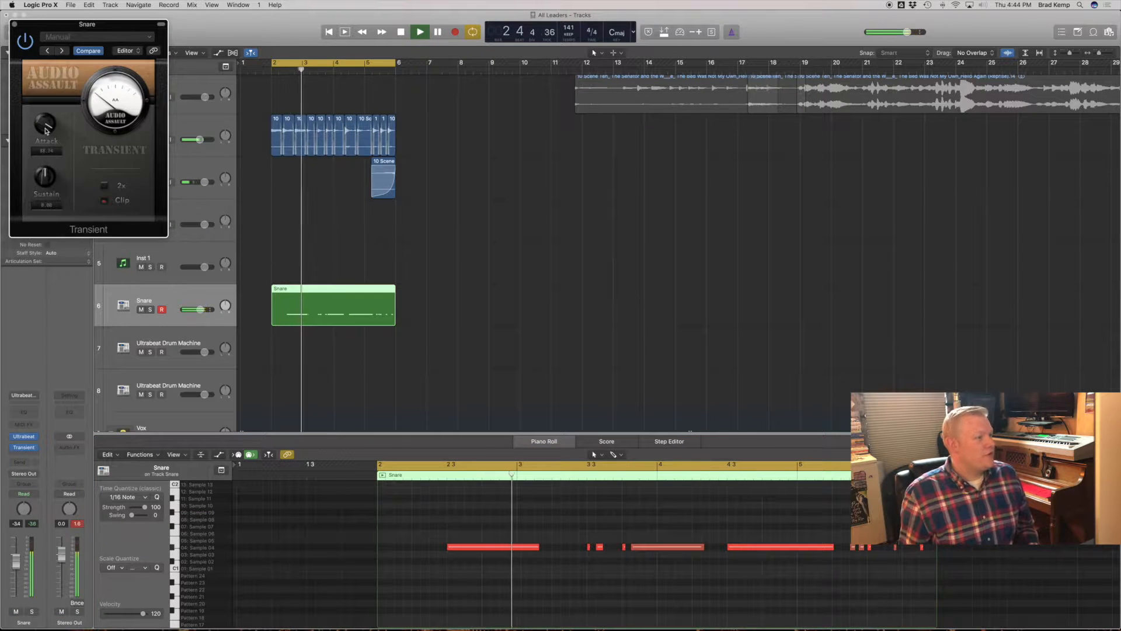
pyautogui.moveTo(46, 170); pyautogui.dragTo(47, 179)
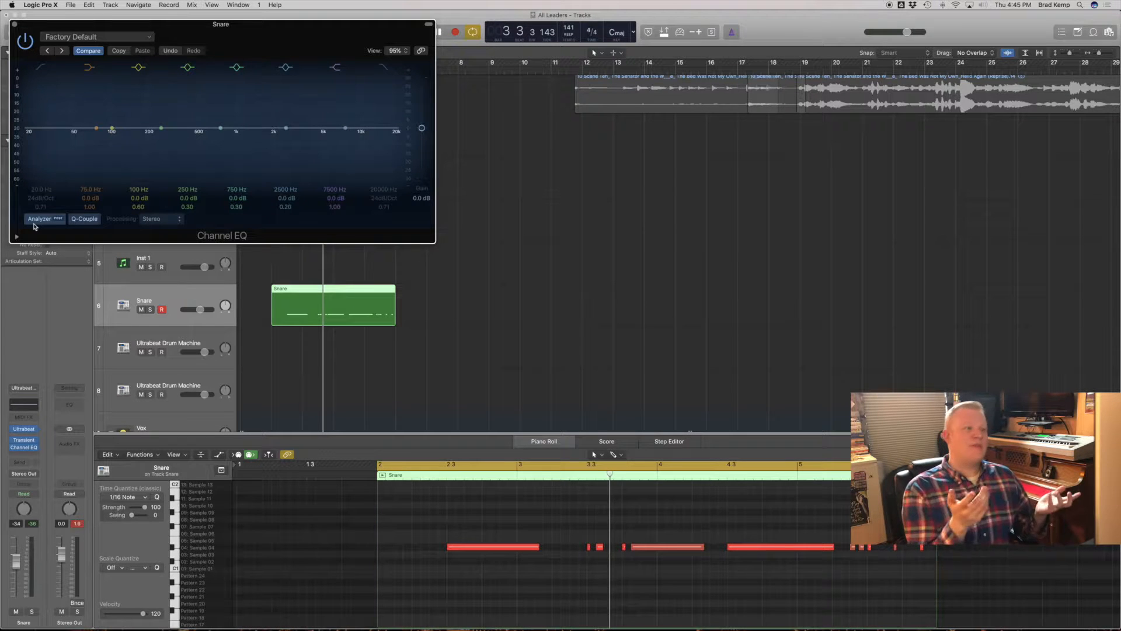
# - Boost the snare's Channel EQ by about 5 dB near 2950 Hz and reset the channel's peak level display
pyautogui.click(546, 304)
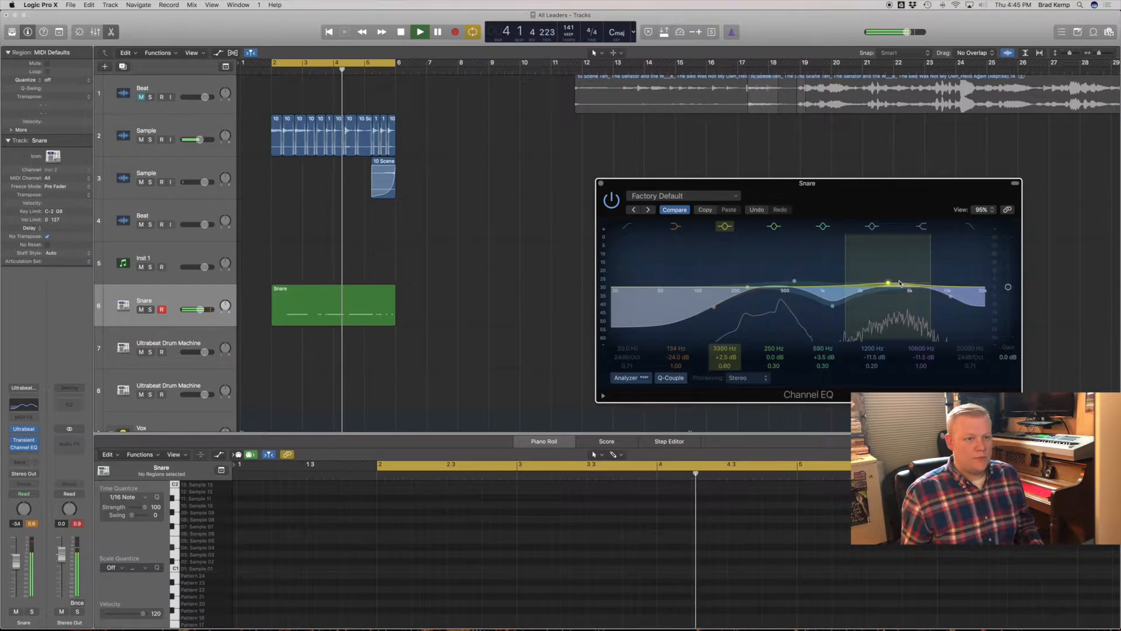
pyautogui.moveTo(918, 278); pyautogui.dragTo(917, 276)
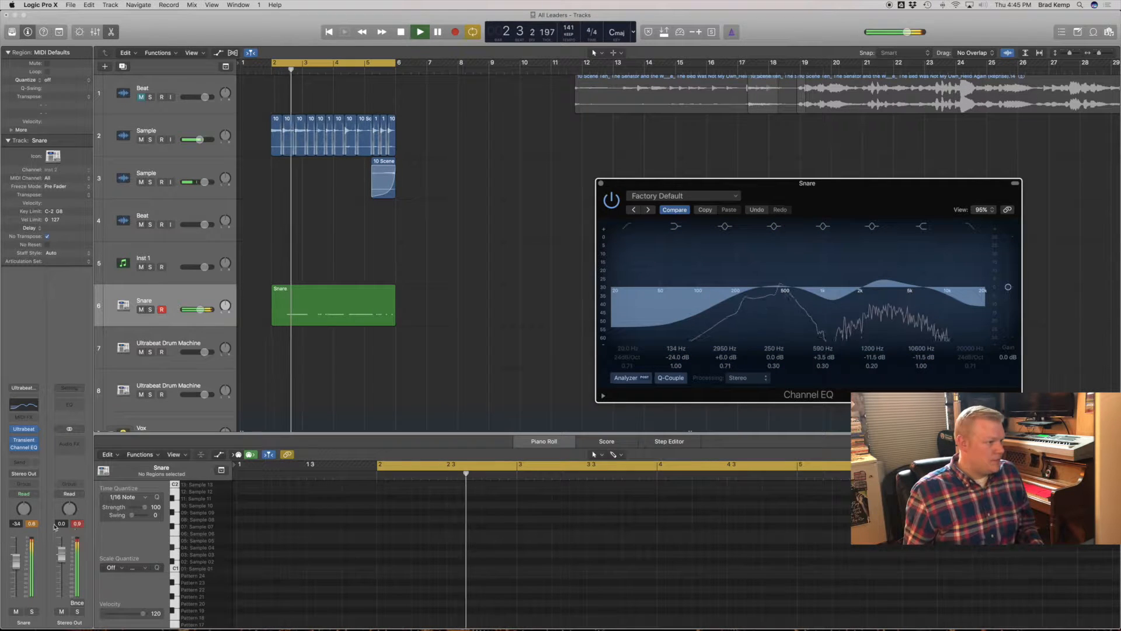
pyautogui.click(33, 526)
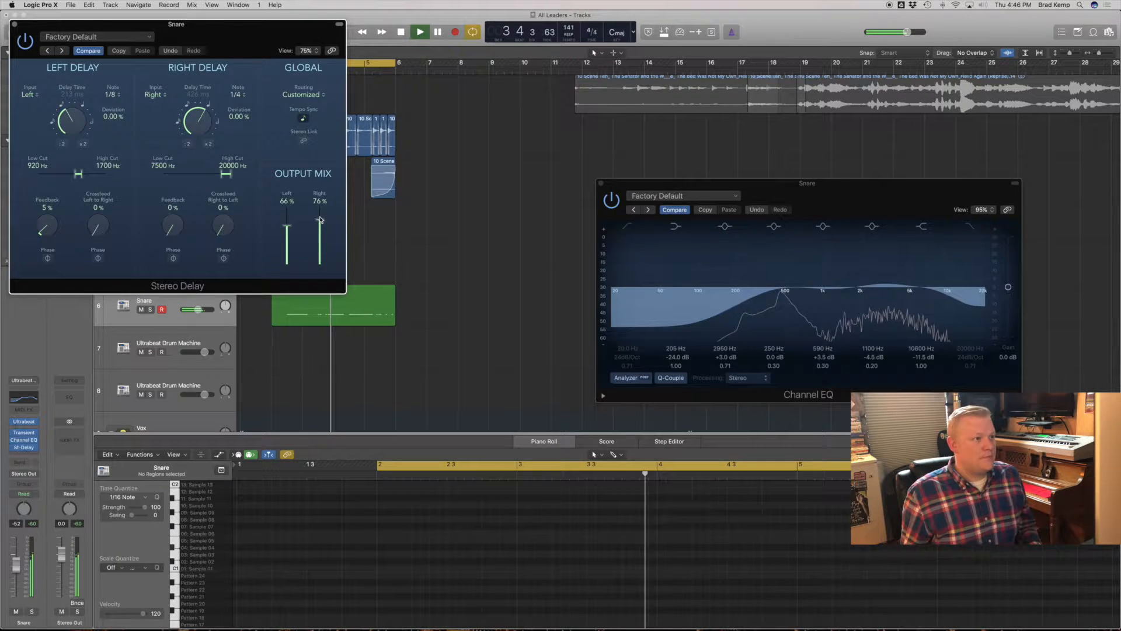
# - Set the snare's Stereo Delay output mix to 5% left and 6% right, stop playback and close both plug-in windows
pyautogui.moveTo(320, 219); pyautogui.dragTo(292, 264)
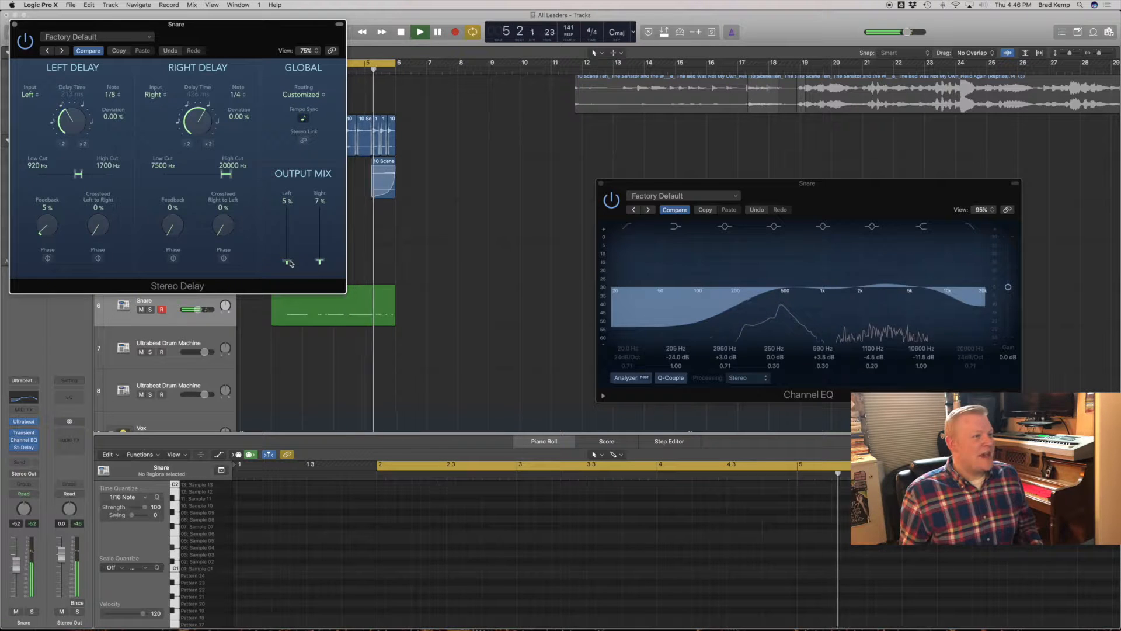
pyautogui.press('space')
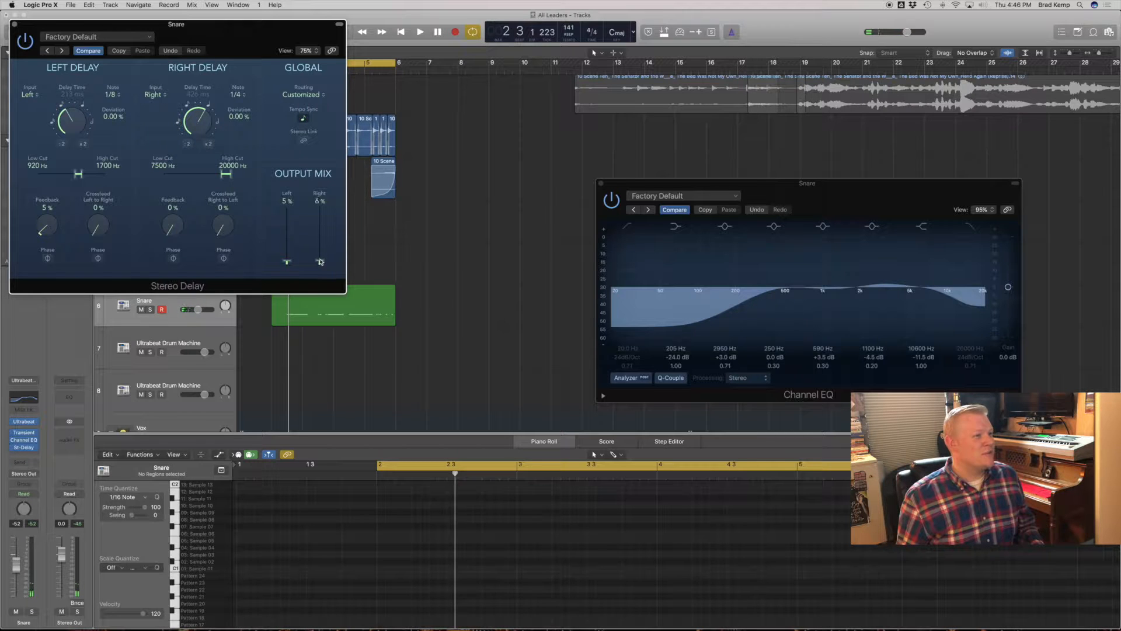
pyautogui.click(15, 25)
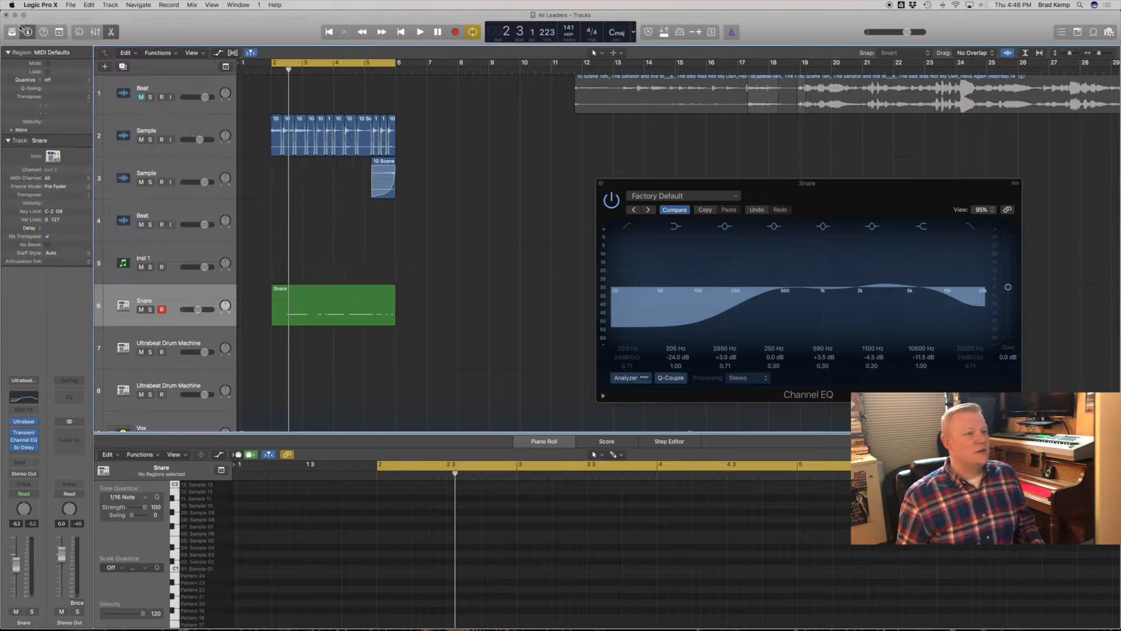
pyautogui.click(600, 186)
# - Load Kick Drum 022 Tonka.wav into Ultrabeat on the drum machine track directly below Snare
pyautogui.press('space')
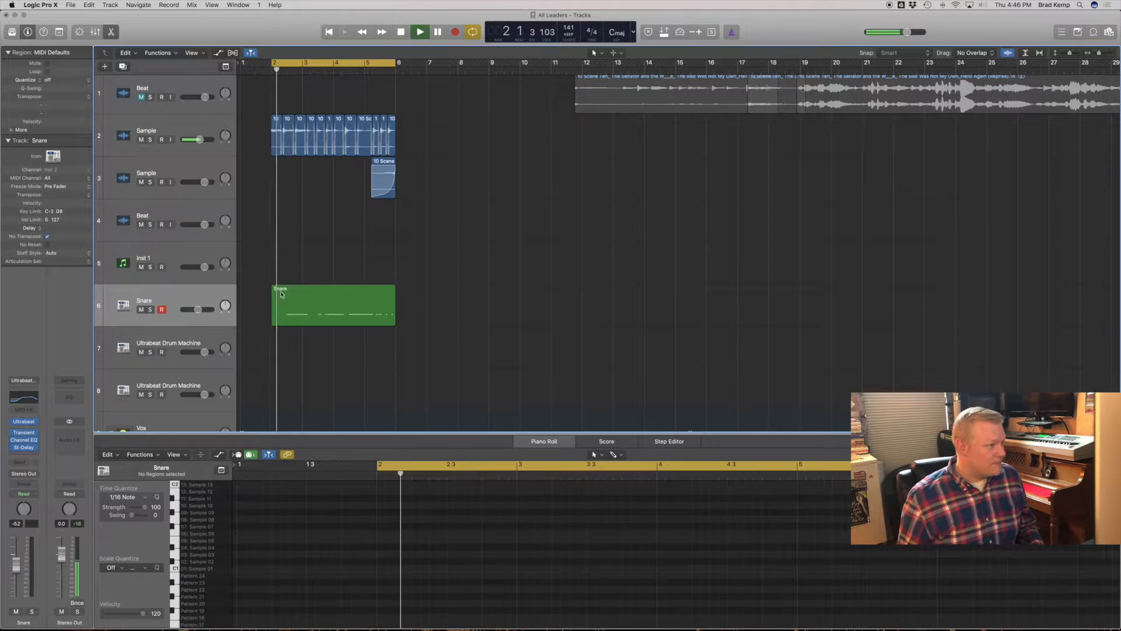
pyautogui.click(175, 340)
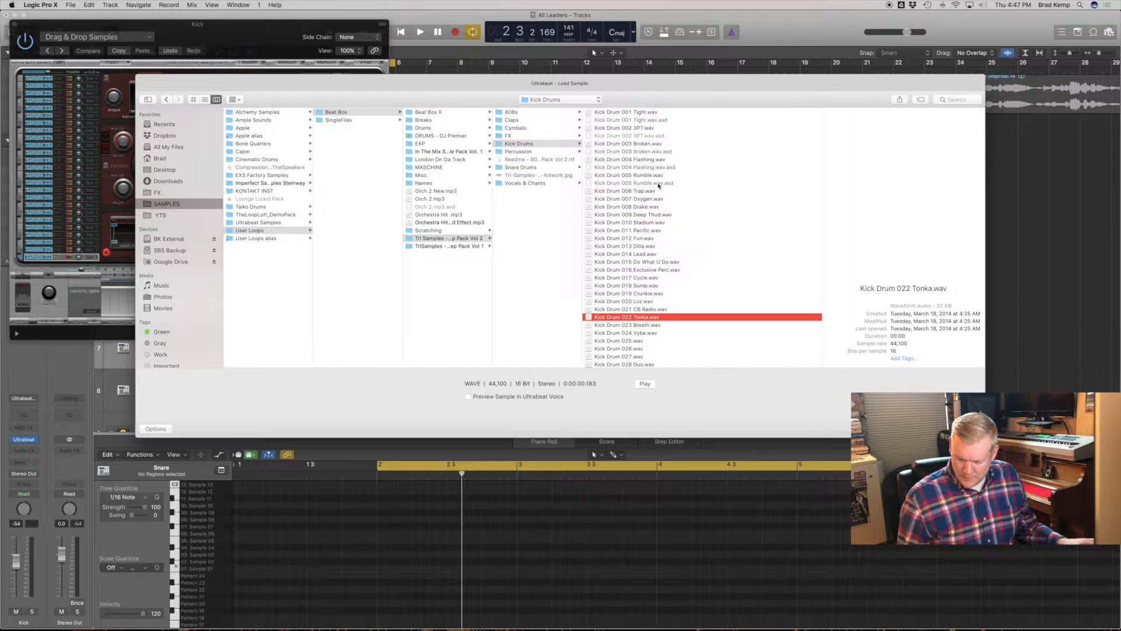
pyautogui.press('Return')
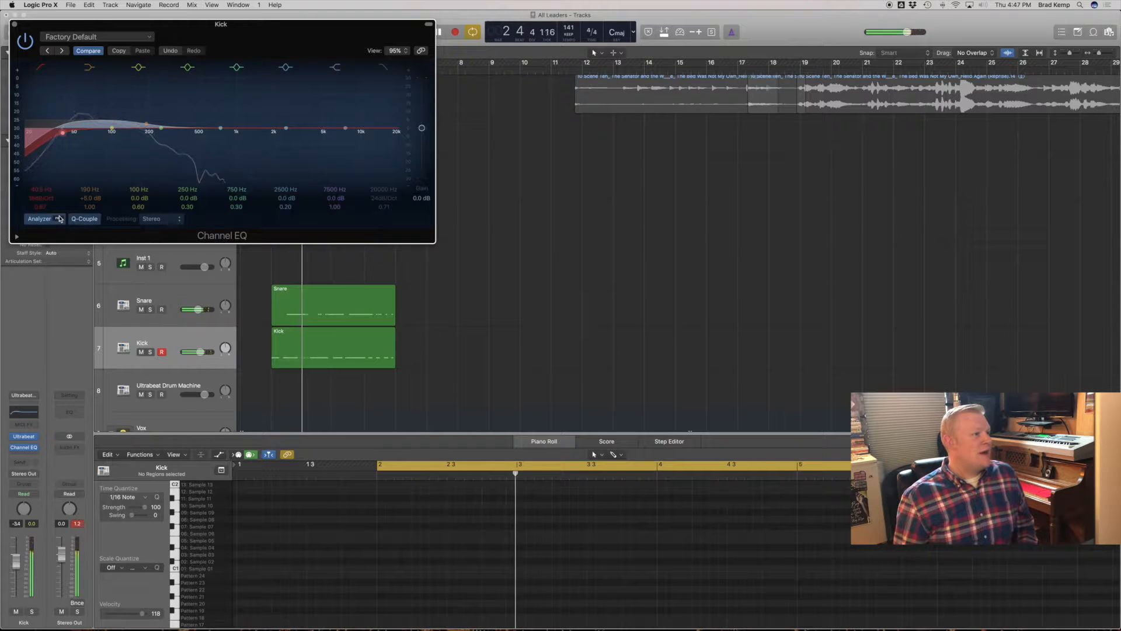
# - Cut the kick's Channel EQ by 7 dB at 87 Hz with Q 0.79 and pull down another band in the low mids
pyautogui.moveTo(112, 127); pyautogui.dragTo(104, 130)
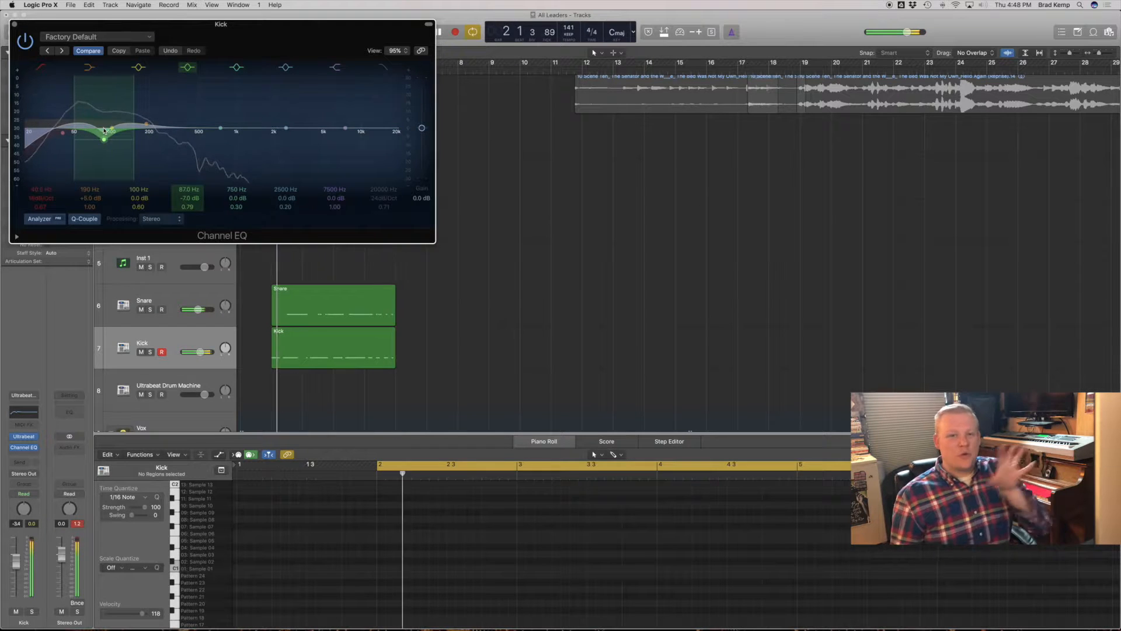
pyautogui.moveTo(226, 133); pyautogui.dragTo(185, 153)
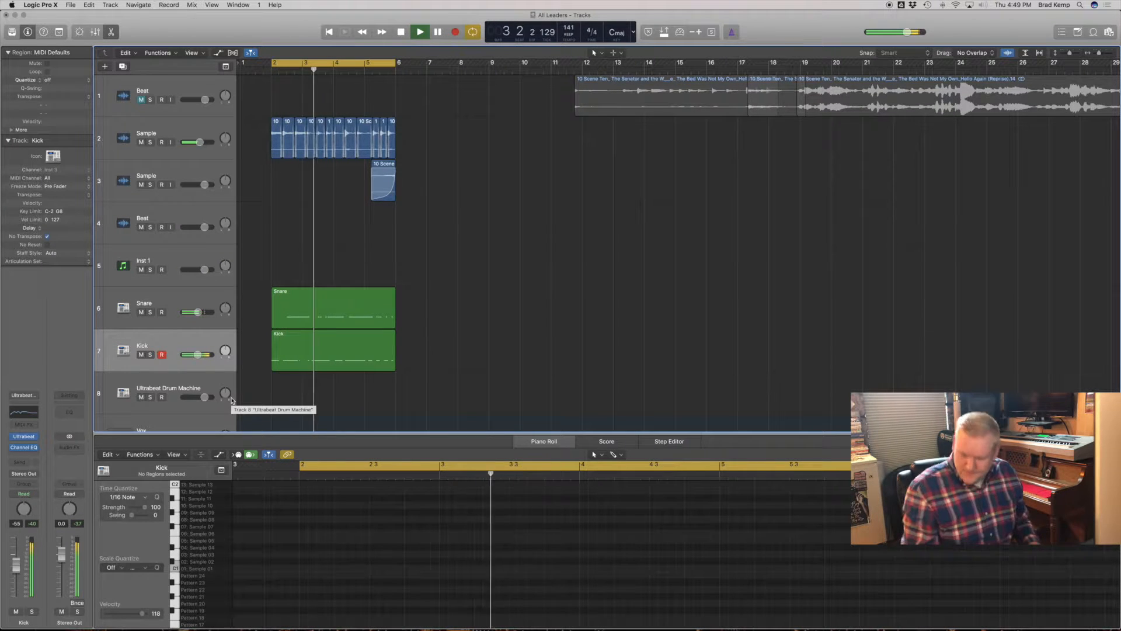
# - Stop the loop and load the Dark Pad synthesizer patch from the Library on the Inst 1 track
pyautogui.keyDown('ctrl'); pyautogui.keyDown('alt'); pyautogui.click(418, 317); pyautogui.keyUp('alt'); pyautogui.keyUp('ctrl')
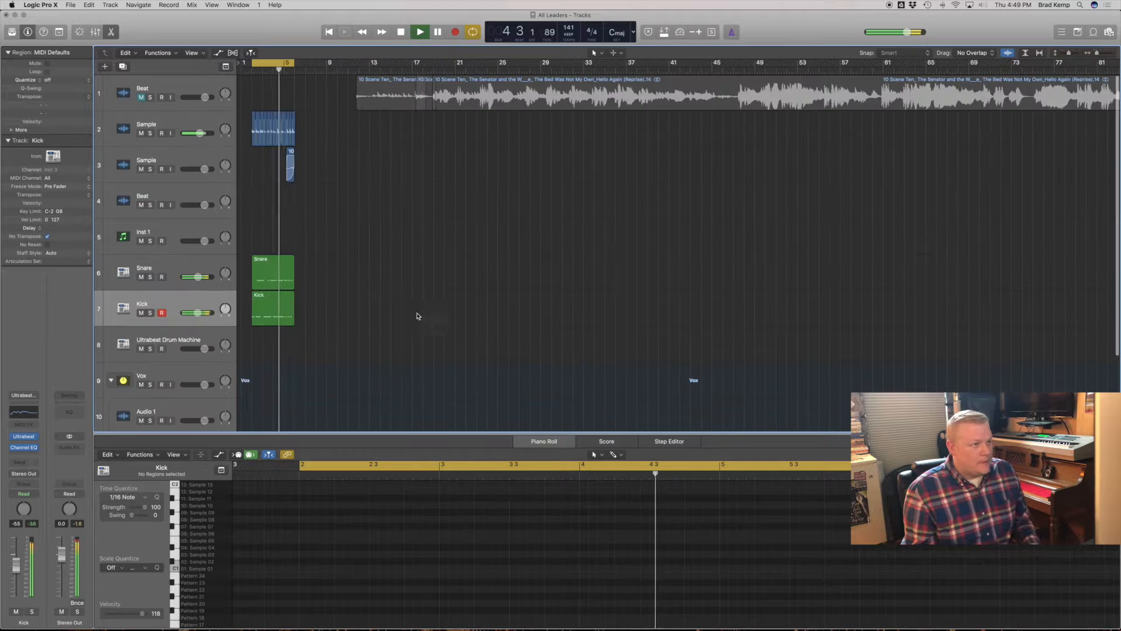
pyautogui.keyDown('ctrl'); pyautogui.keyDown('alt'); pyautogui.click(418, 318); pyautogui.keyUp('alt'); pyautogui.keyUp('ctrl')
pyautogui.press('space')
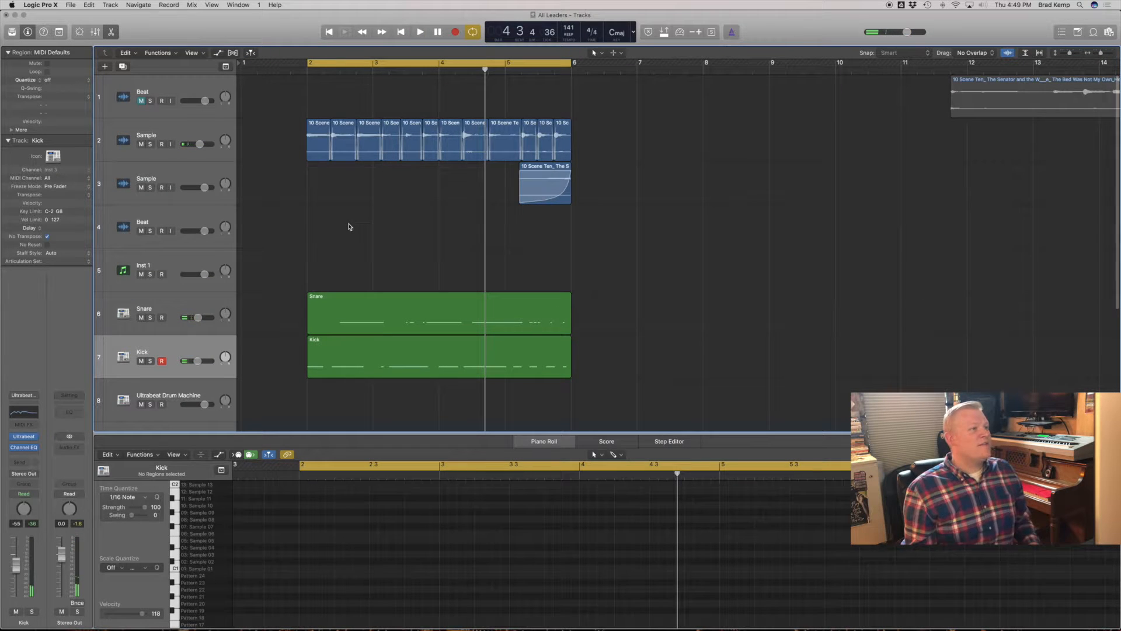
pyautogui.click(175, 262)
pyautogui.press('y')
# - Play the loop, open the Dark Pad track's ES1 synthesizer and lower the track's volume to -4.2 dB
pyautogui.press('space')
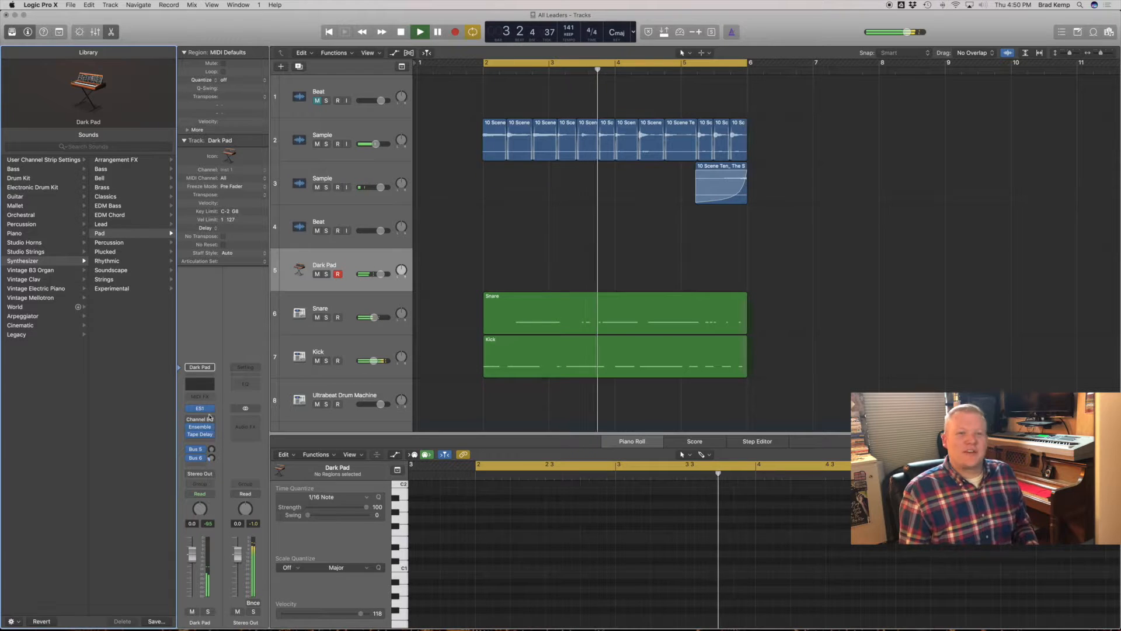
pyautogui.click(200, 408)
pyautogui.moveTo(192, 554); pyautogui.dragTo(192, 562)
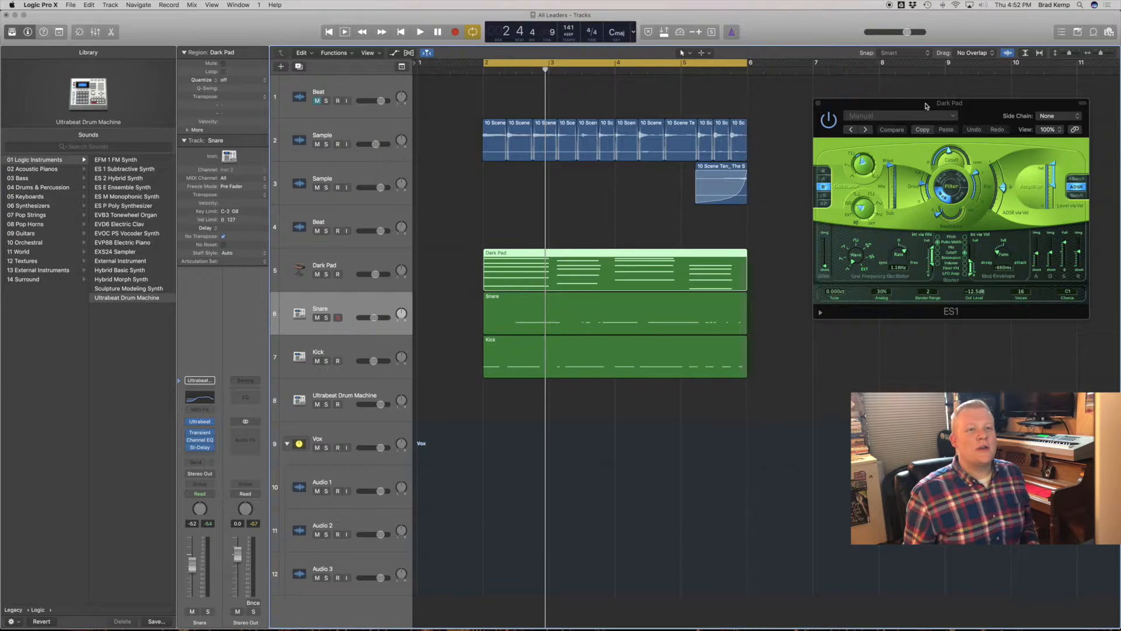
# - Play the loop and adjust the filter cutoff and envelope attack in the Dark Pad track's ES1
pyautogui.moveTo(926, 106); pyautogui.dragTo(287, 213)
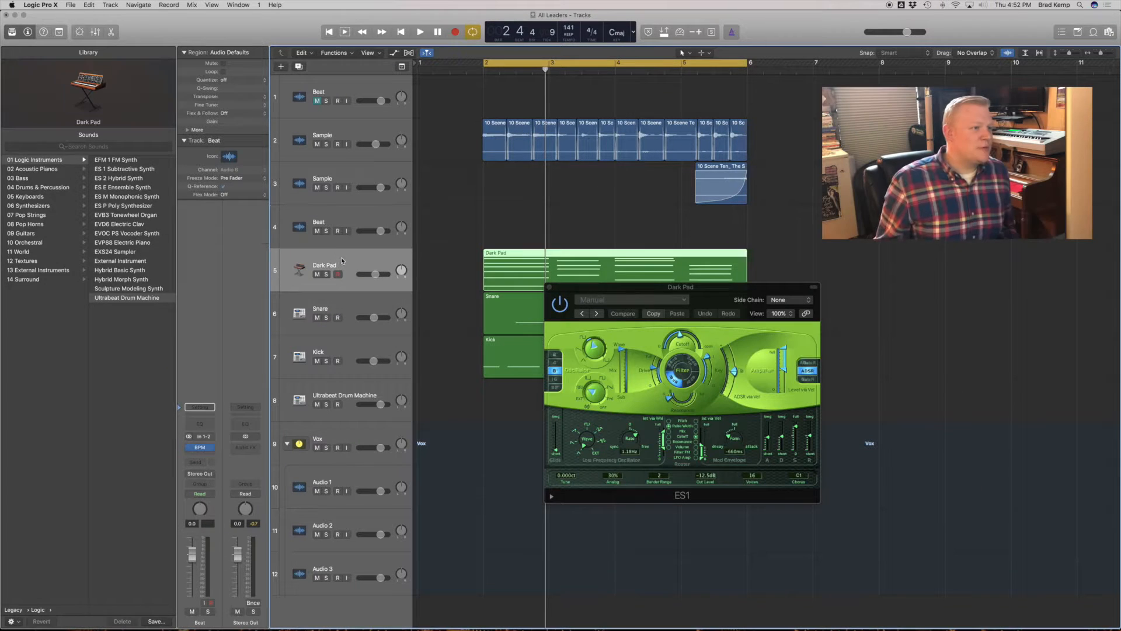
pyautogui.click(201, 409)
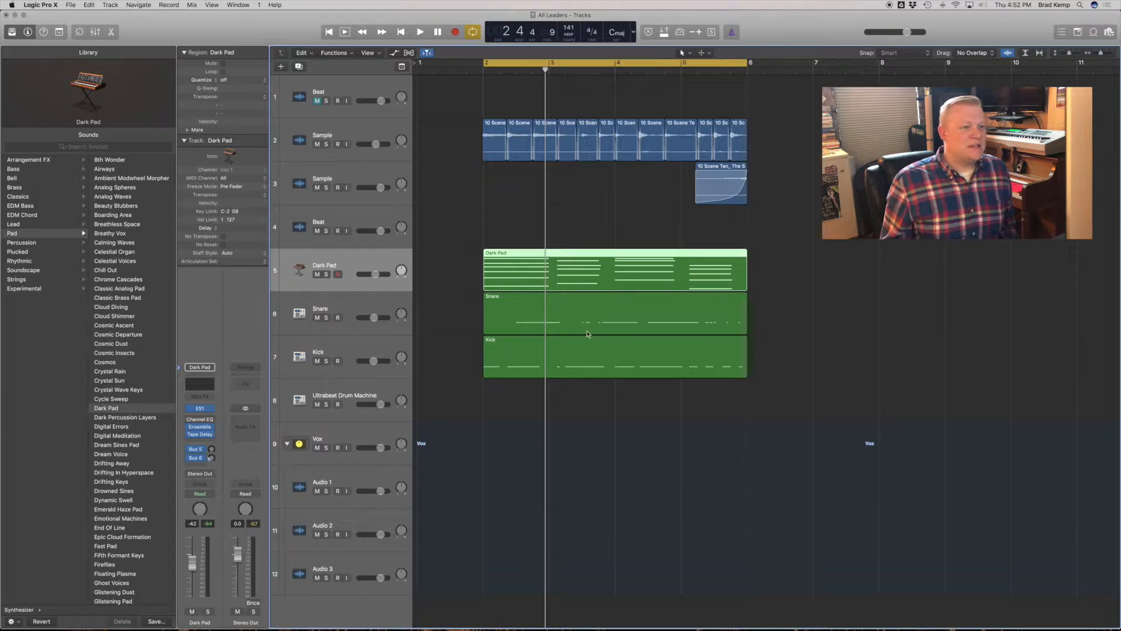
pyautogui.click(201, 408)
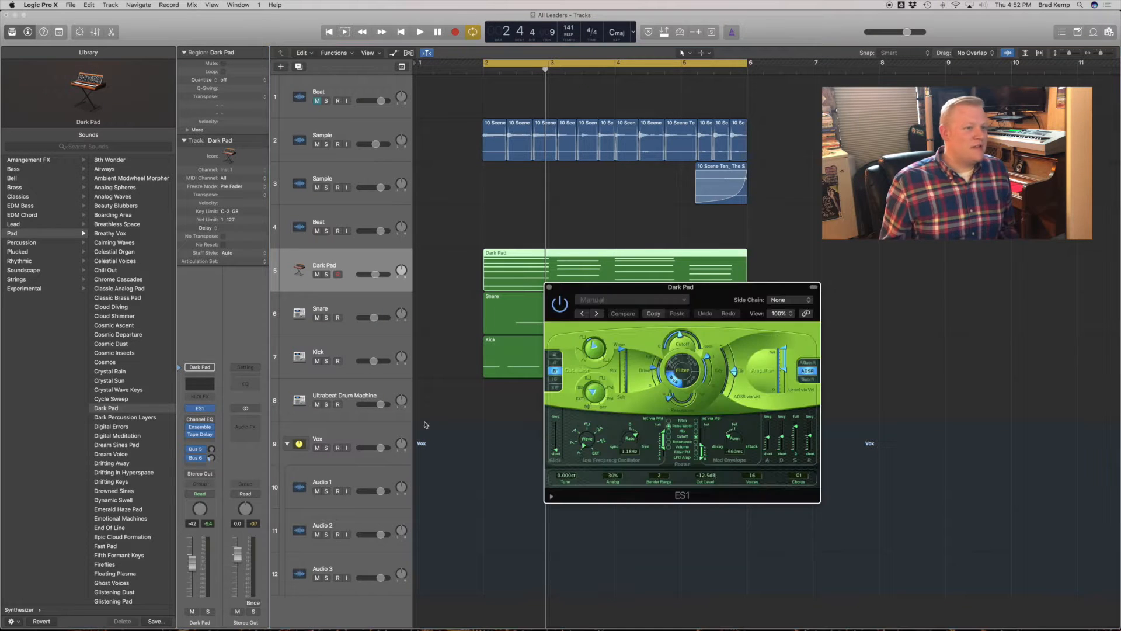
pyautogui.moveTo(726, 296); pyautogui.dragTo(919, 256)
pyautogui.press('space')
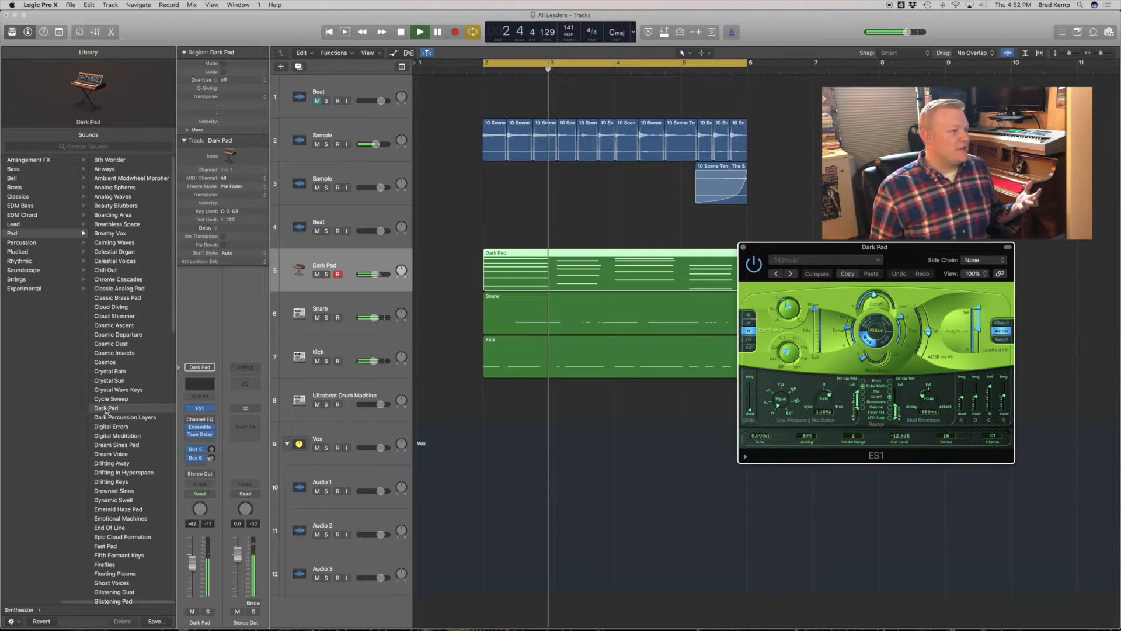
pyautogui.moveTo(874, 295); pyautogui.dragTo(876, 338)
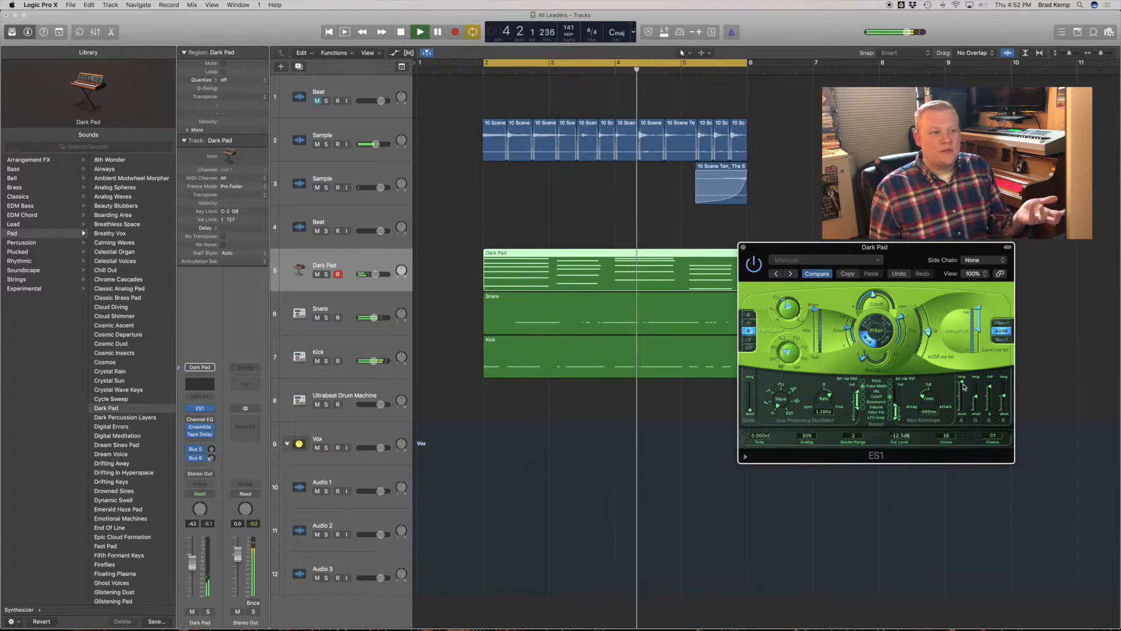
pyautogui.moveTo(962, 397); pyautogui.dragTo(964, 410)
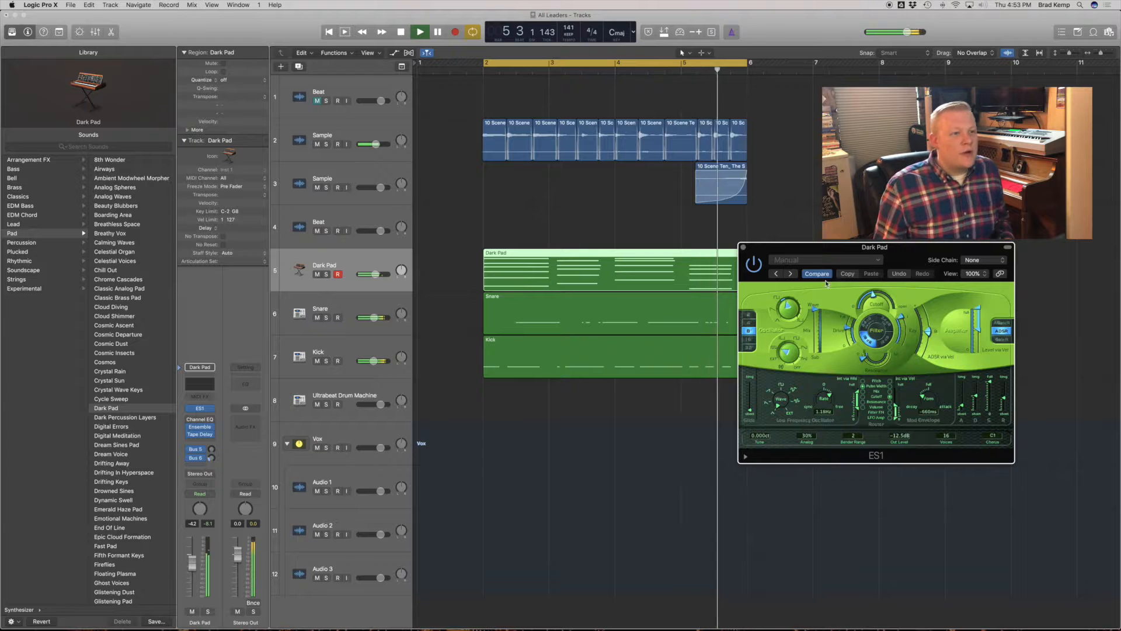
# - Open the Dark Pad track's Channel EQ, turn on its analyzer and roll off the low frequencies
pyautogui.click(743, 248)
pyautogui.click(199, 419)
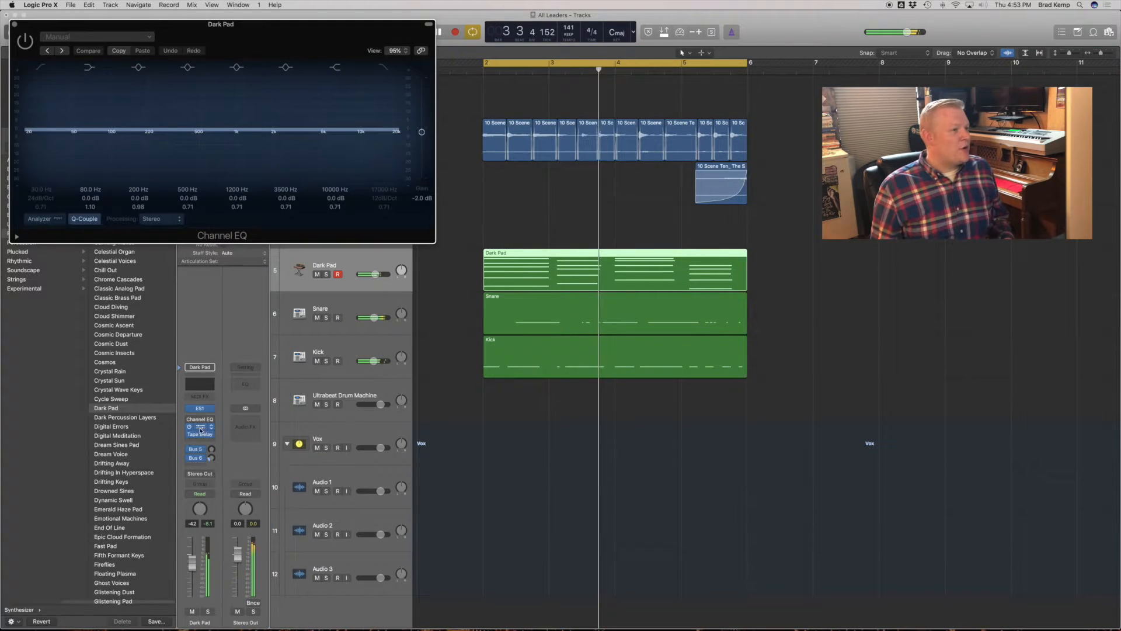
pyautogui.click(40, 219)
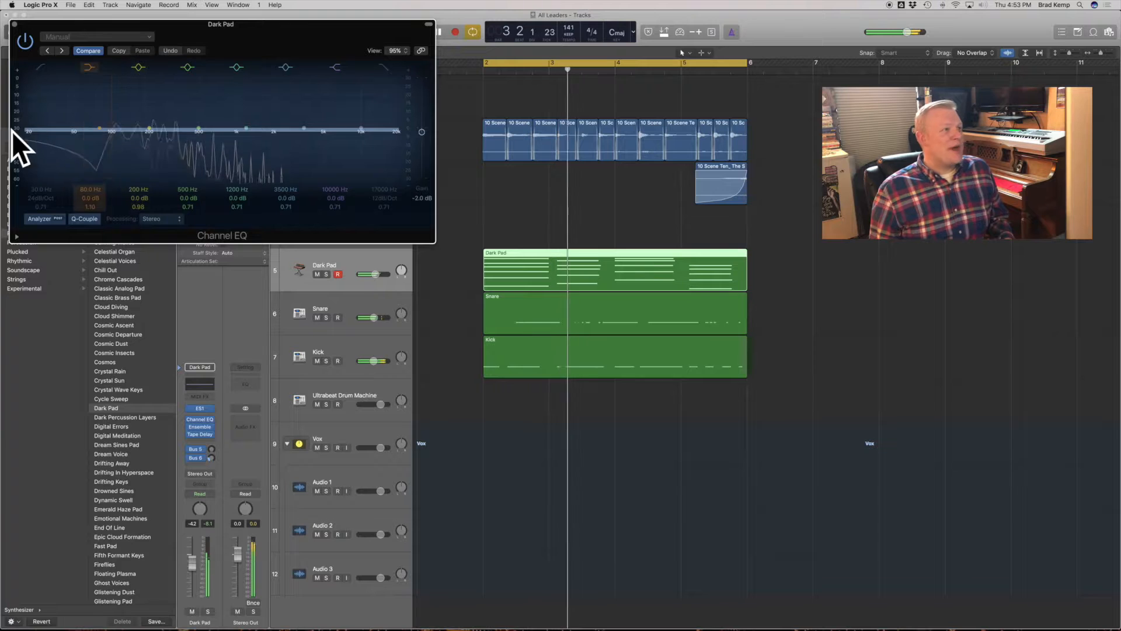
pyautogui.moveTo(34, 74); pyautogui.dragTo(148, 135)
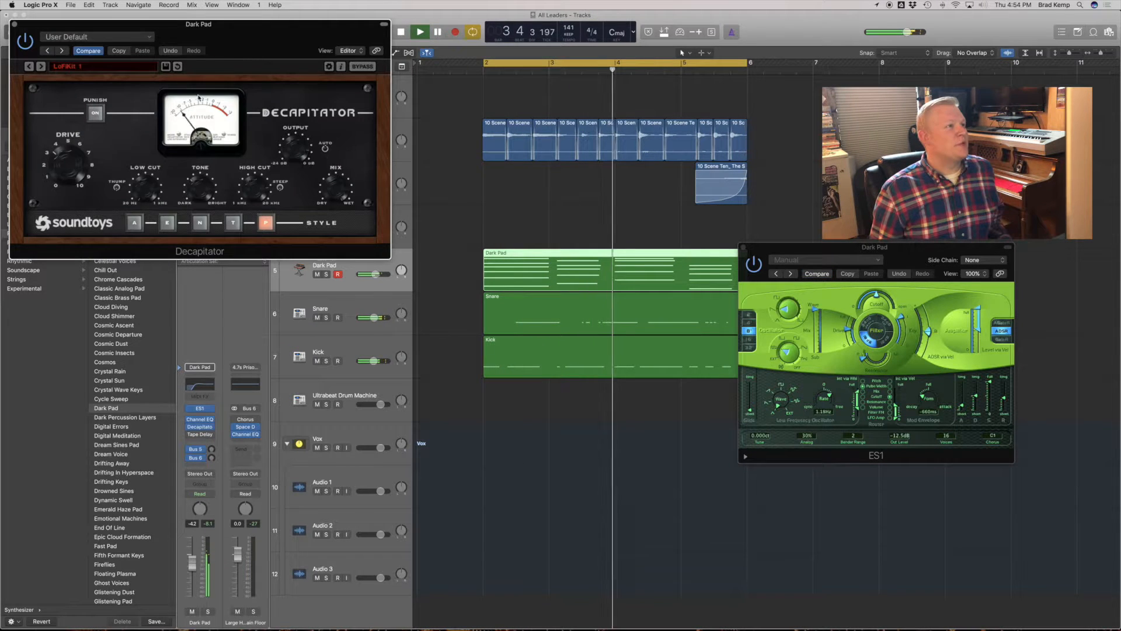
# - Replace Ensemble on the Dark Pad track with Decapitator set to style A, and hide the plug-in windows
pyautogui.moveTo(201, 23); pyautogui.dragTo(334, 174)
pyautogui.click(269, 372)
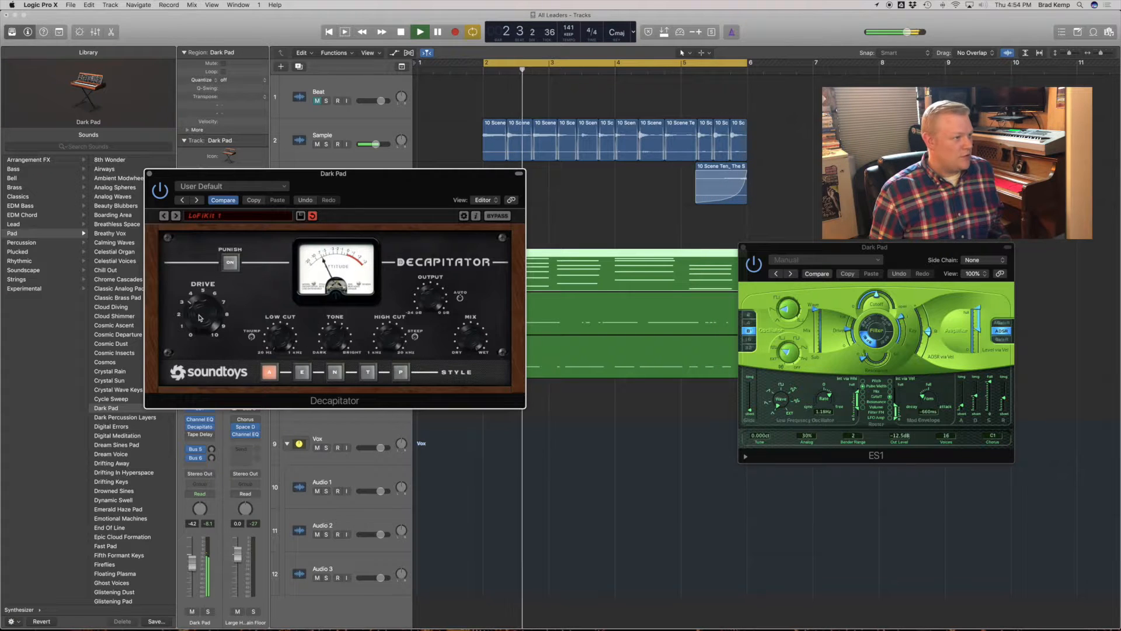
pyautogui.press('v')
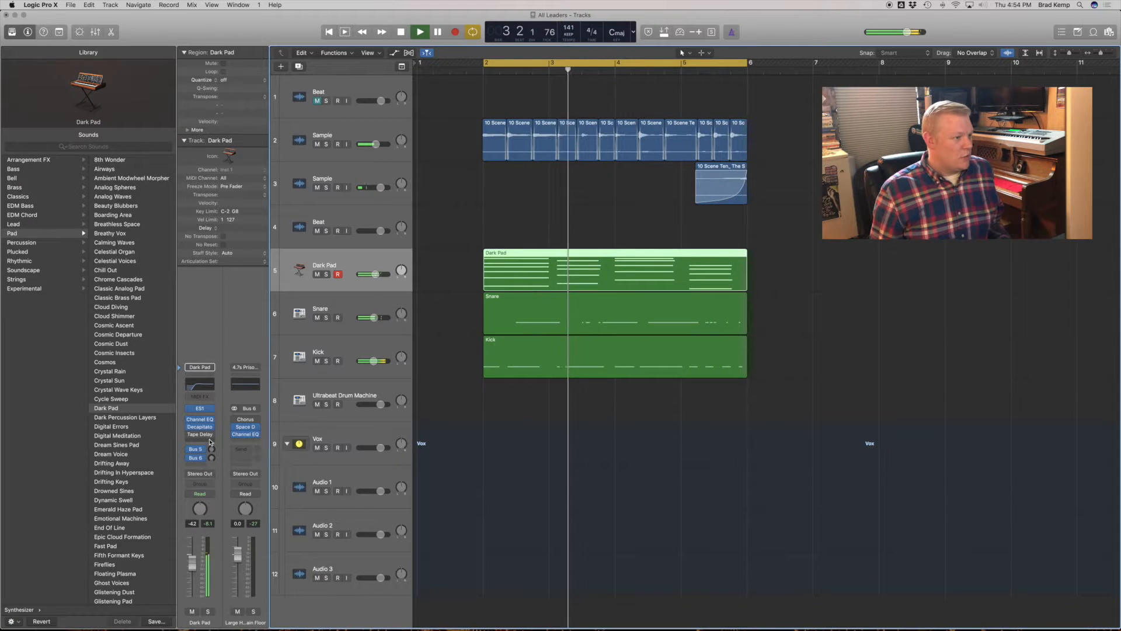
# - Insert a Tremolo after Tape Delay on the Dark Pad track with phase 0°, depth 62% and smoothing 10%
pyautogui.click(210, 442)
pyautogui.moveTo(222, 548)
pyautogui.moveTo(292, 618)
pyautogui.click(347, 620)
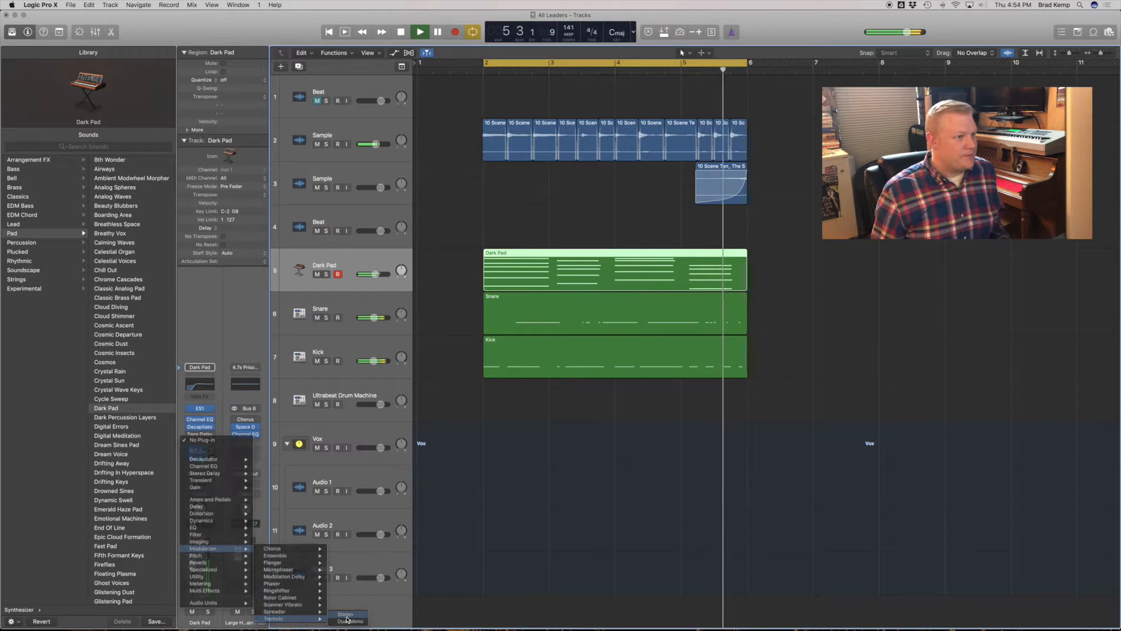
pyautogui.moveTo(87, 144); pyautogui.dragTo(24, 146)
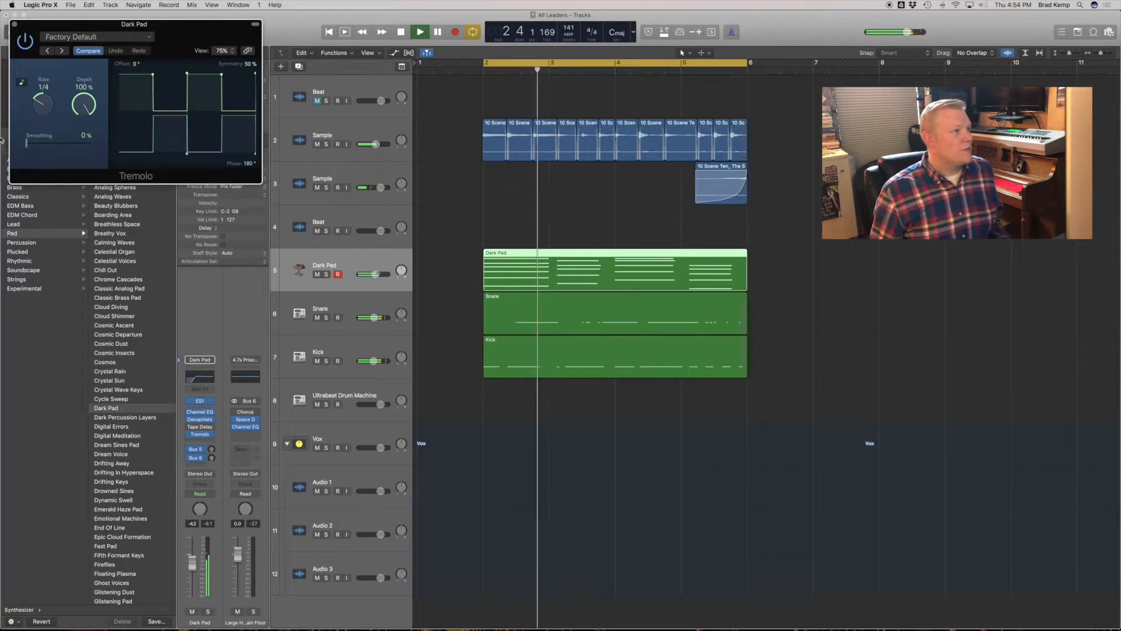
pyautogui.moveTo(249, 164); pyautogui.dragTo(252, 273)
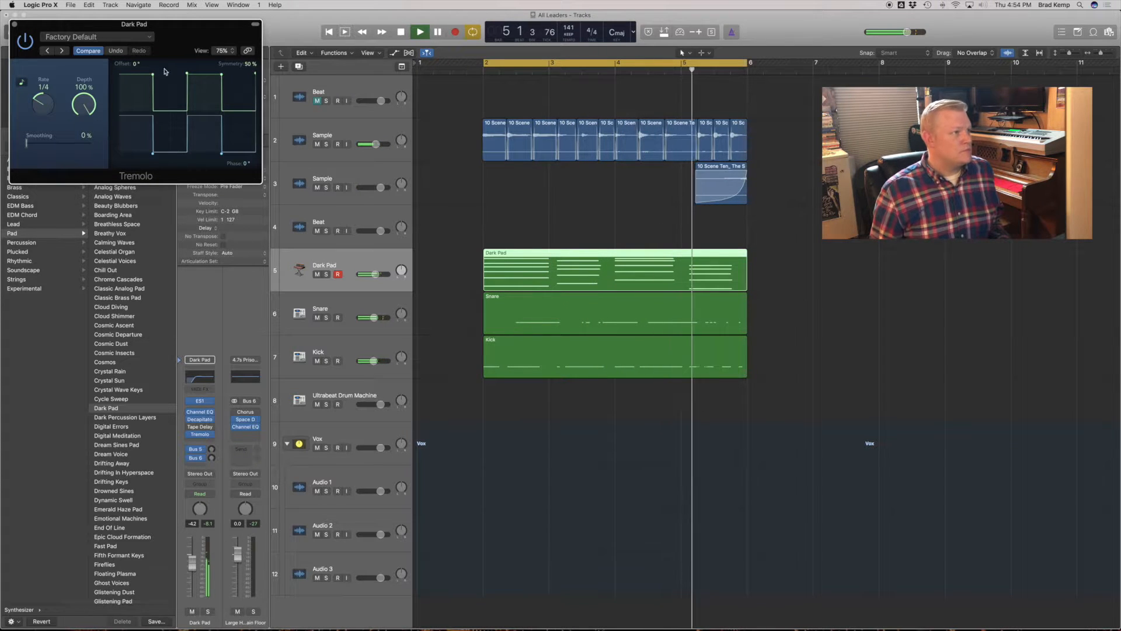
pyautogui.moveTo(83, 106); pyautogui.dragTo(79, 153)
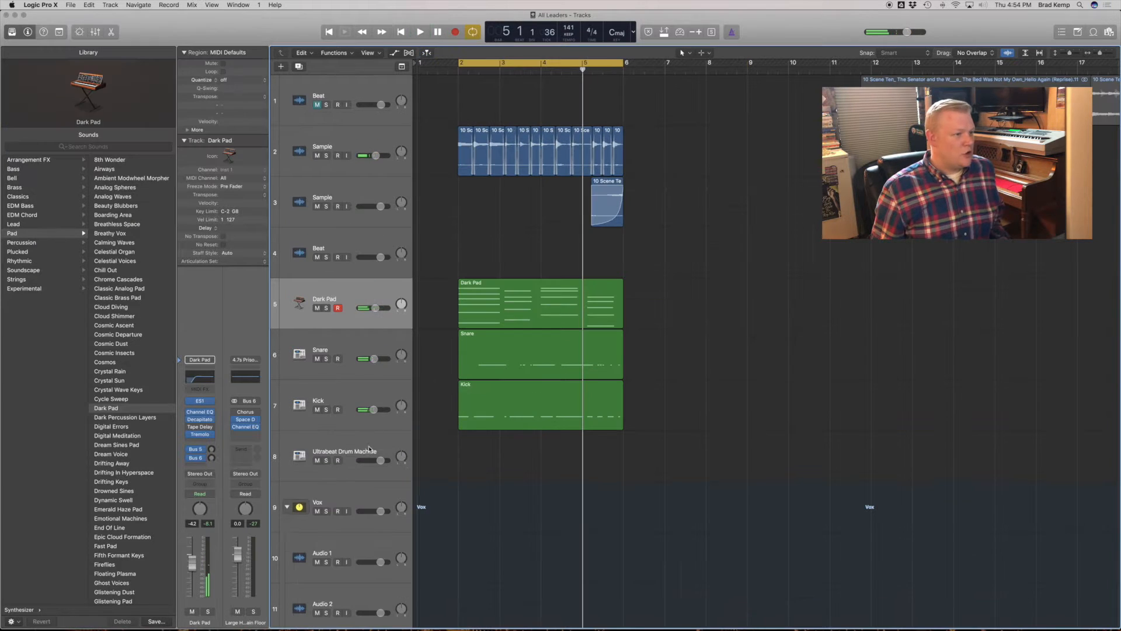
# - Duplicate the empty Ultrabeat drum machine track twice and rename the one below Kick as HH
pyautogui.click(368, 450)
pyautogui.press('super+d')
pyautogui.press('super+d')
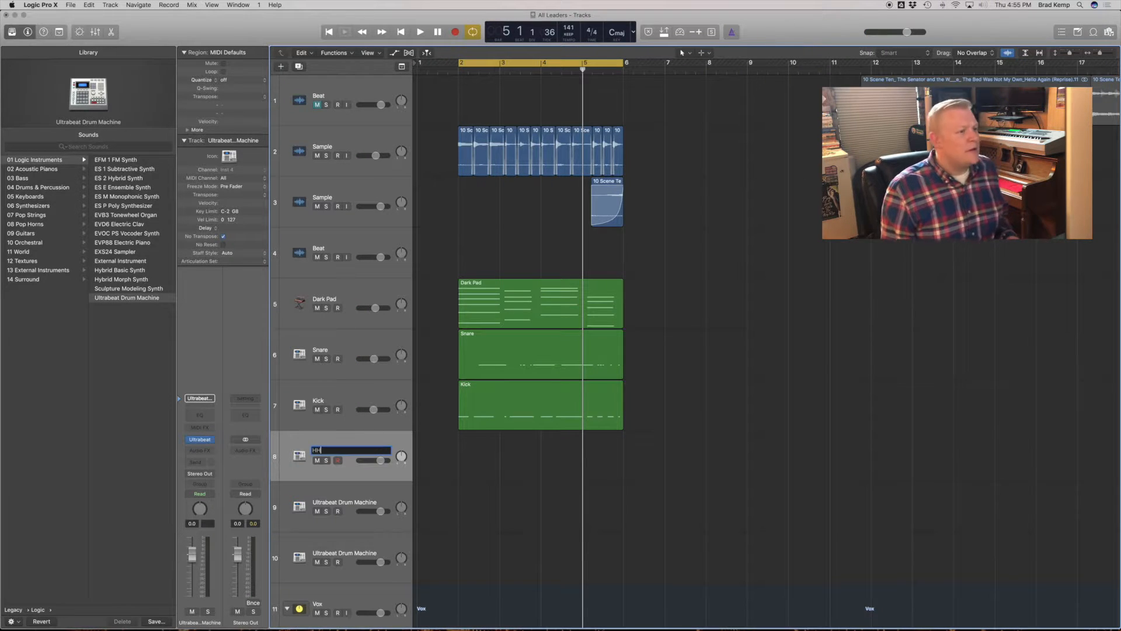
pyautogui.press('Return')
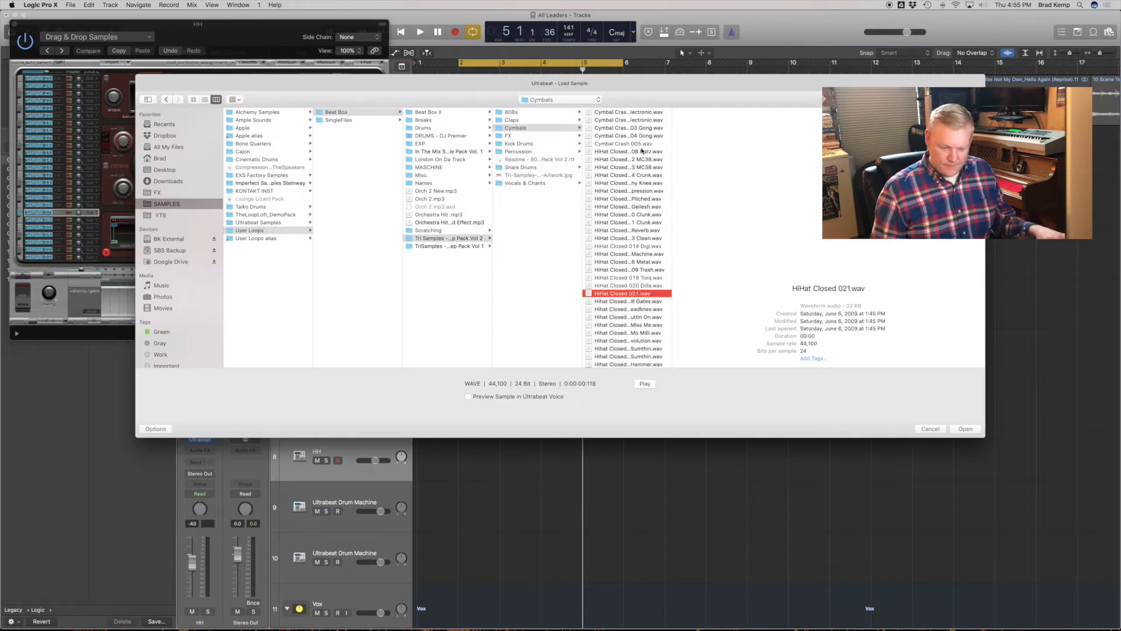
# - Load Hihat Closed 023 Headlines.wav into Ultrabeat on the HH track
pyautogui.press('Down')
pyautogui.press('Down')
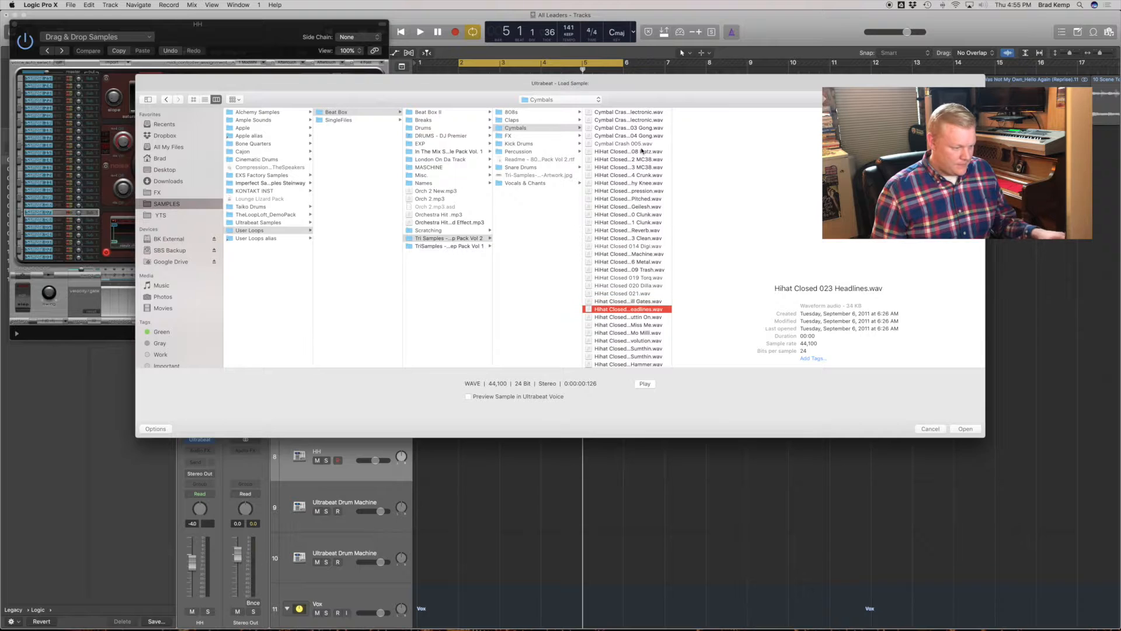
pyautogui.press('Return')
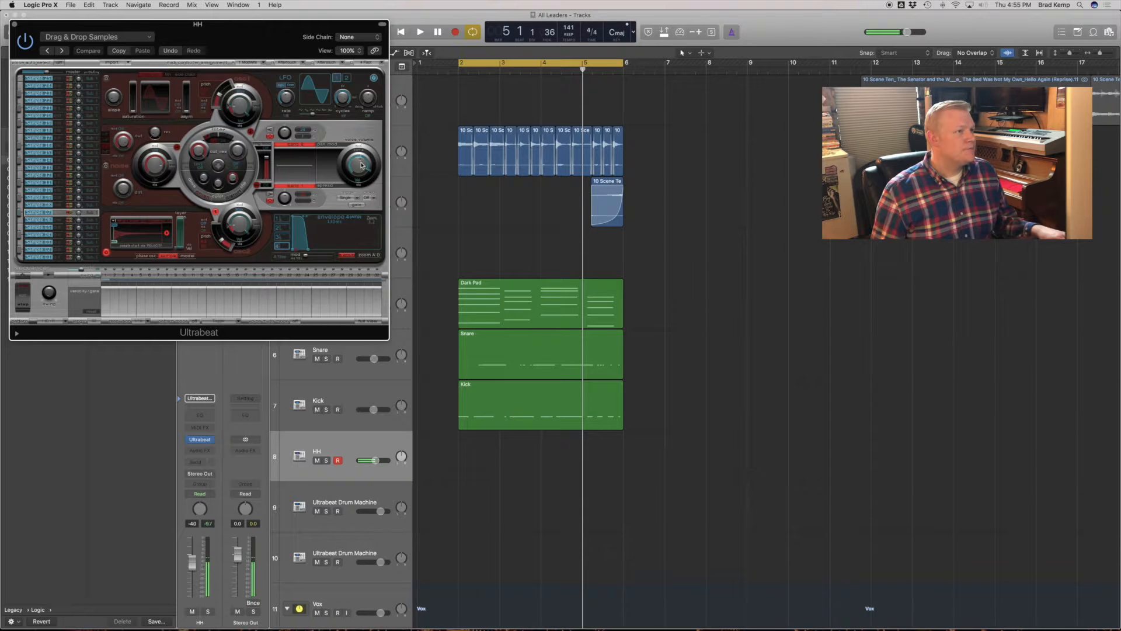
# - Play the loop and capture the performed hi-hat part as a four-bar region on the HH track
pyautogui.press('space')
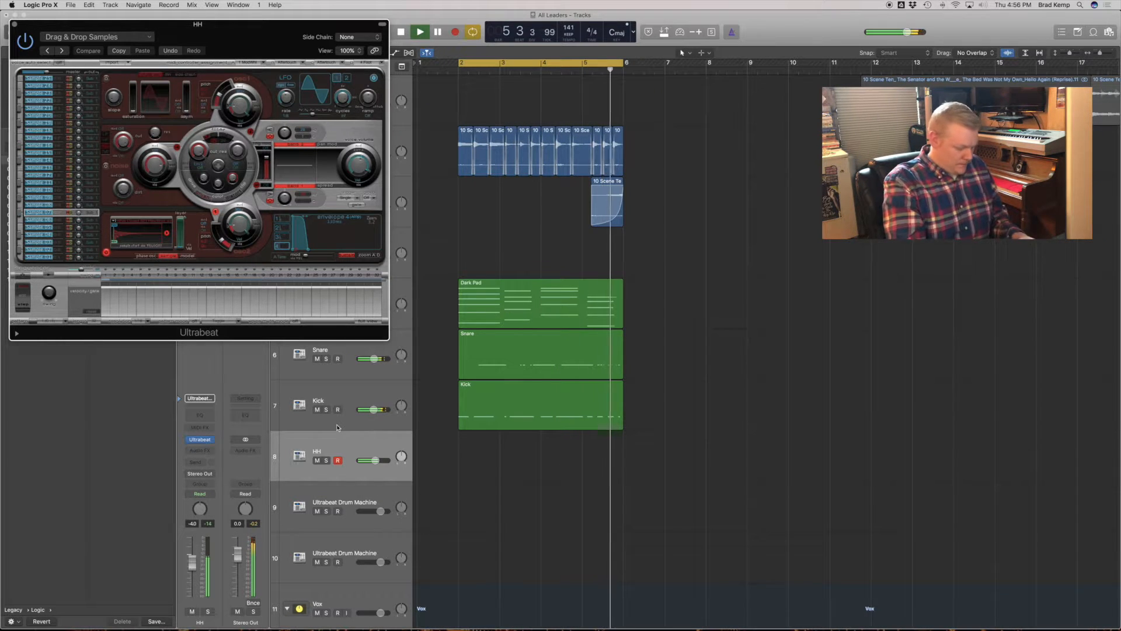
pyautogui.hotkey('shift', 'r')
pyautogui.click(484, 475)
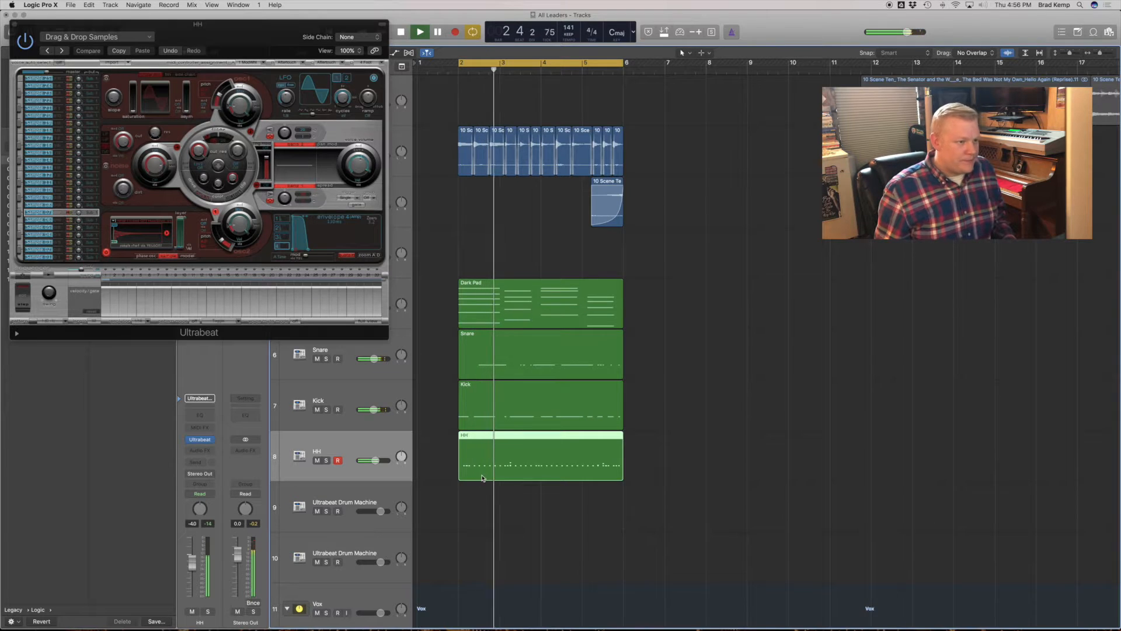
# - Copy the sample, pad, snare, kick and hi-hat regions directly after the originals so the beat spans eight bars
pyautogui.click(686, 435)
pyautogui.press('super+Up')
pyautogui.press('super+Up')
pyautogui.moveTo(706, 498); pyautogui.dragTo(445, 101)
pyautogui.moveTo(517, 248); pyautogui.dragTo(680, 232)
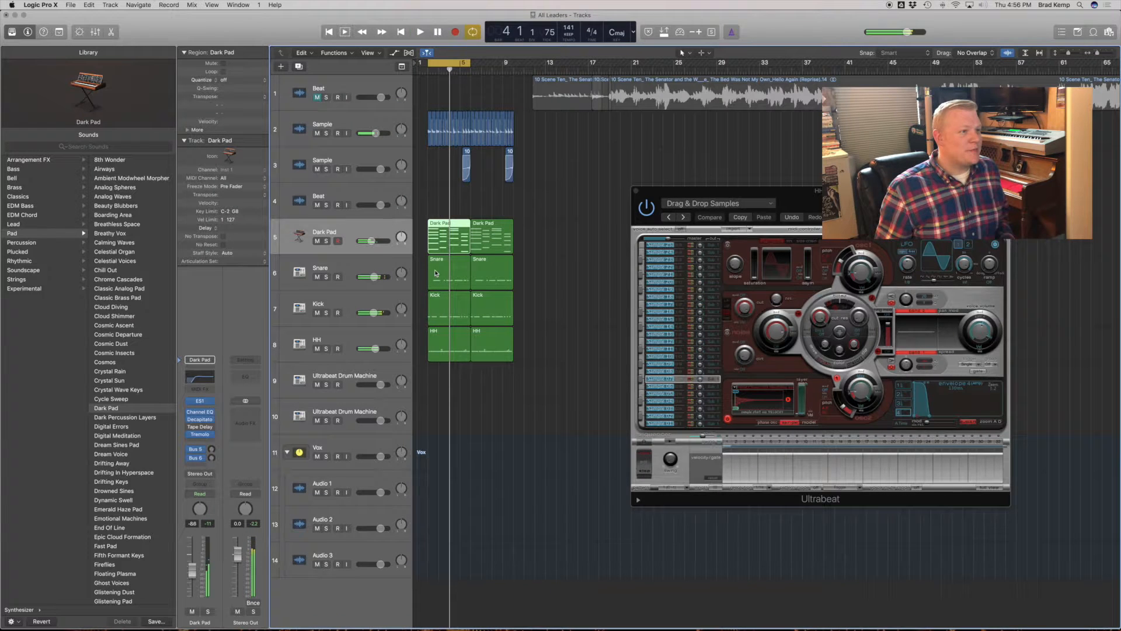
# - Play the loop and load the Warm Synth String preset from Synth Strings into the Dark Pad track's ES1
pyautogui.click(200, 401)
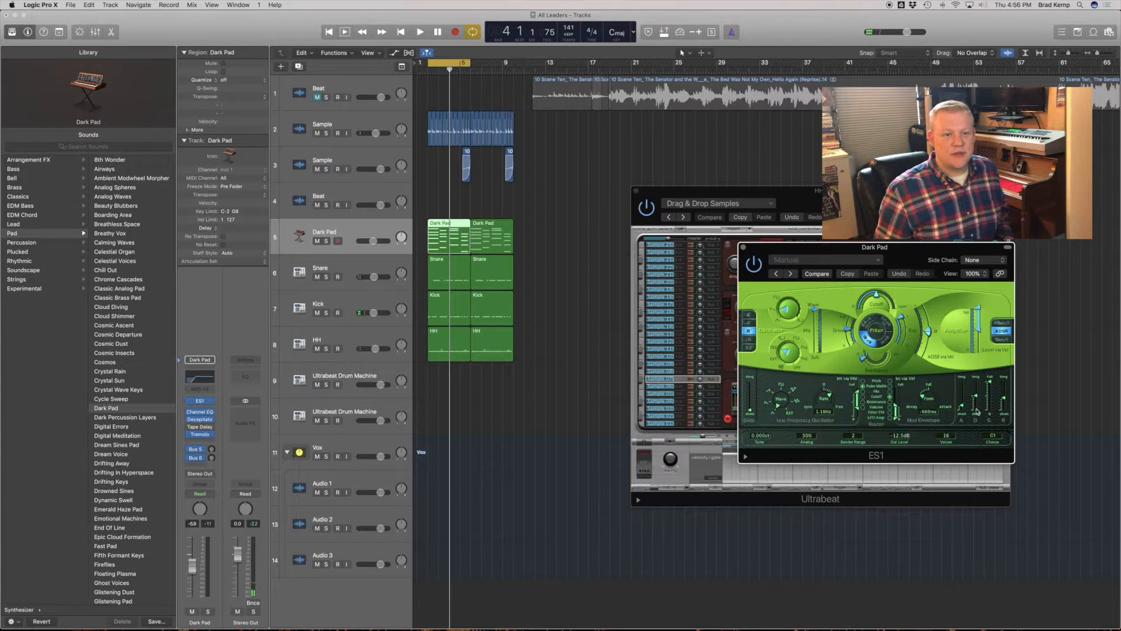
pyautogui.click(749, 336)
pyautogui.press('space')
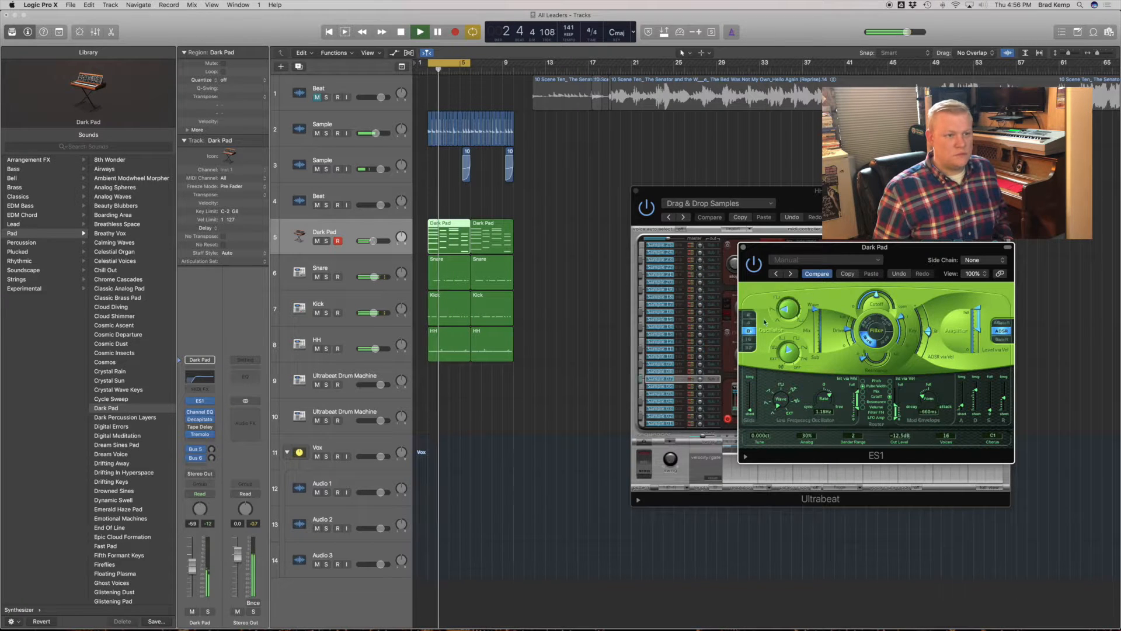
pyautogui.click(825, 260)
pyautogui.moveTo(906, 456)
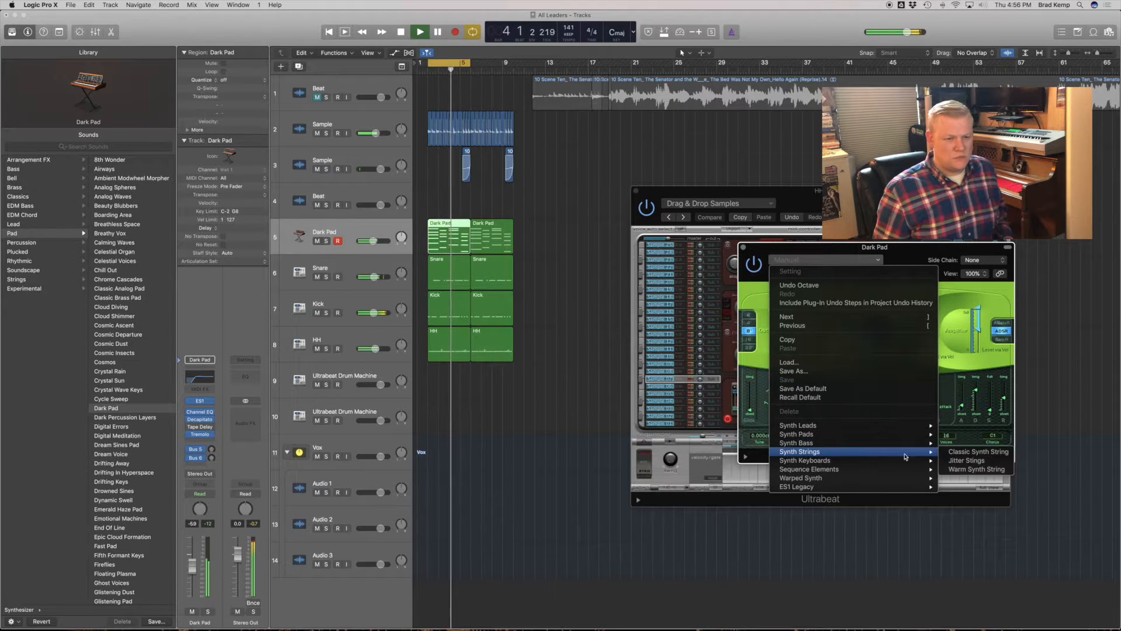
pyautogui.click(992, 470)
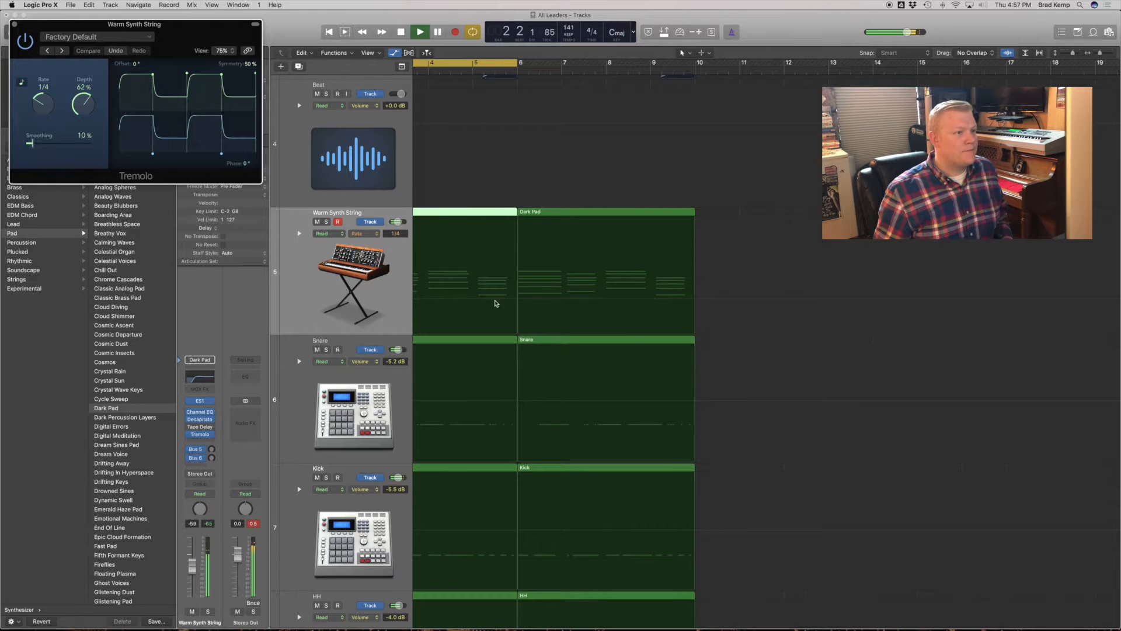
# - Automate the Warm Synth String track's Tremolo rate, raising bars 8 to 10 to 1/8t and adjusting bars 4 to 6, and extend the cycle to bar 10
pyautogui.hscroll(-4, 491, 290)
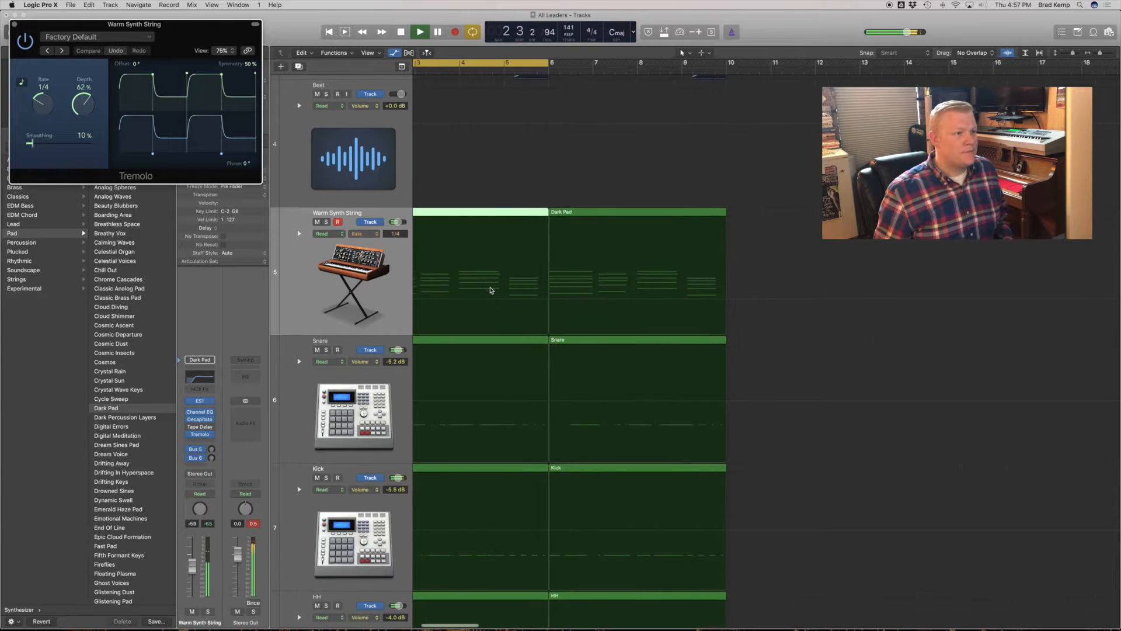
pyautogui.click(521, 301)
pyautogui.click(521, 301)
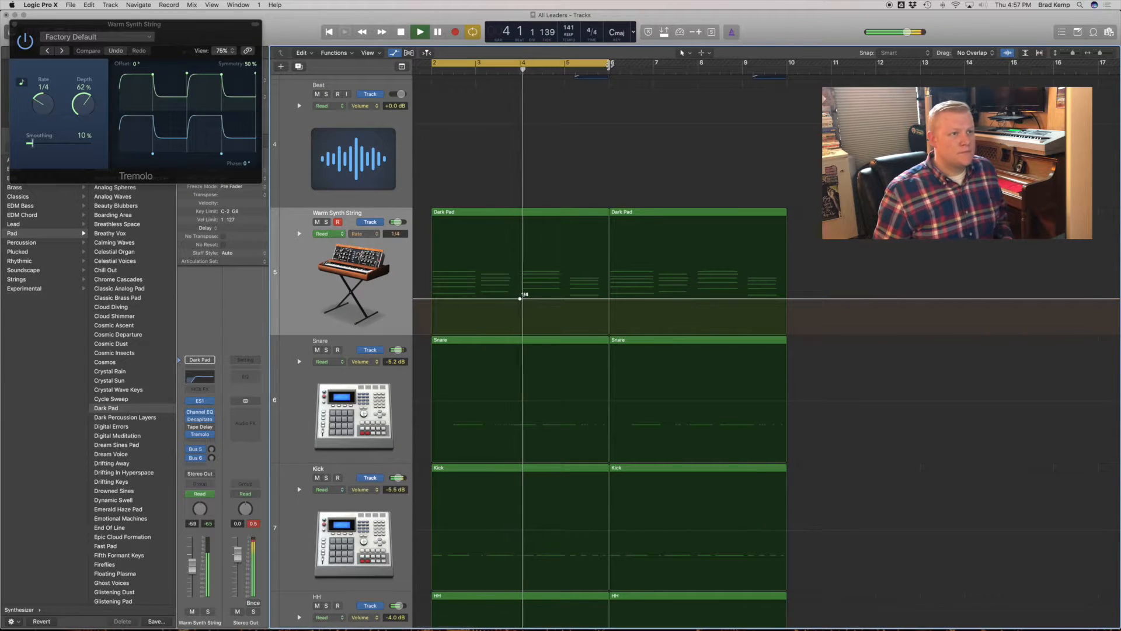
pyautogui.moveTo(609, 63); pyautogui.dragTo(815, 64)
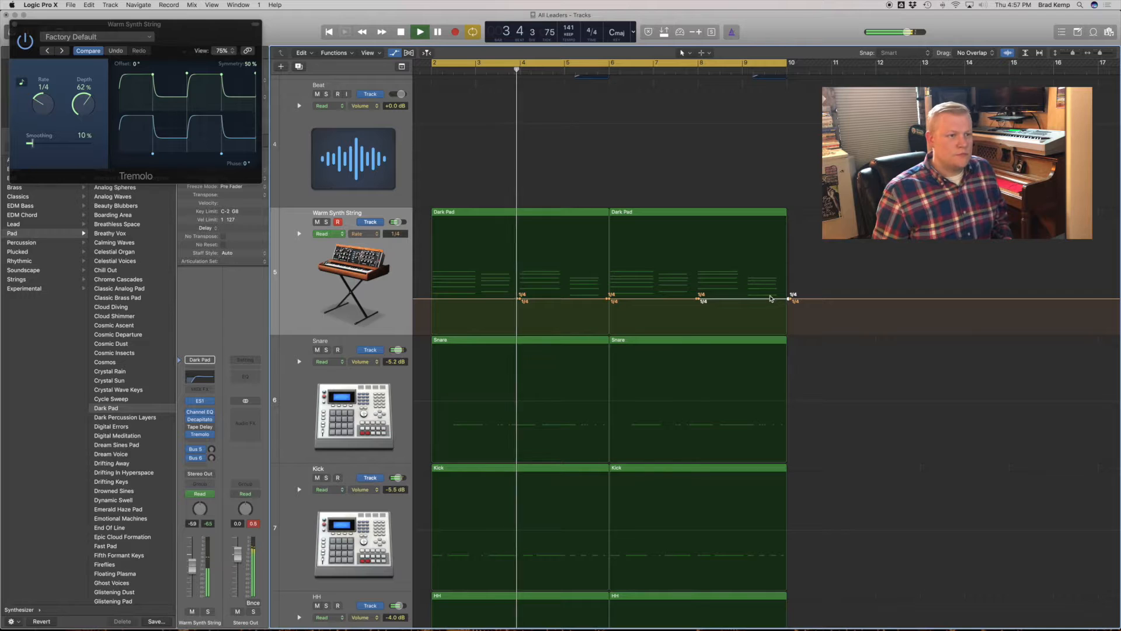
pyautogui.moveTo(770, 299); pyautogui.dragTo(770, 291)
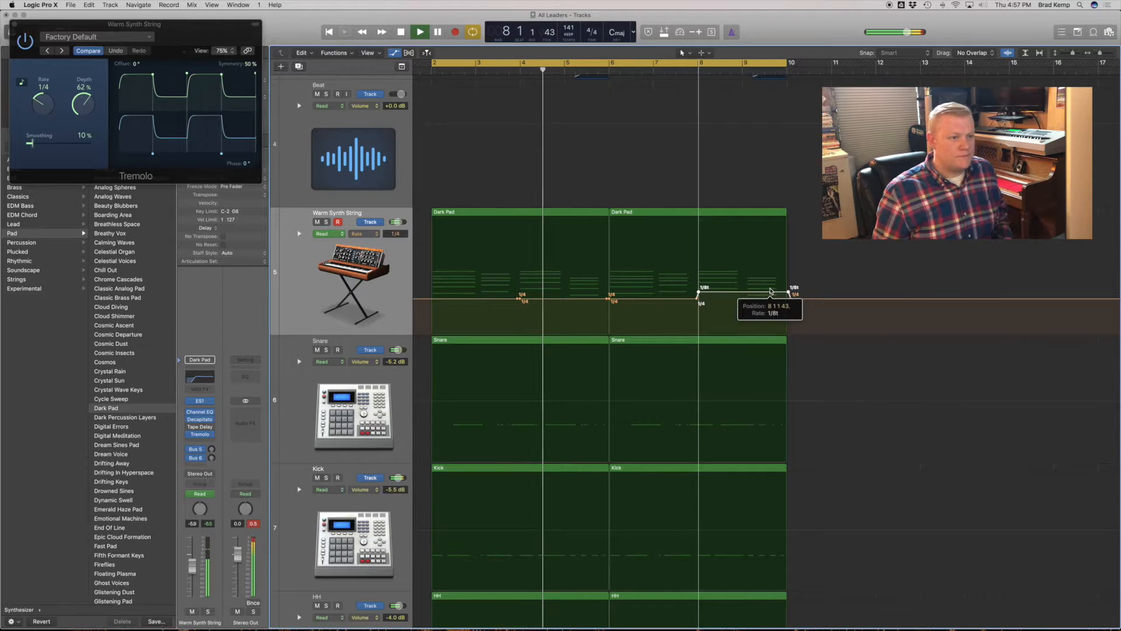
pyautogui.moveTo(593, 290); pyautogui.dragTo(594, 294)
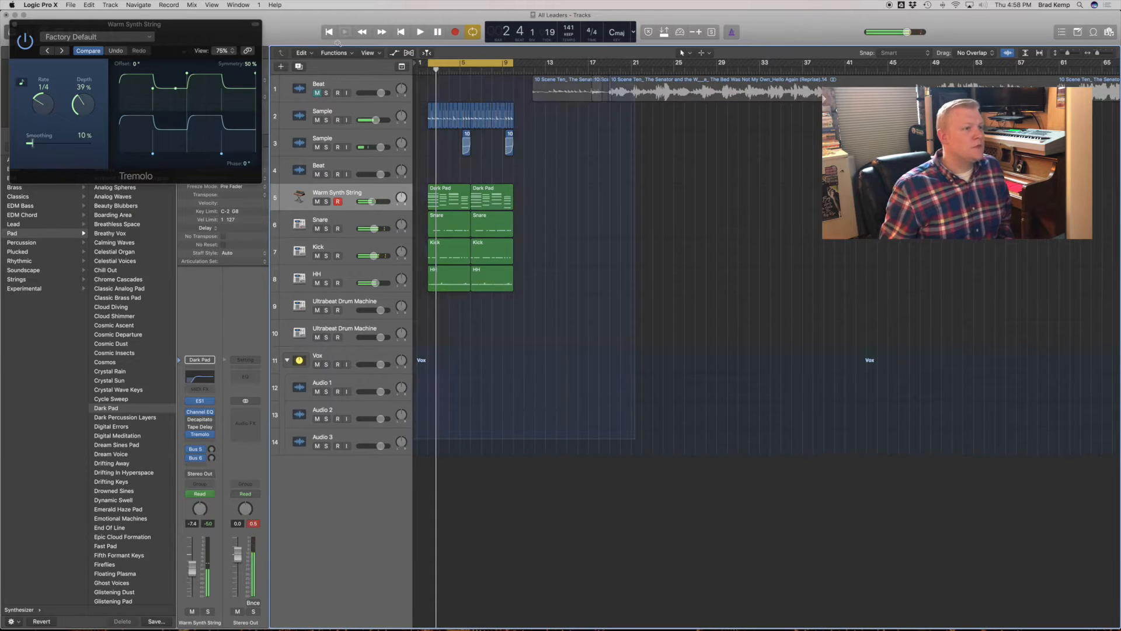
# - Name the Ultrabeat track below HH as Clap and load Clap 029 Clear.wav into it
pyautogui.moveTo(338, 43); pyautogui.dragTo(337, 43)
pyautogui.click(360, 368)
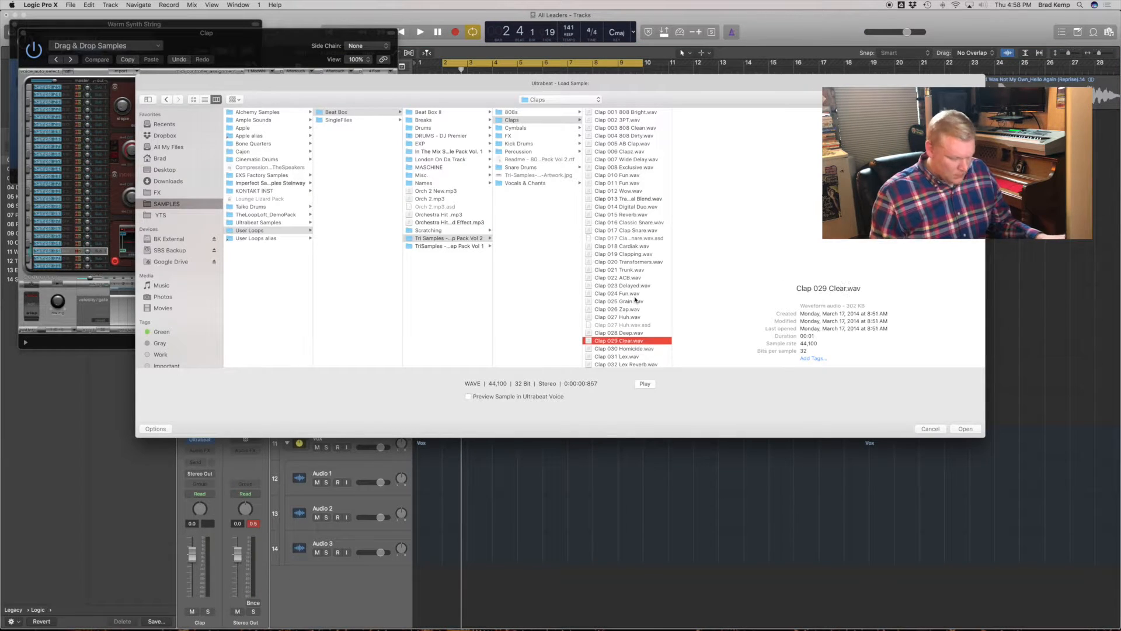
pyautogui.press('Return')
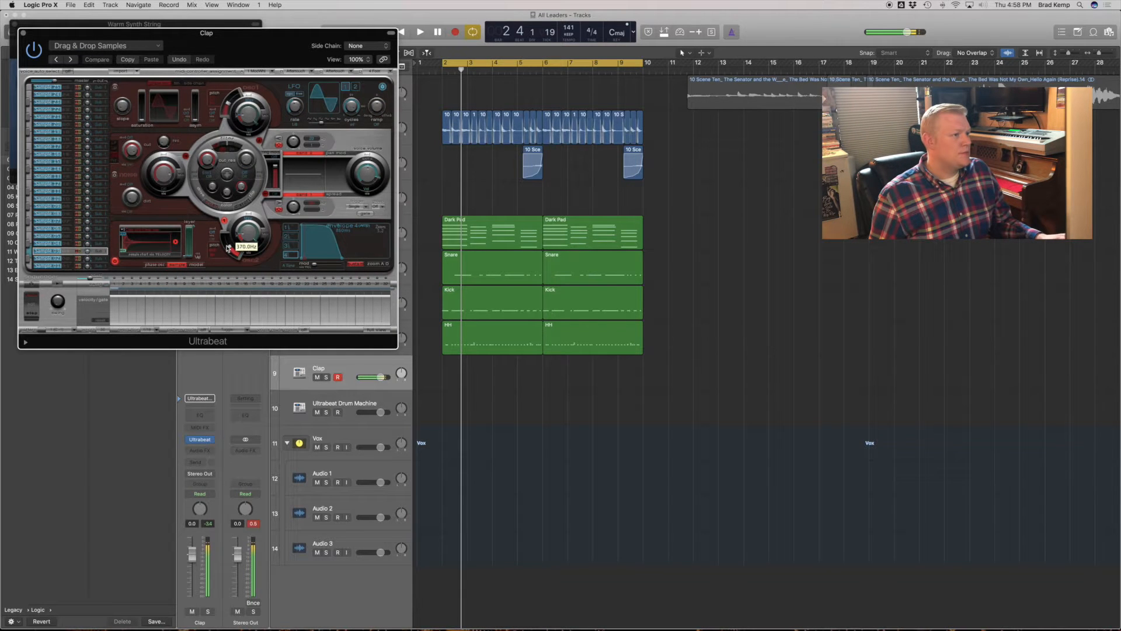
# - Record a clap part across the eight-bar loop and move its short bar 9 note onto beat 2 in the Piano Roll
pyautogui.press('space')
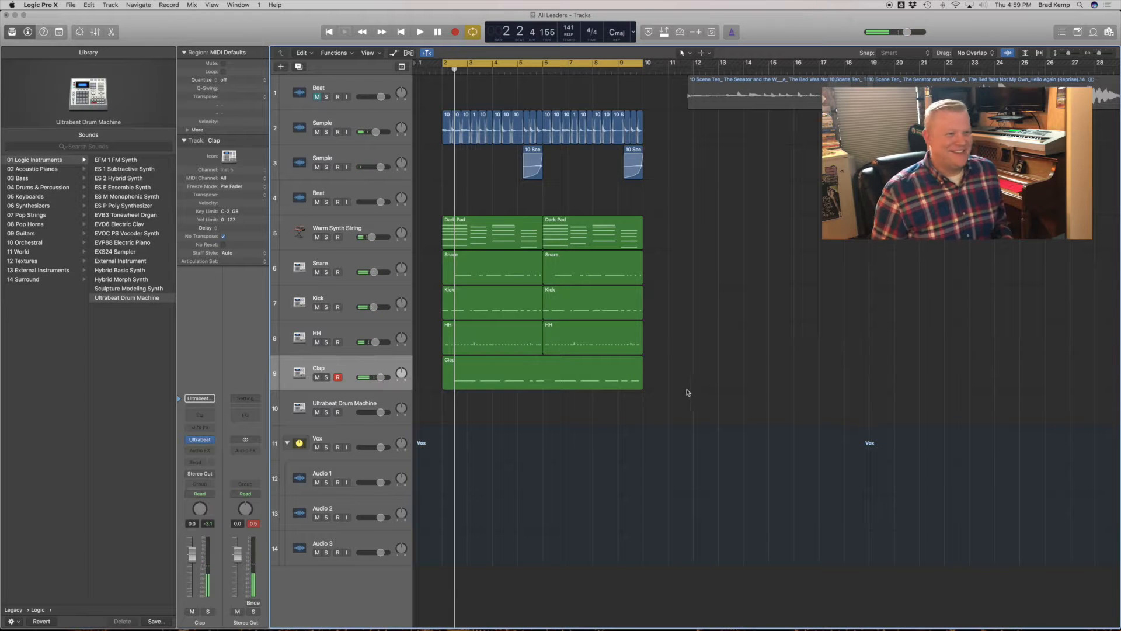
pyautogui.click(567, 382)
pyautogui.press('p')
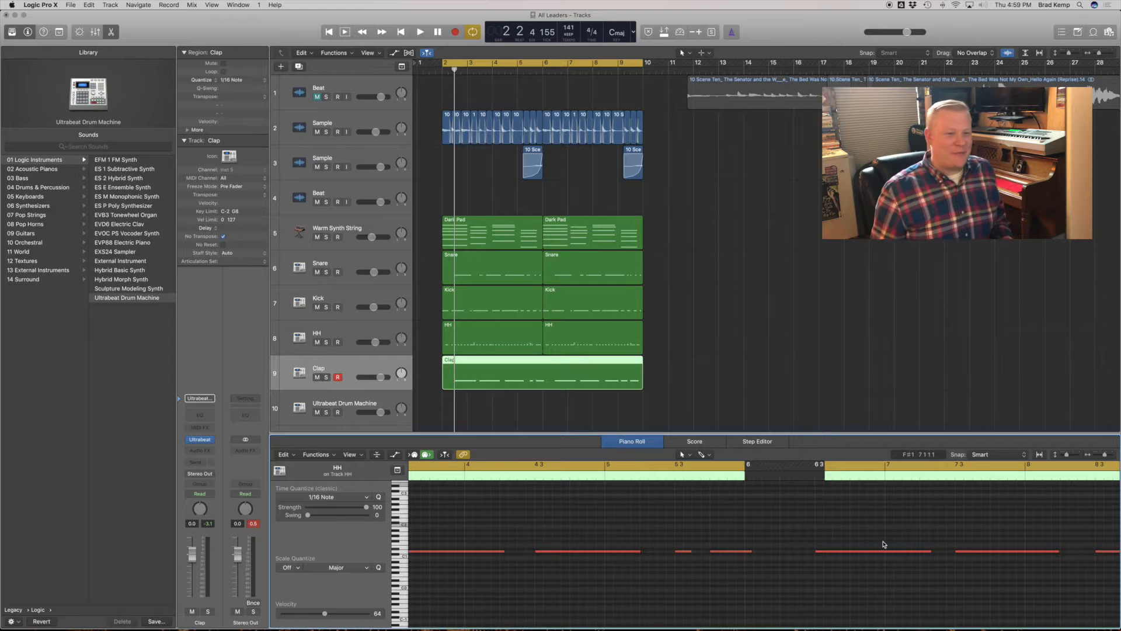
pyautogui.hscroll(5, 884, 544)
pyautogui.moveTo(881, 553); pyautogui.dragTo(898, 552)
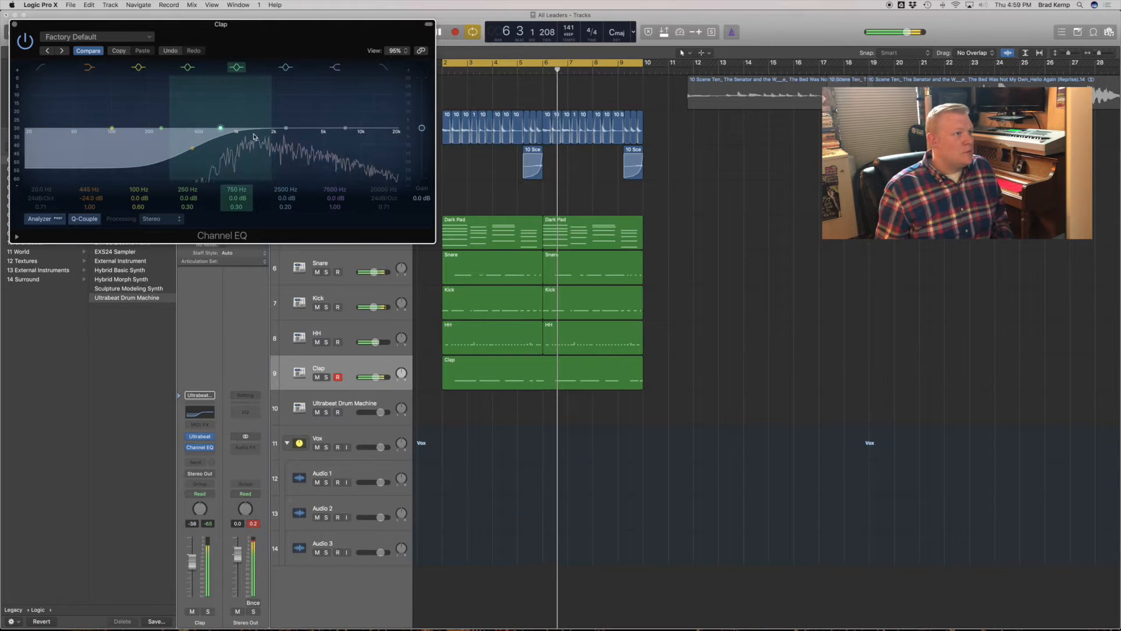
# - Boost the Clap track's Channel EQ by 1.5 dB at 1020 Hz, raise its 7500 Hz shelf and add Little Plate reverb
pyautogui.moveTo(286, 128); pyautogui.dragTo(233, 129)
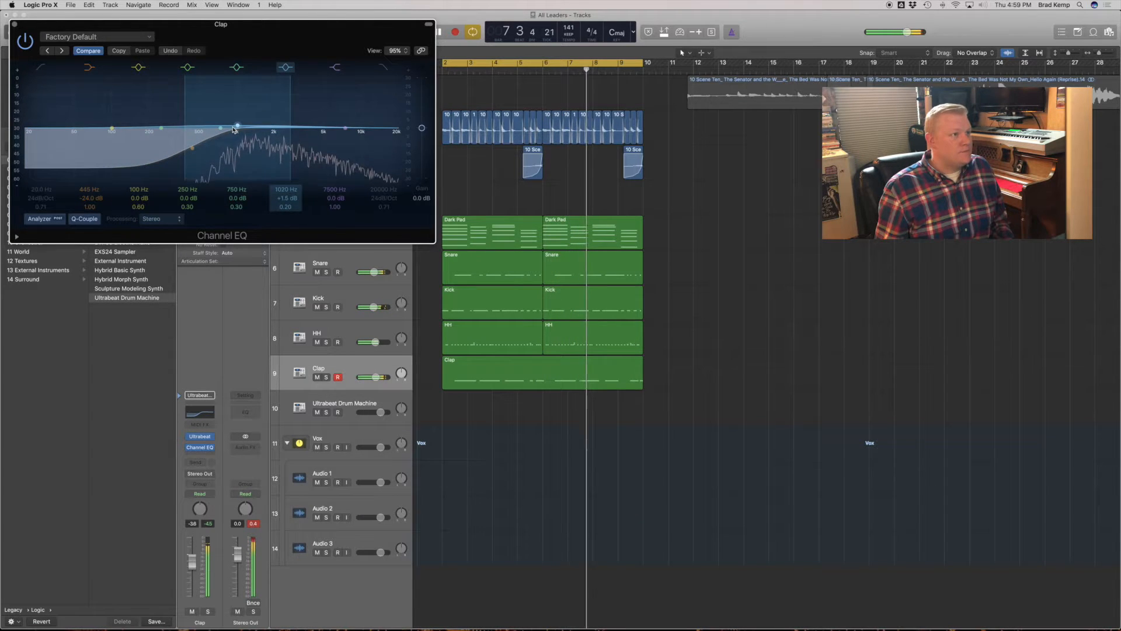
pyautogui.moveTo(345, 129); pyautogui.dragTo(347, 123)
pyautogui.moveTo(199, 25); pyautogui.dragTo(231, 72)
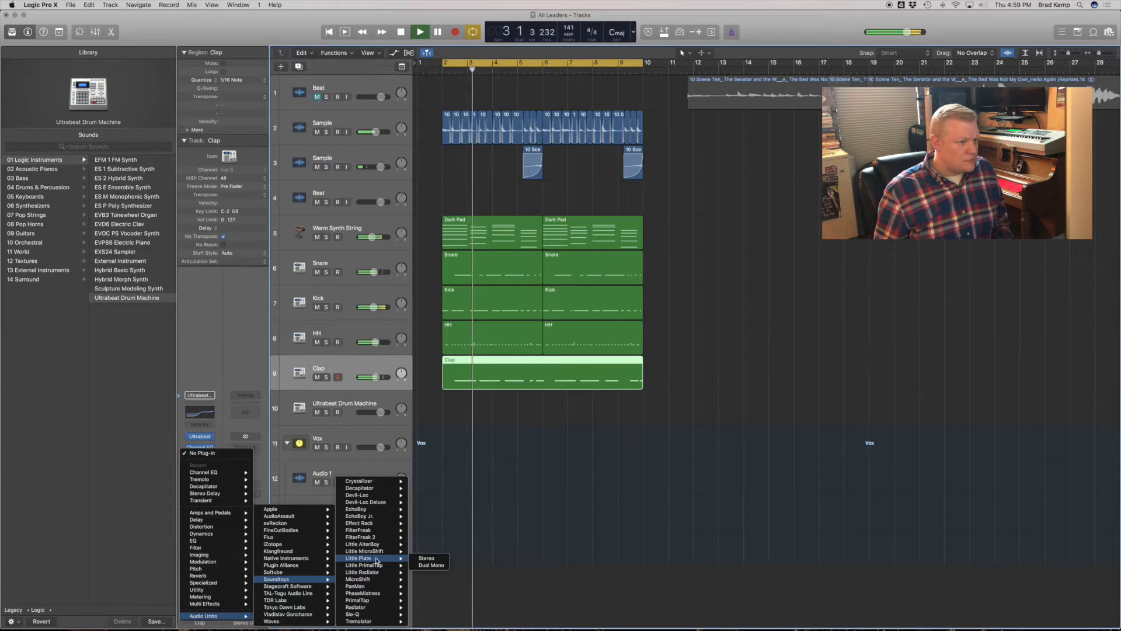
pyautogui.click(376, 558)
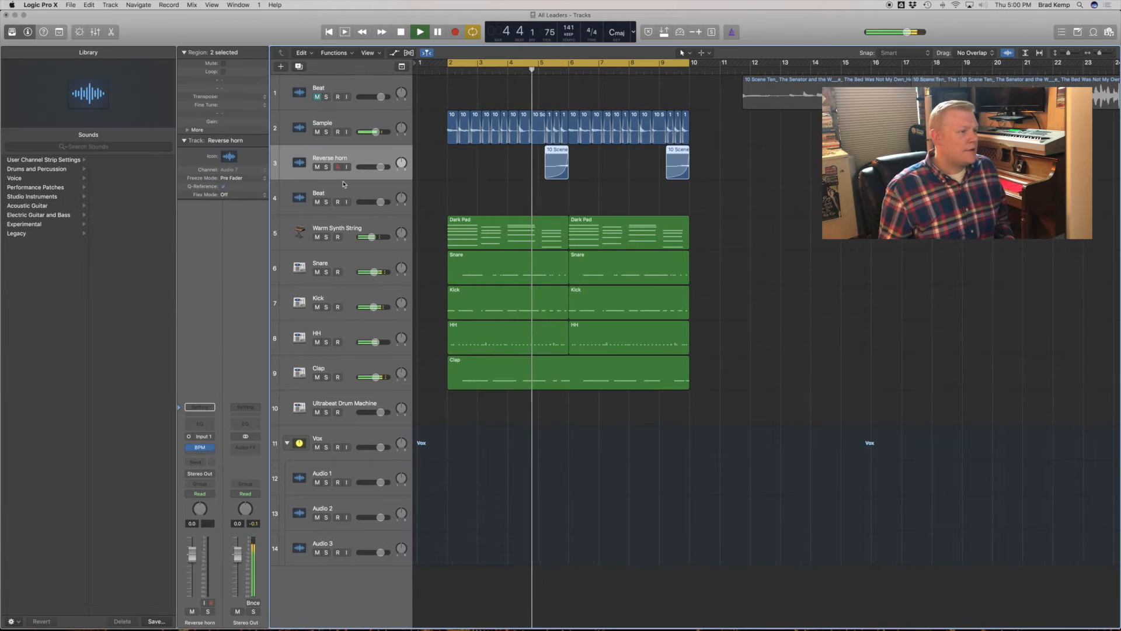
# - Replace Reverse horn's BPM Counter with a +13.5 dB Gain and add Channel EQ with -24 dB at 215 Hz and +6 dB at 2300 Hz
pyautogui.click(211, 447)
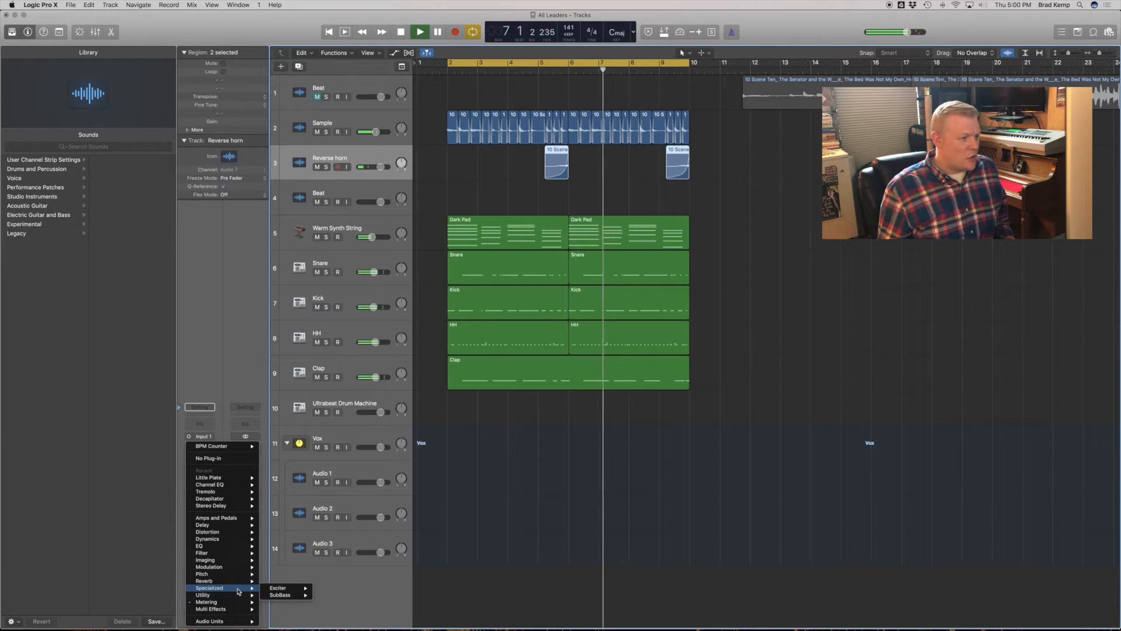
pyautogui.moveTo(244, 603)
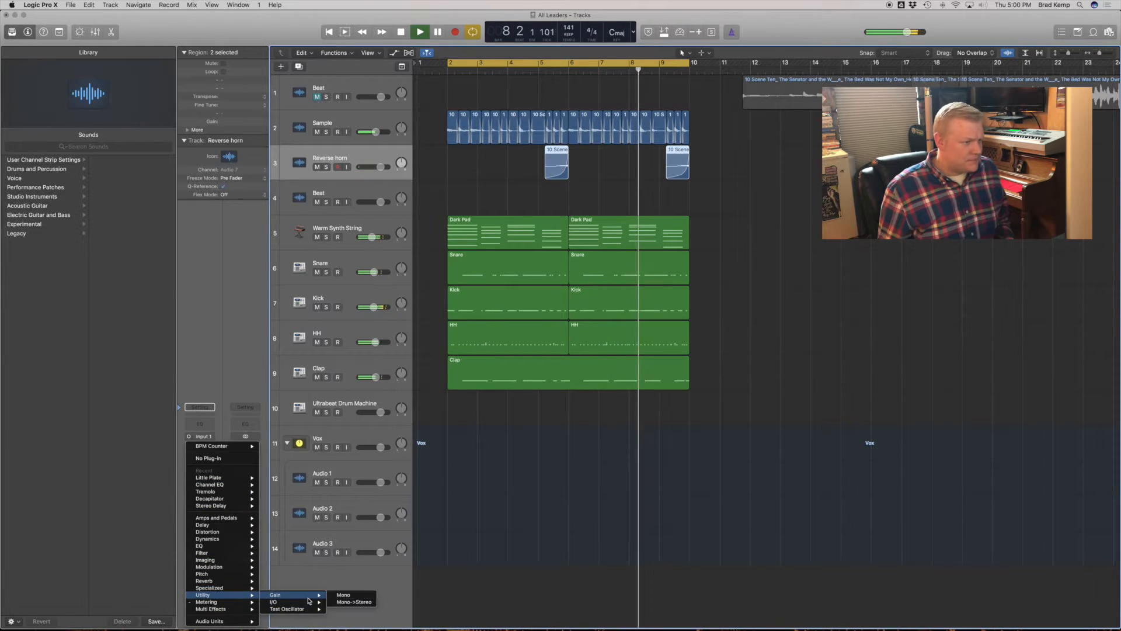
pyautogui.click(322, 593)
pyautogui.moveTo(47, 101); pyautogui.dragTo(46, 85)
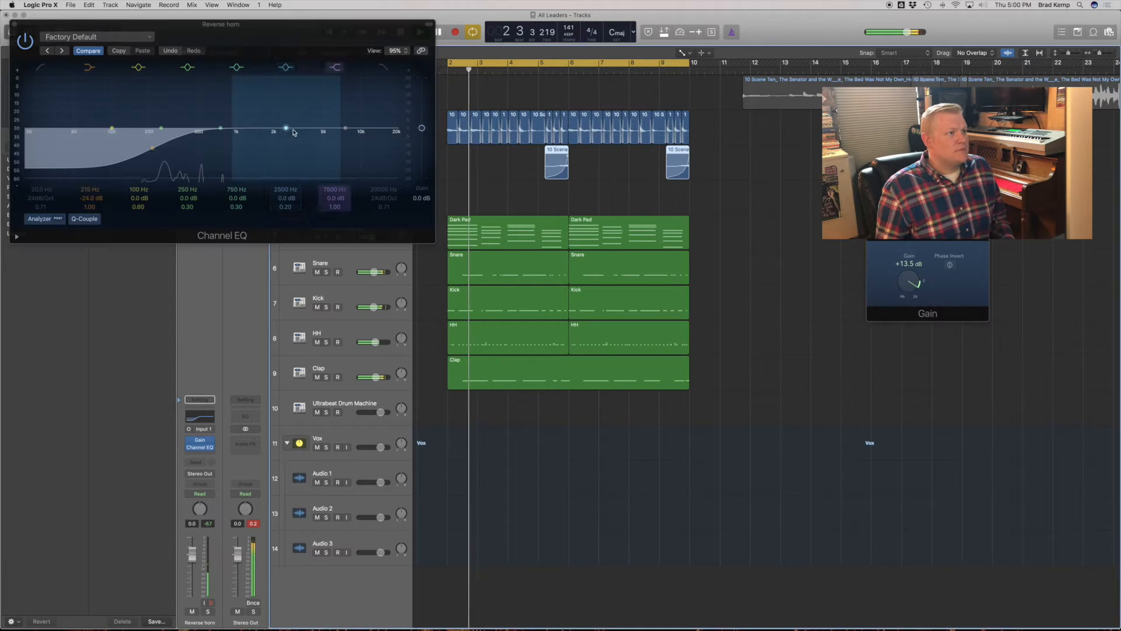
pyautogui.moveTo(285, 128); pyautogui.dragTo(286, 115)
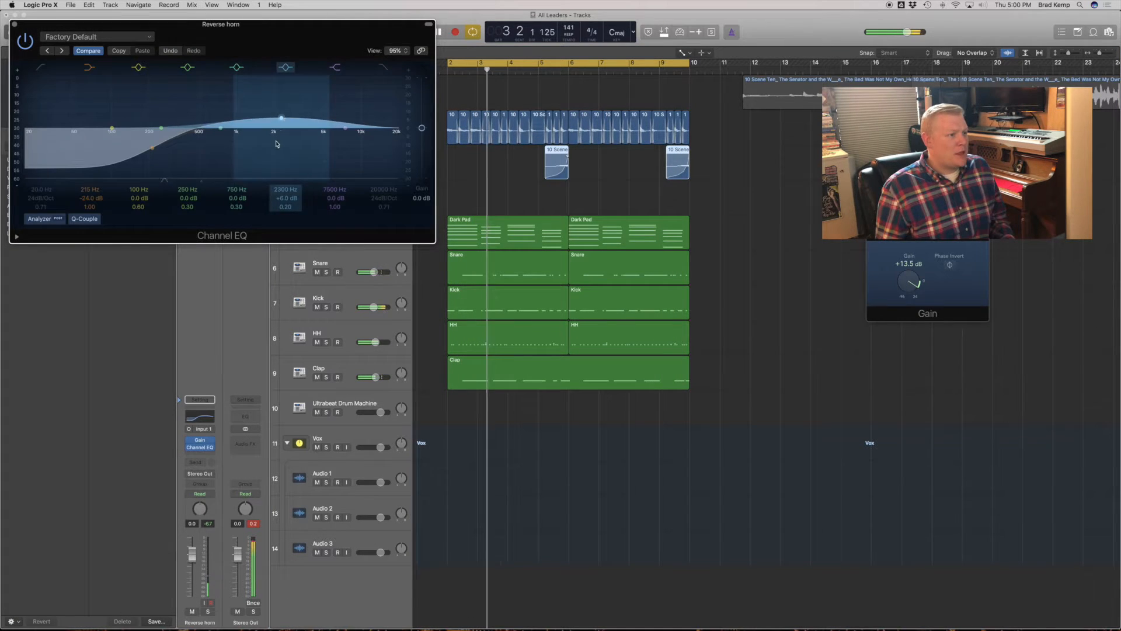
# - Insert a mono-to-stereo Tremolo on the Reverse horn track with the rate at 1/16 and smoothing at 0%
pyautogui.click(204, 454)
pyautogui.moveTo(234, 493)
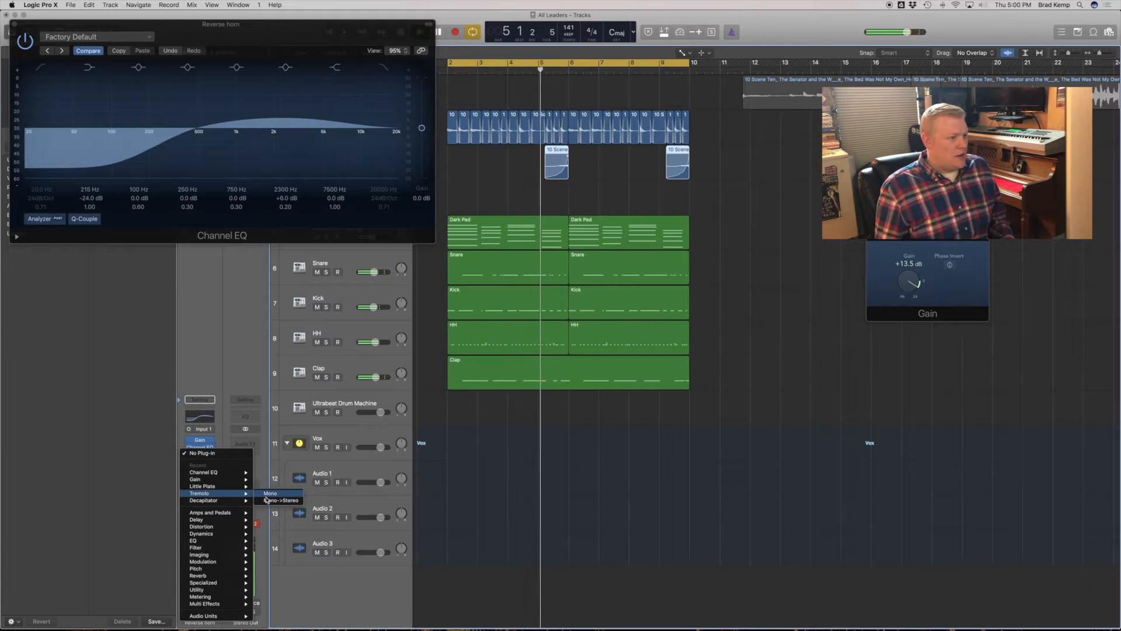
pyautogui.click(274, 500)
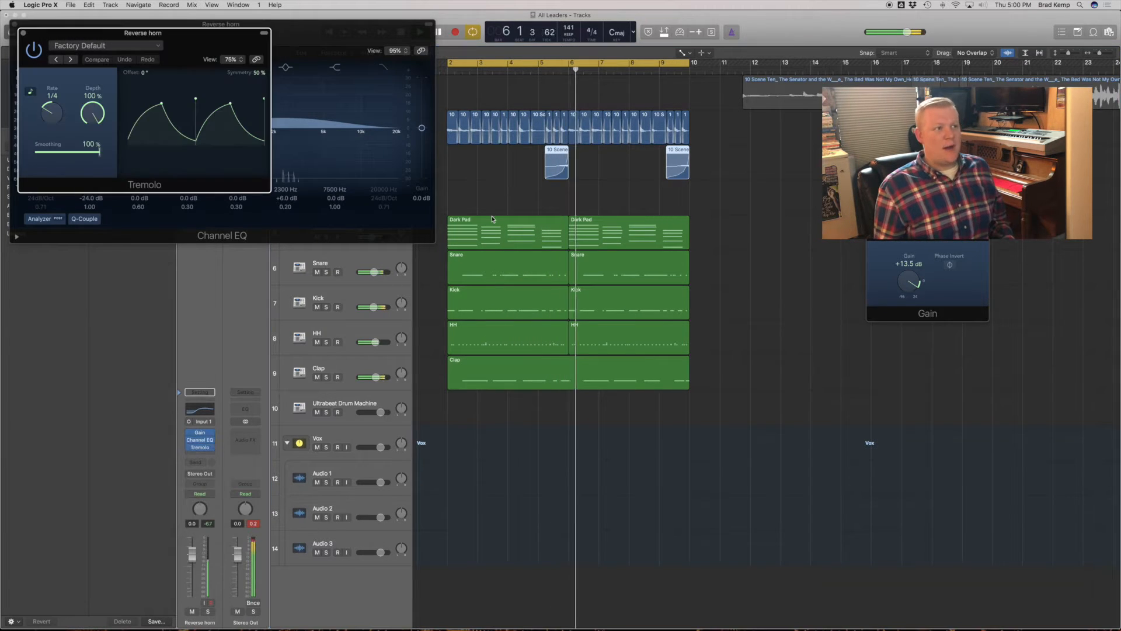
pyautogui.moveTo(51, 112); pyautogui.dragTo(50, 106)
pyautogui.moveTo(99, 156); pyautogui.dragTo(2, 146)
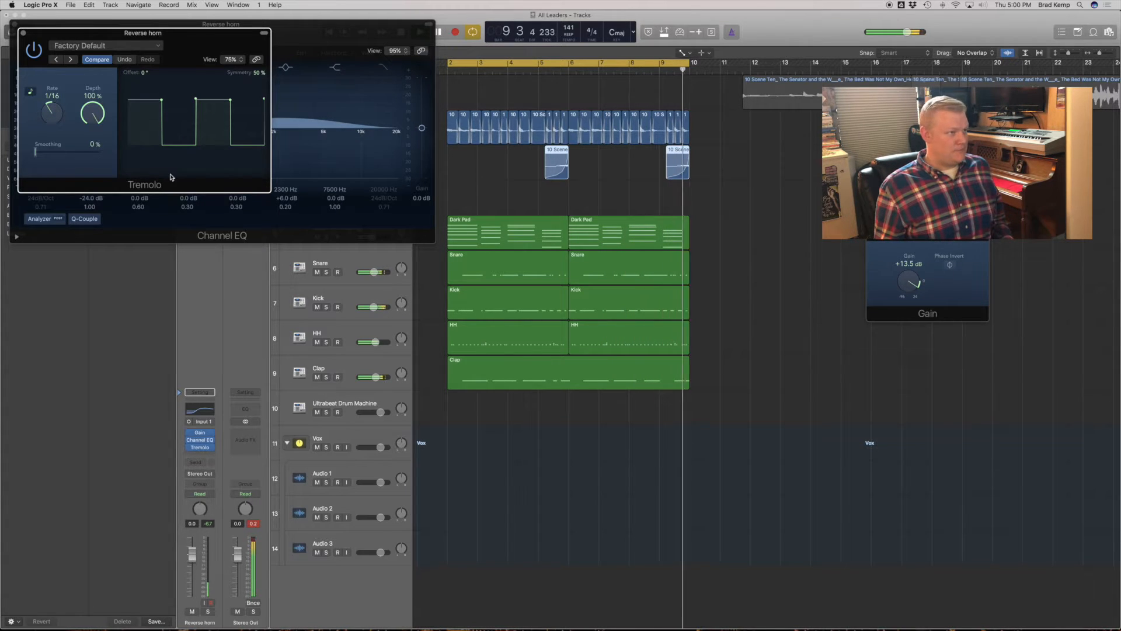
pyautogui.click(24, 33)
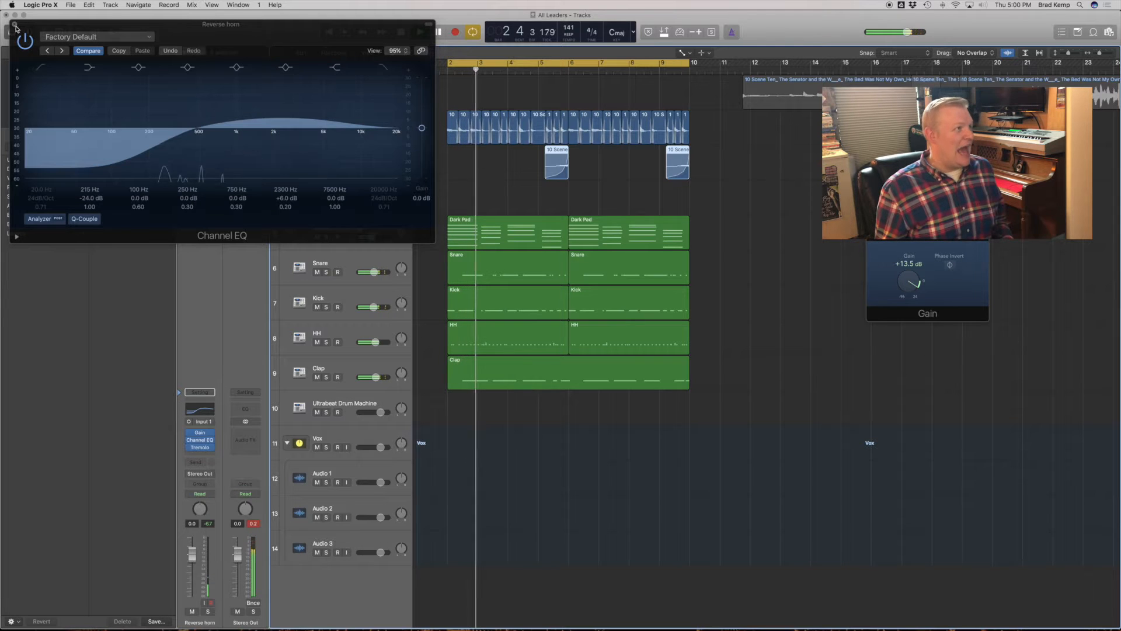
# - Insert Decapitator with the LoFiKit 1 preset before Reverse horn's Tremolo and fine-tune the track's Gain plug-in
pyautogui.click(14, 25)
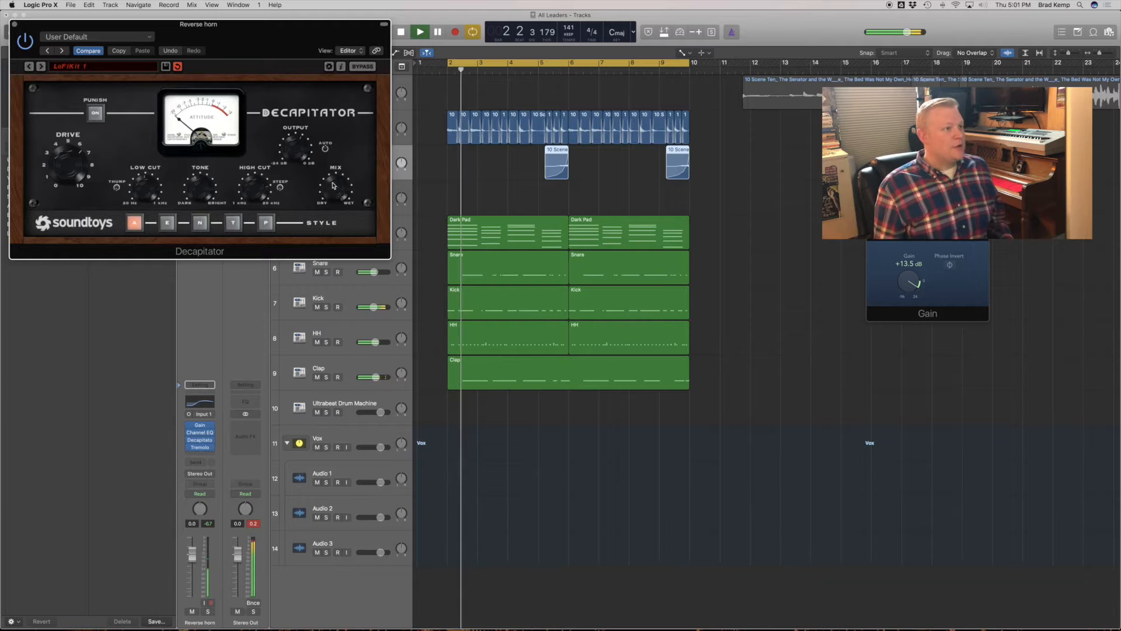
pyautogui.click(15, 25)
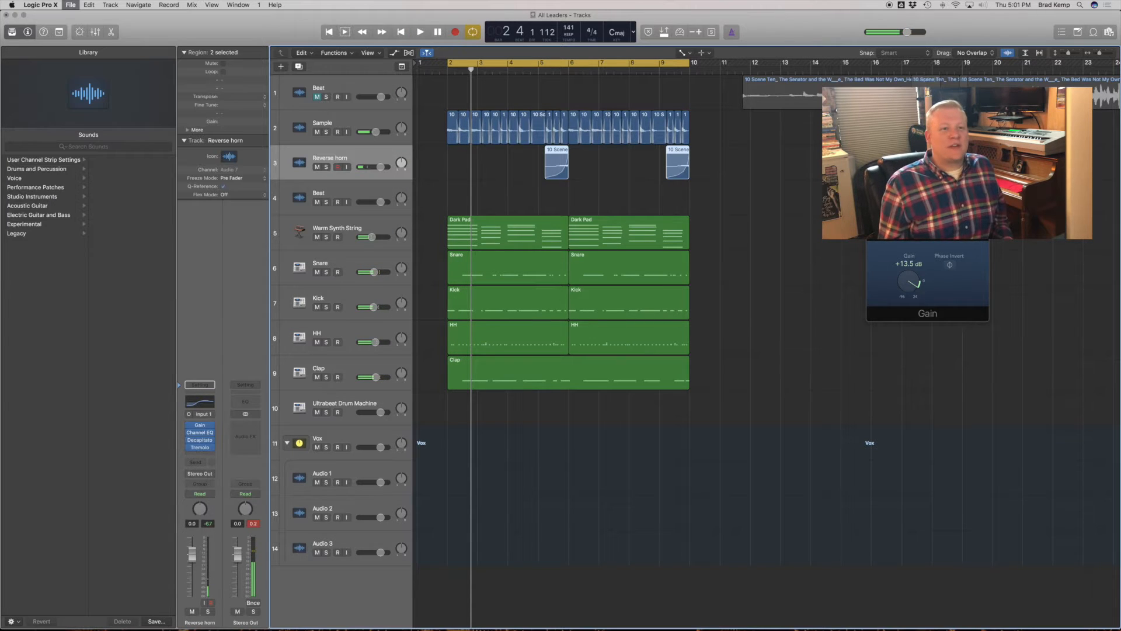
pyautogui.moveTo(908, 283); pyautogui.dragTo(907, 281)
pyautogui.click(871, 209)
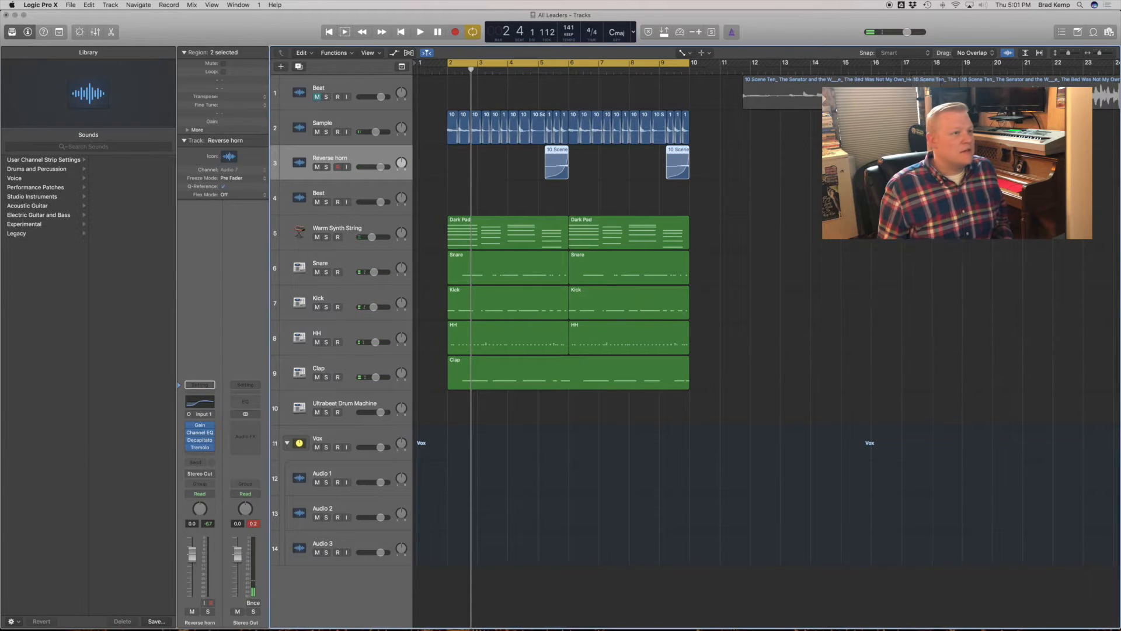
# - Play the loop and mute the Warm Synth String track
pyautogui.click(341, 224)
pyautogui.press('space')
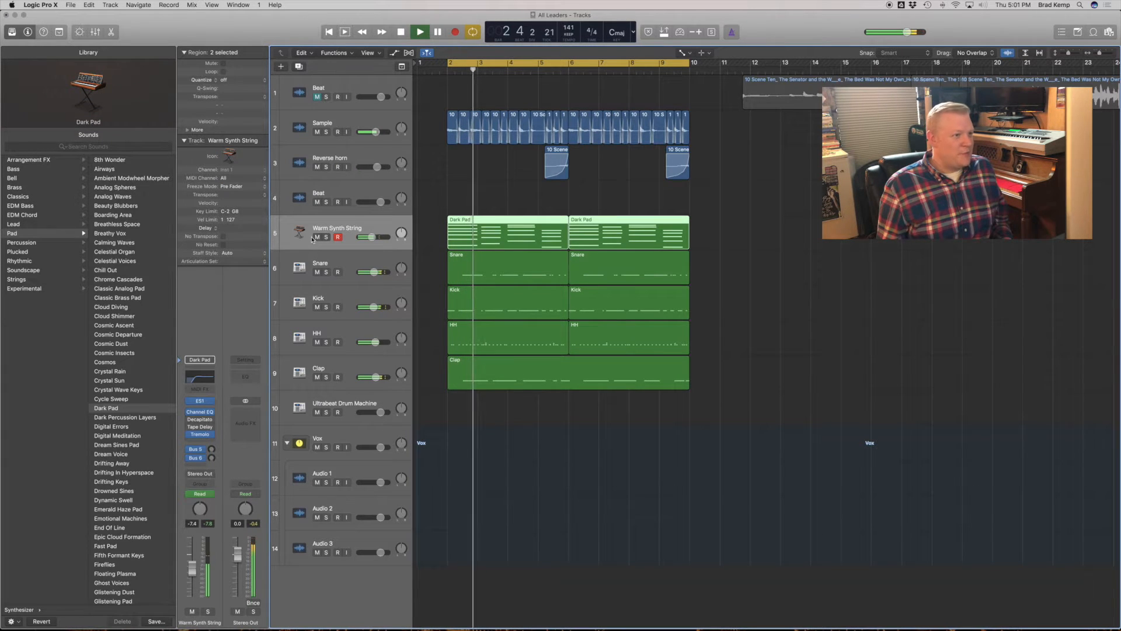
pyautogui.click(316, 237)
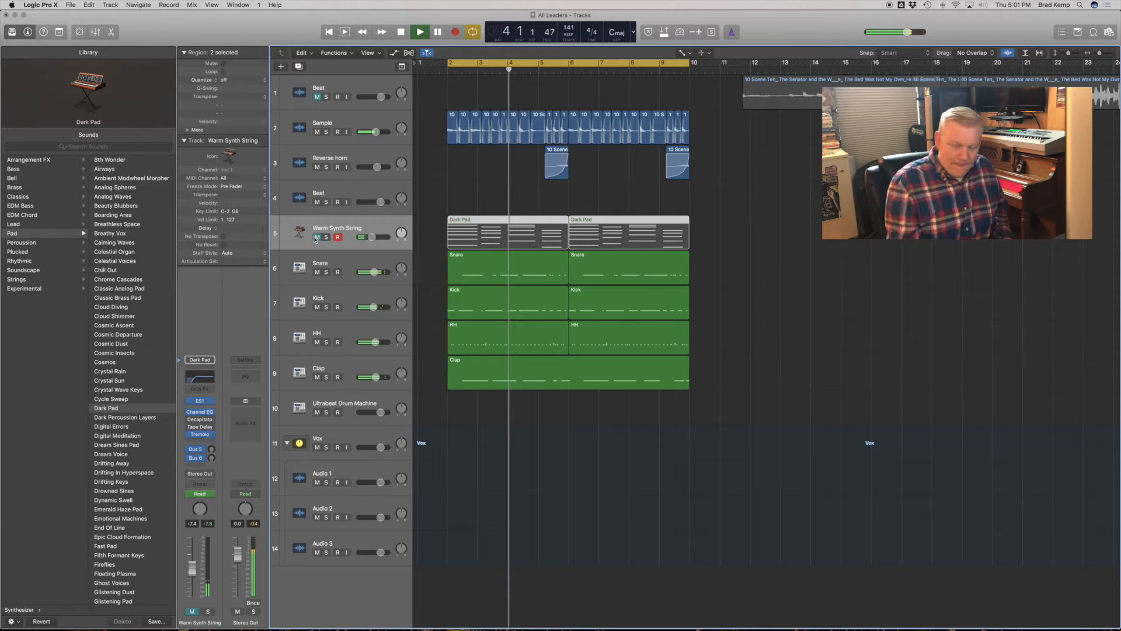
# - Duplicate the Sample track with its regions and insert SoundShifter Pitch on the copy, transposed up 12 semitones
pyautogui.click(354, 134)
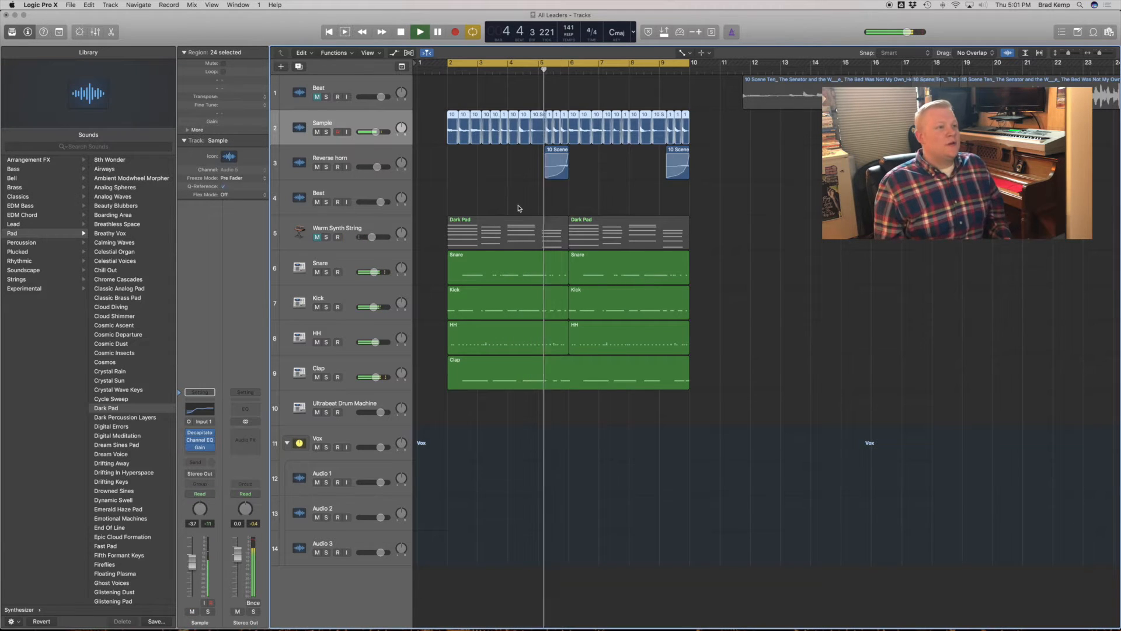
pyautogui.press('super+d')
pyautogui.moveTo(725, 133); pyautogui.dragTo(473, 130)
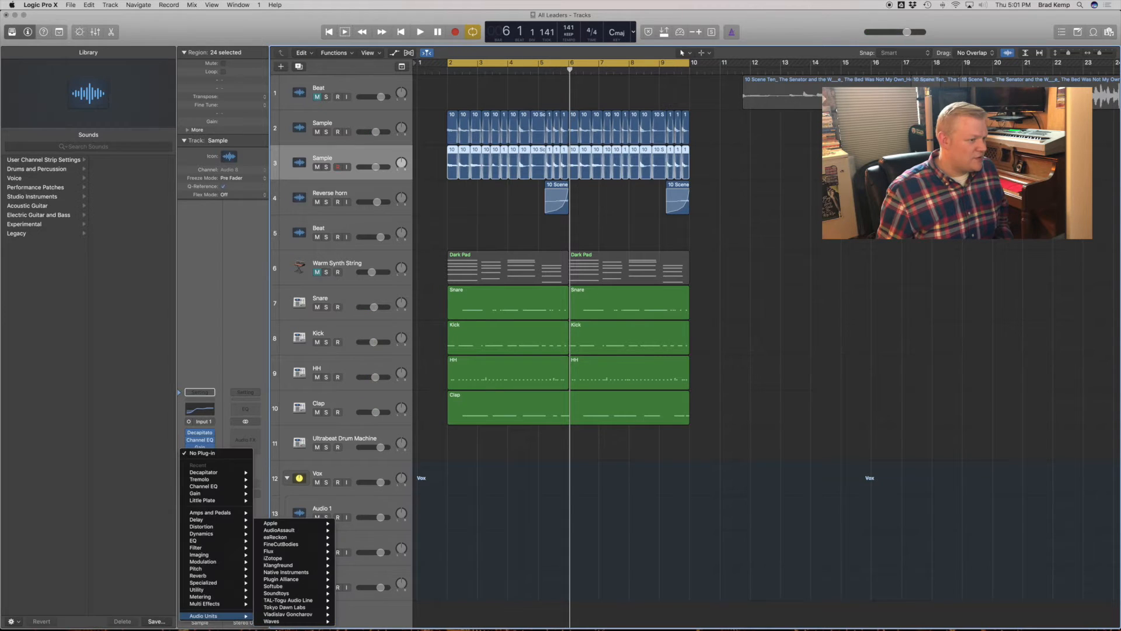
pyautogui.moveTo(289, 622)
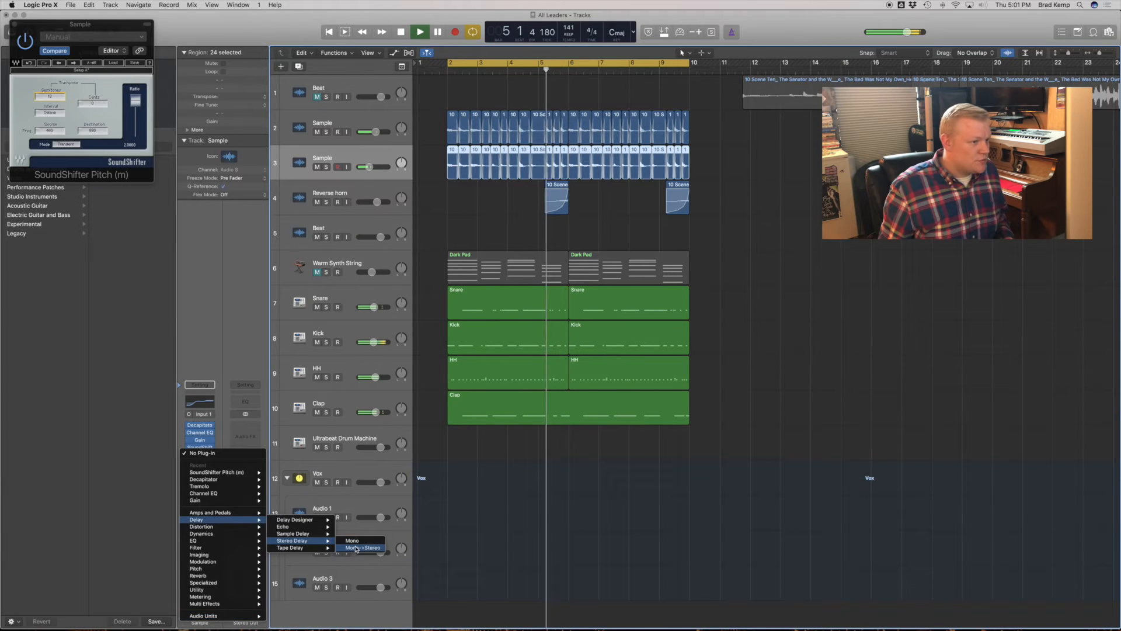
# - Add a Stereo Delay to the copied Sample track: 1/4 left, 1/8 dotted right, feedback 8% and 10%, output mix 42% and 60%
pyautogui.click(364, 547)
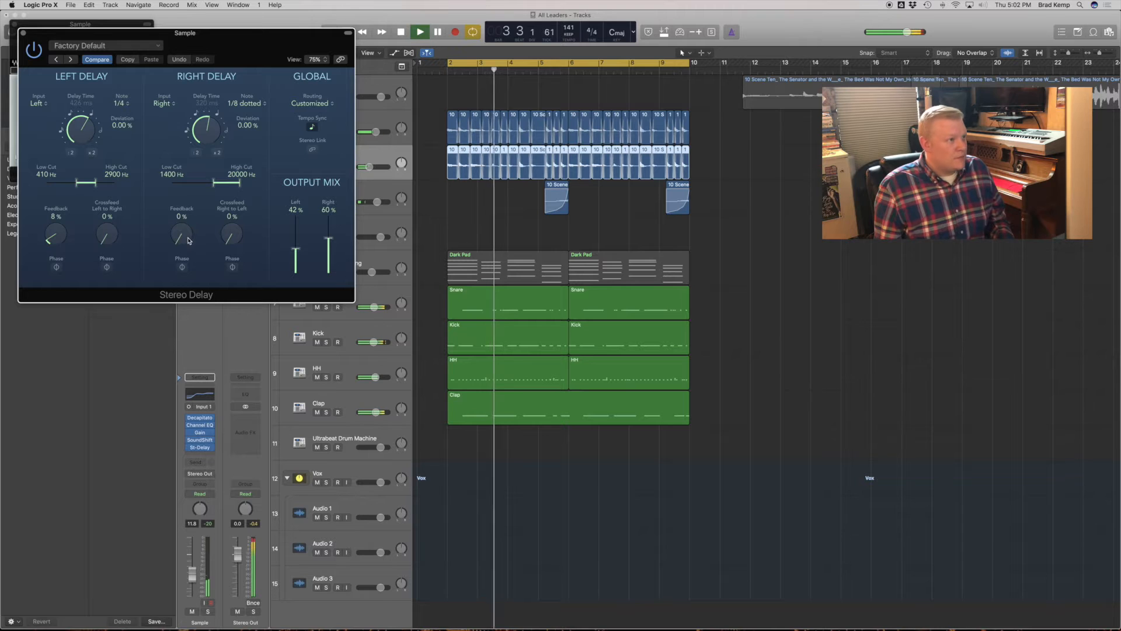
pyautogui.moveTo(189, 240); pyautogui.dragTo(188, 227)
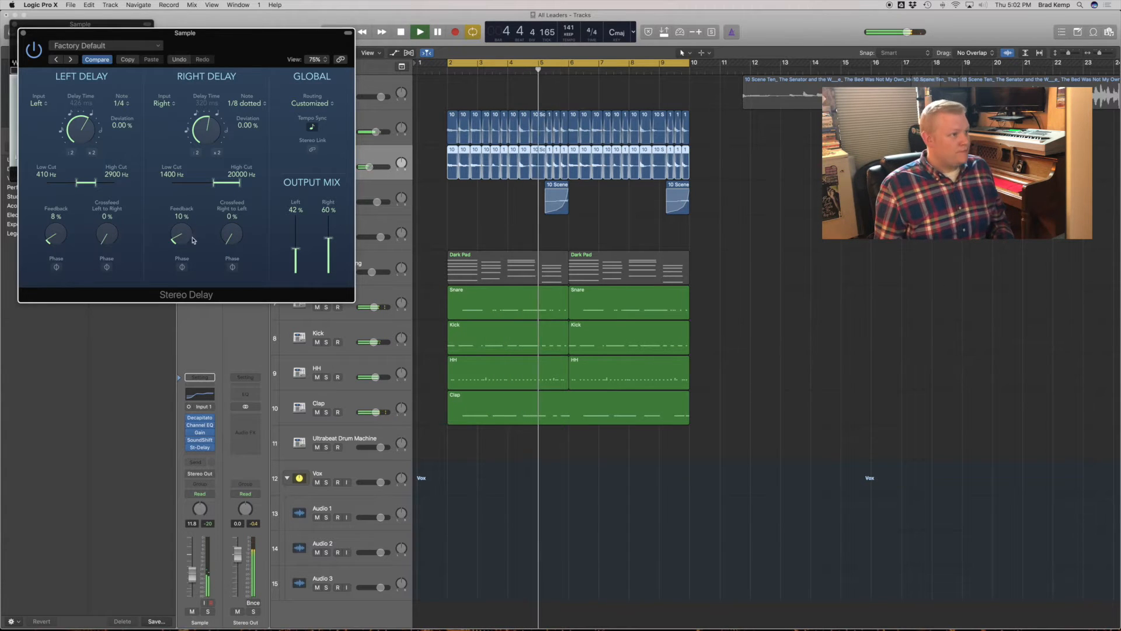
pyautogui.click(23, 33)
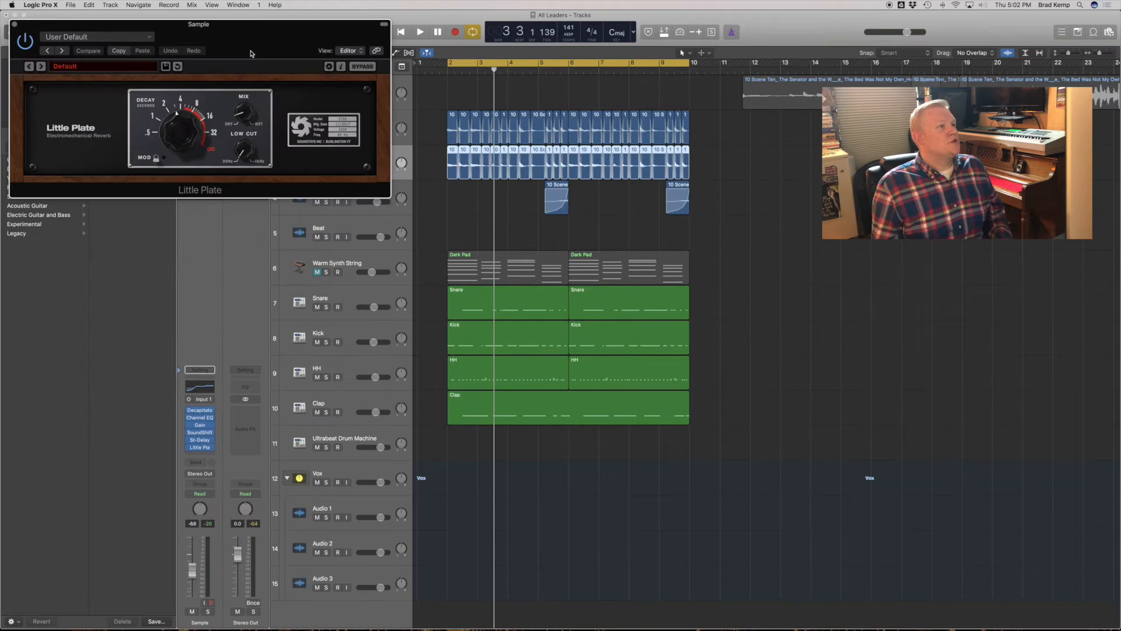
# - Add Little Plate to the copied Sample track, adjust its mix and low cut, and rename the track Sample 8va
pyautogui.moveTo(260, 30); pyautogui.dragTo(924, 326)
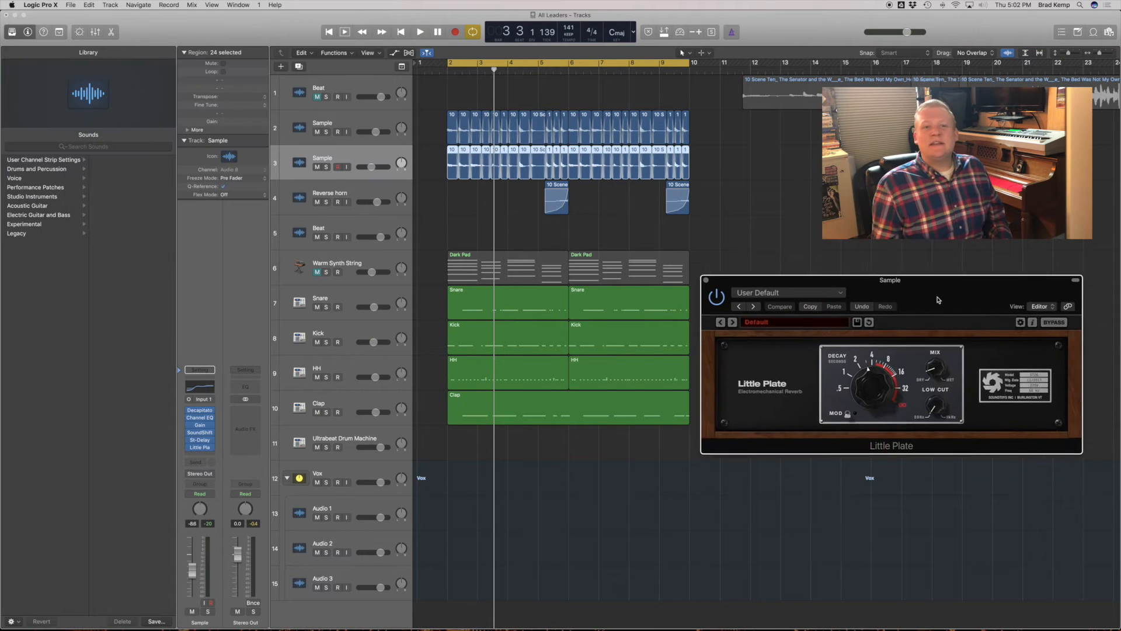
pyautogui.doubleClick(340, 159)
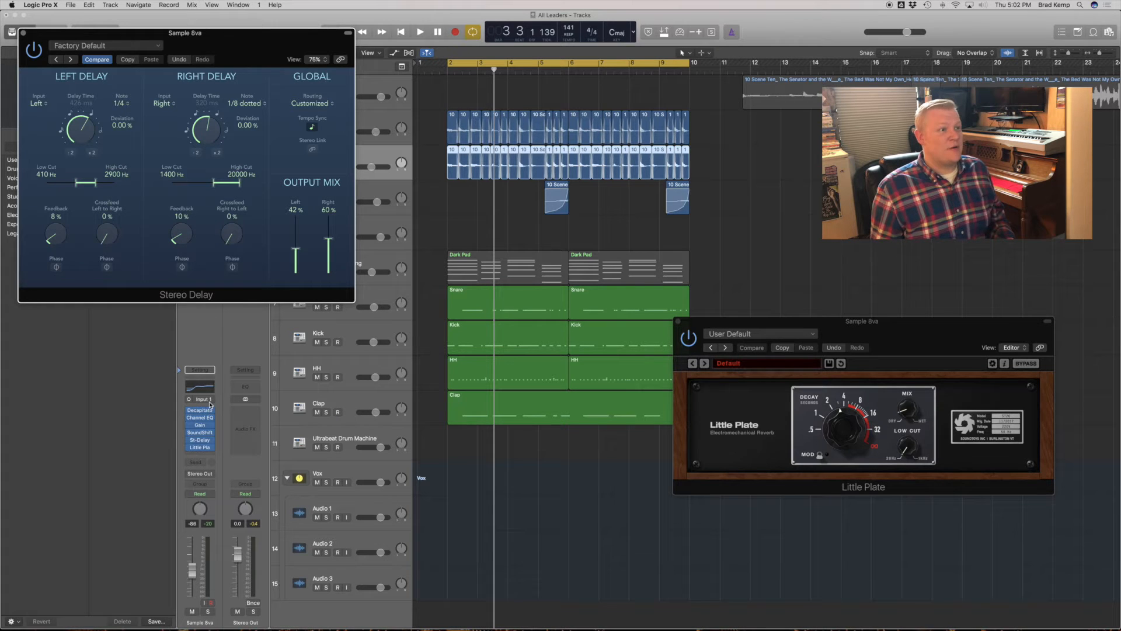
pyautogui.click(213, 438)
pyautogui.moveTo(250, 445)
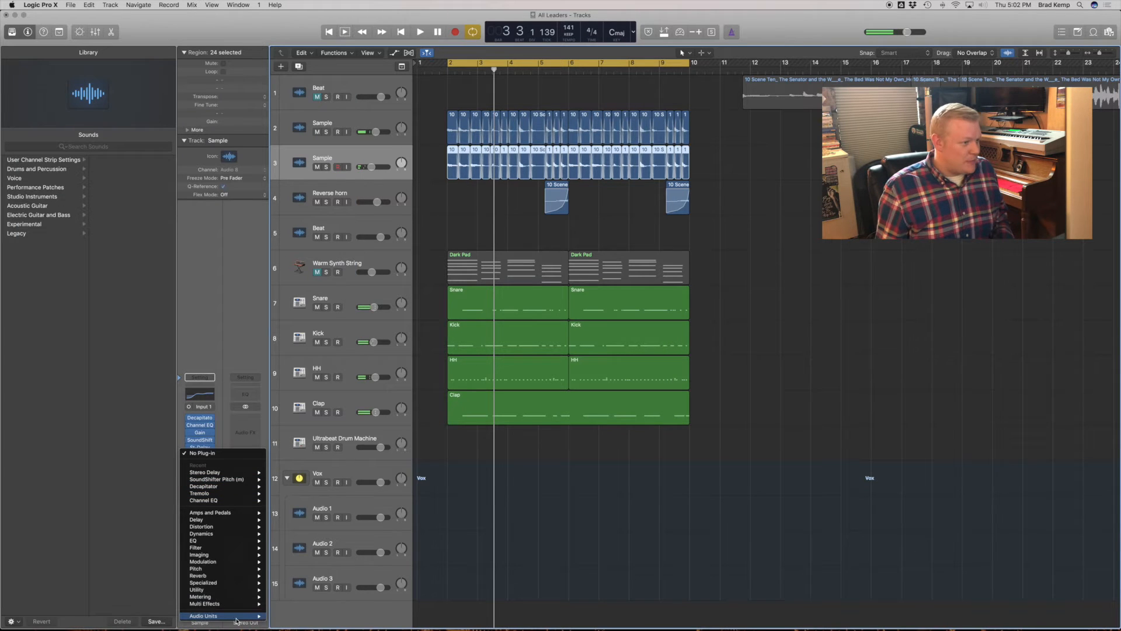
pyautogui.moveTo(238, 617)
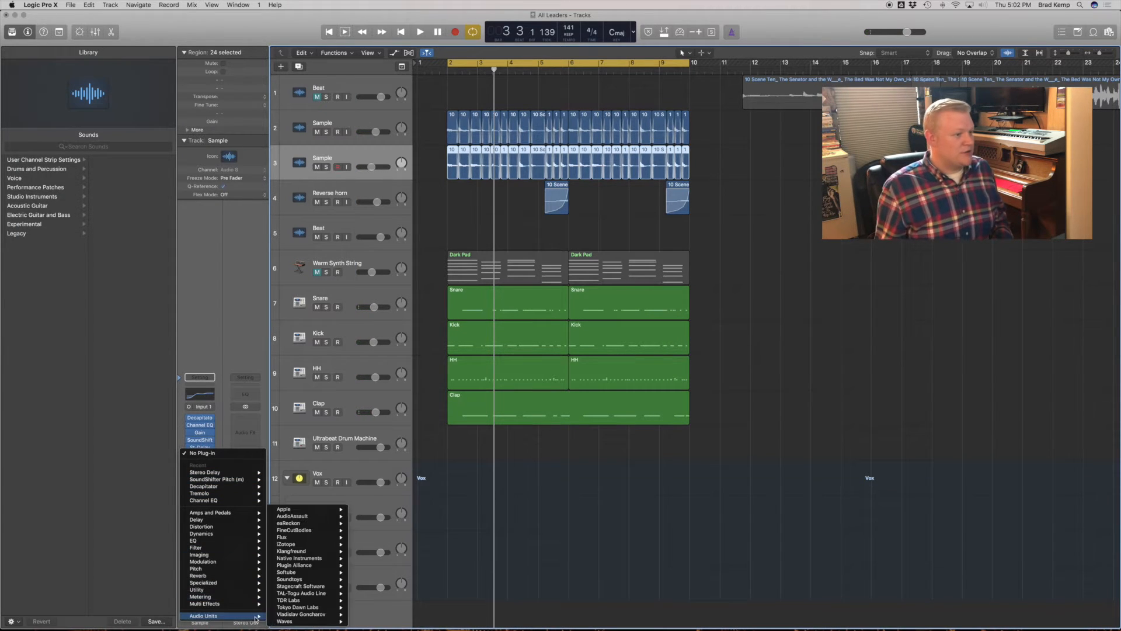
pyautogui.moveTo(324, 581)
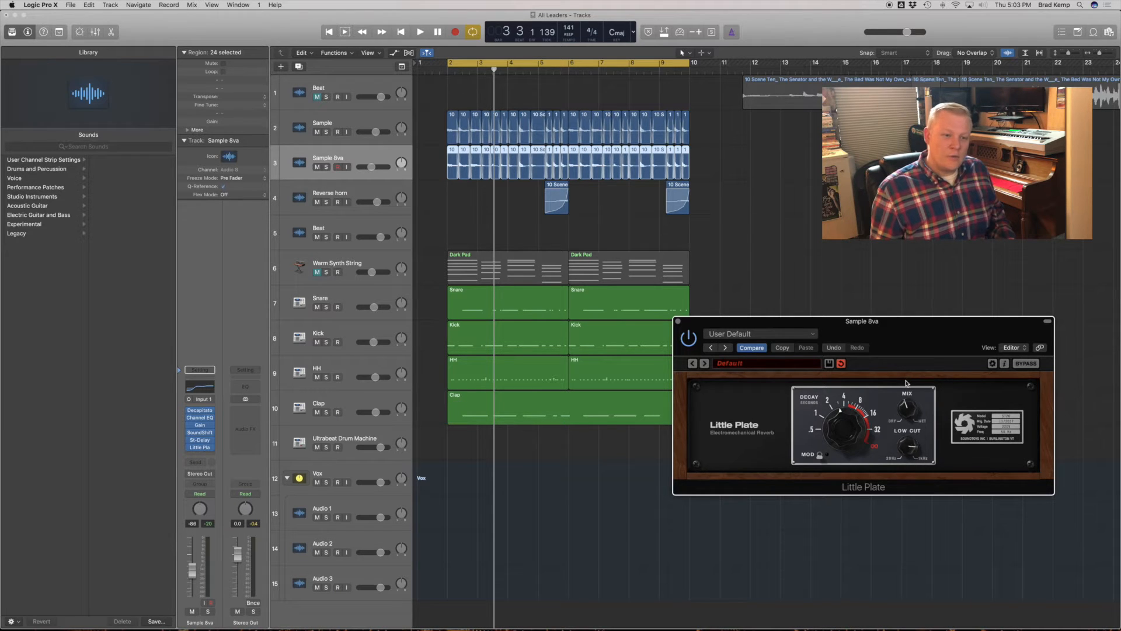
# - Choose another Ultrabeat sample on the HH track and record a second hi-hat part on its own track across bars 2 to 6
pyautogui.press('space')
pyautogui.moveTo(889, 341); pyautogui.dragTo(752, 357)
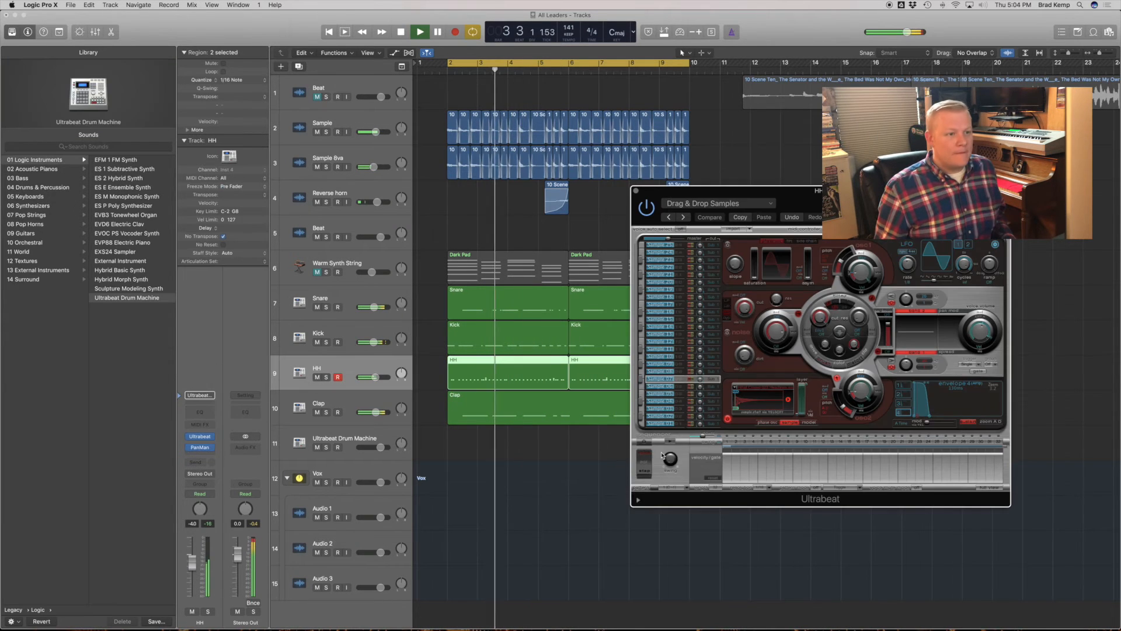
pyautogui.click(668, 350)
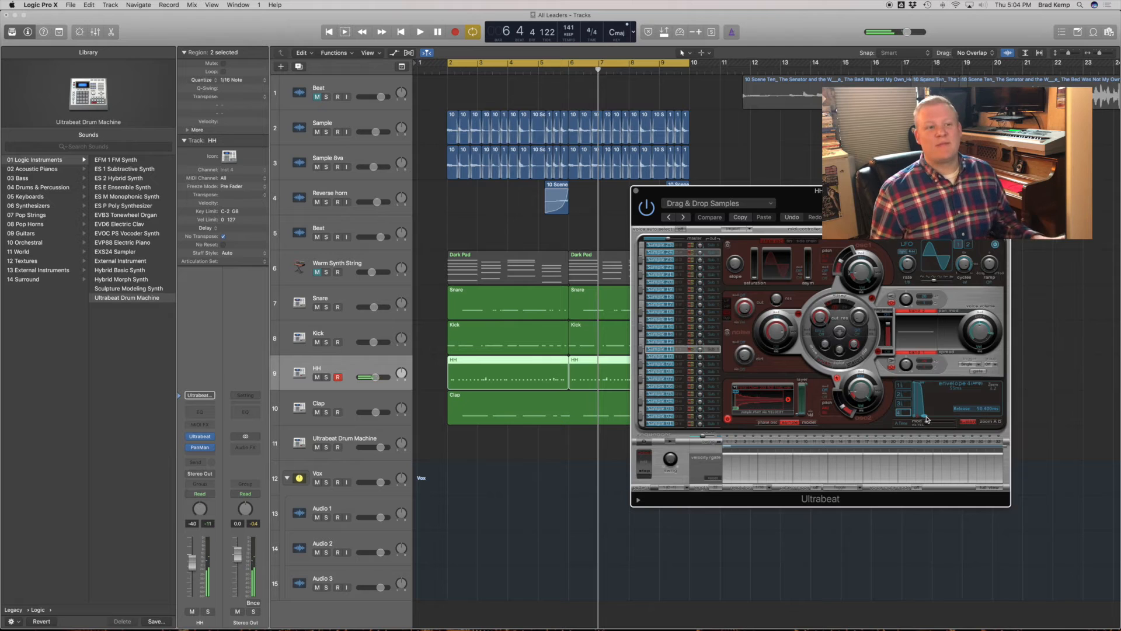
pyautogui.press('space')
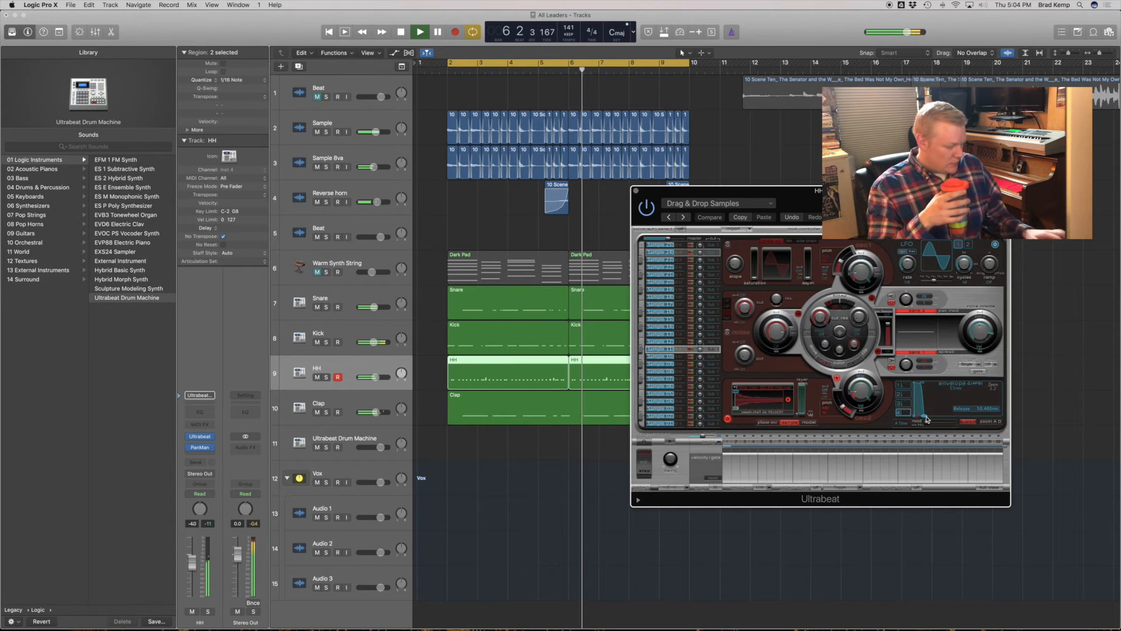
pyautogui.press('super+z')
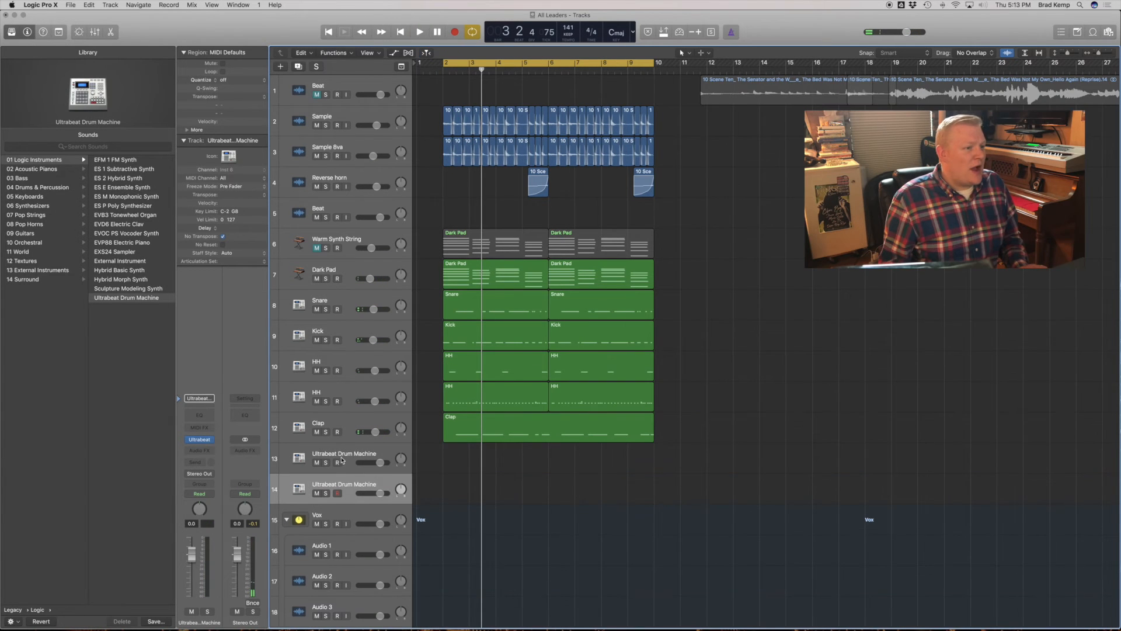
# - Add a Crash Cymbals track below Clap and set its Channel EQ low shelf to -24 dB at 210 Hz
pyautogui.click(351, 450)
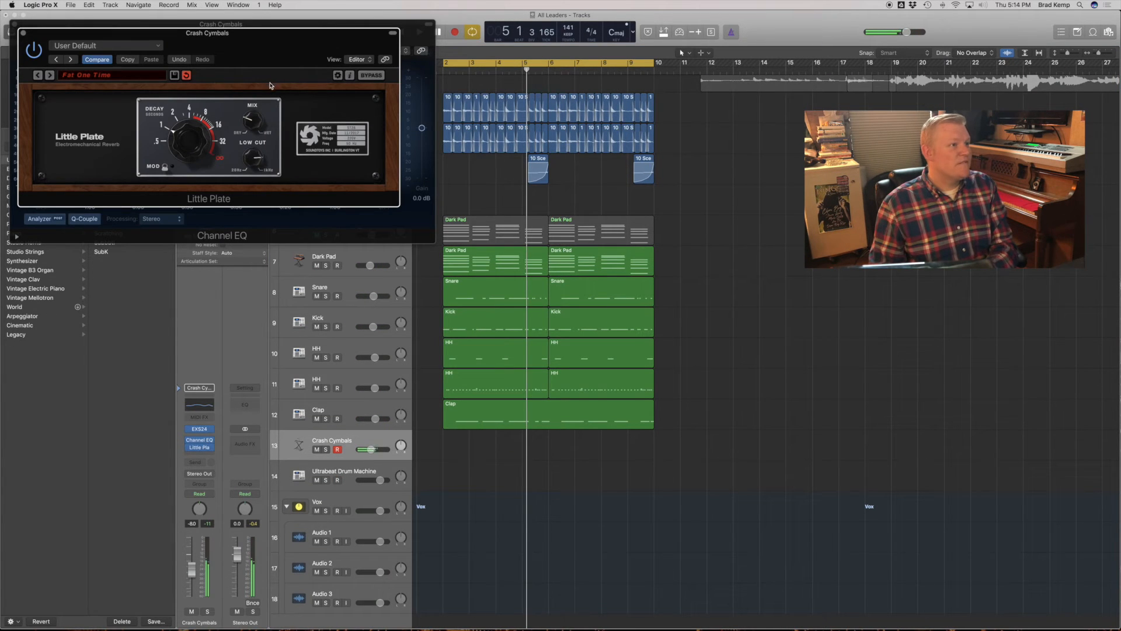
pyautogui.click(412, 130)
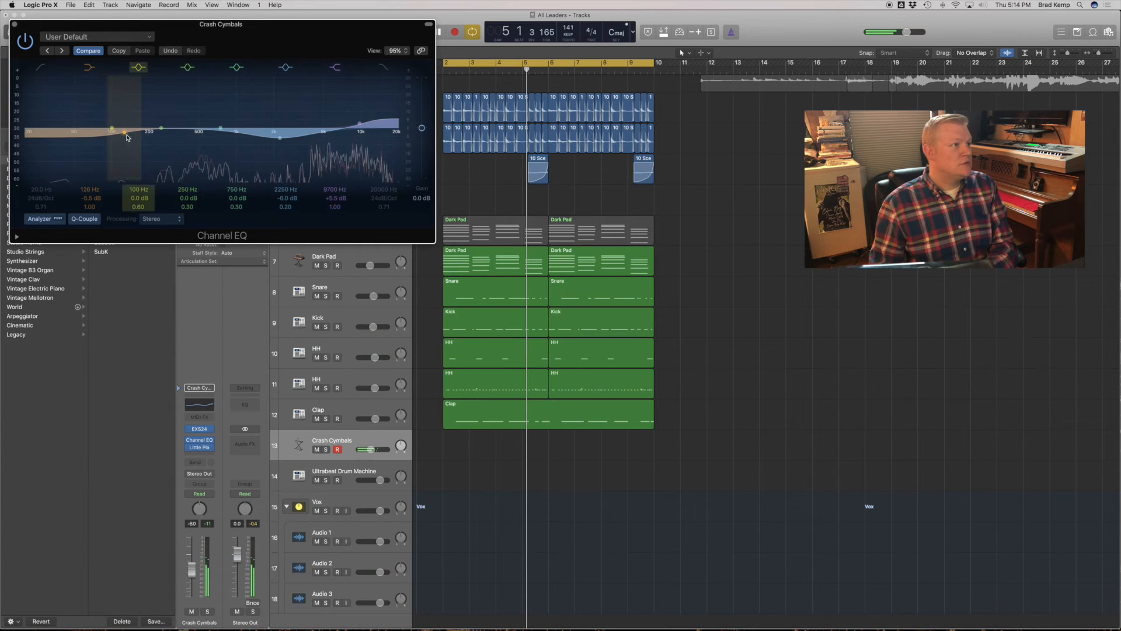
pyautogui.moveTo(133, 136); pyautogui.dragTo(149, 268)
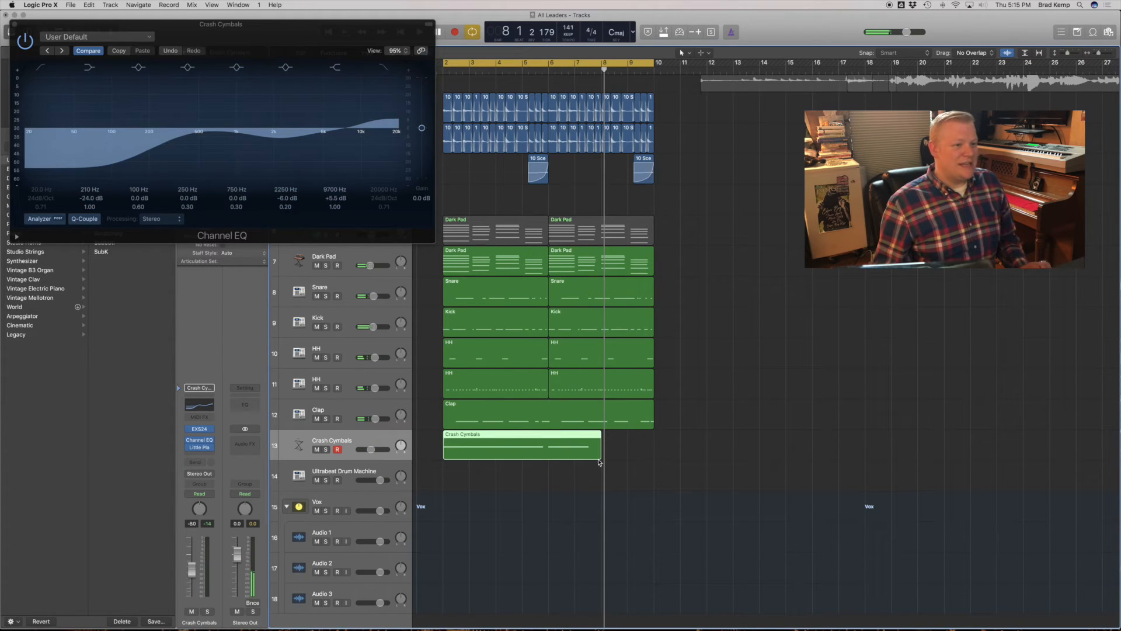
# - Record a crash part on the Crash Cymbals track and extend its region to bar 10
pyautogui.moveTo(599, 461); pyautogui.dragTo(653, 461)
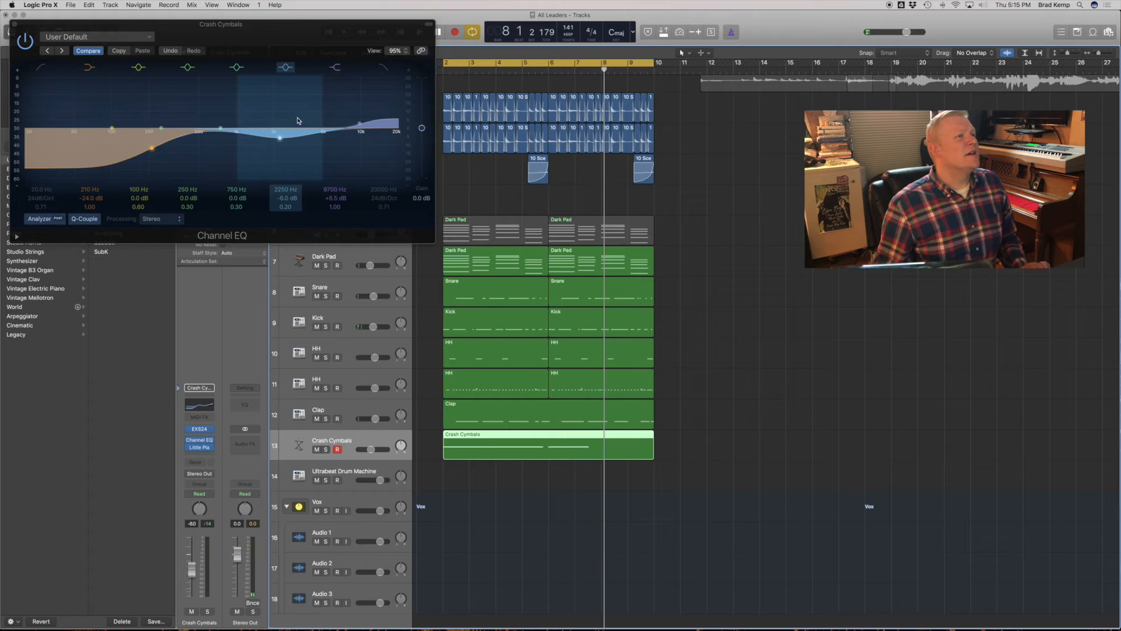
pyautogui.click(15, 27)
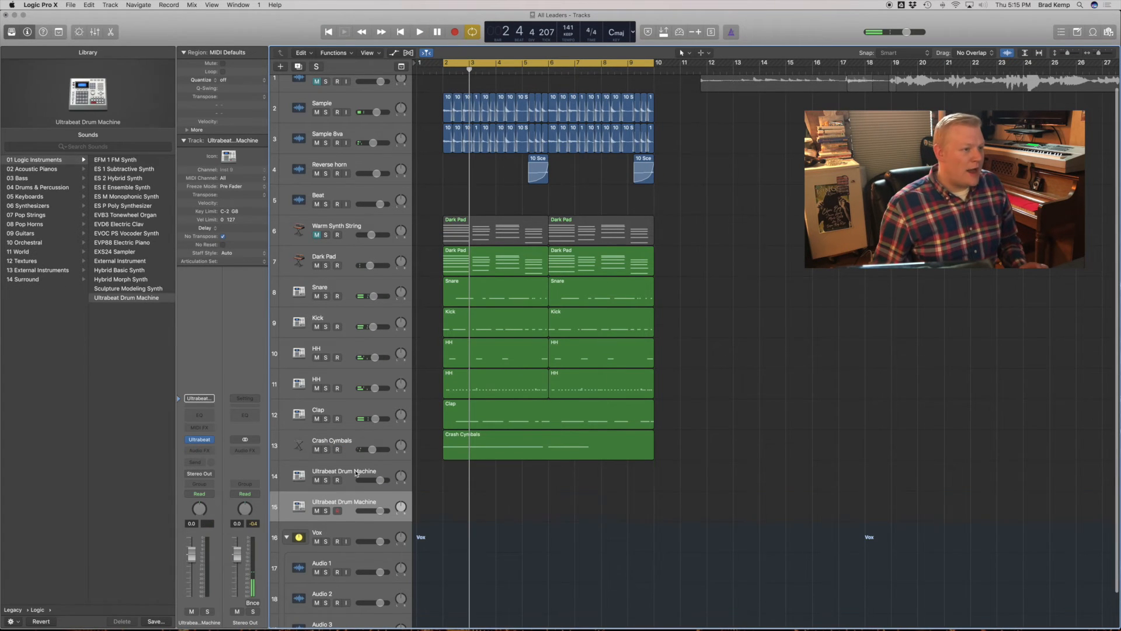
# - Add a track with the Trap Bass patch below Crash Cymbals and record a bass part on it from bar 2 to bar 10
pyautogui.press('Up')
pyautogui.click(79, 147)
pyautogui.write('trap ba')
pyautogui.click(50, 171)
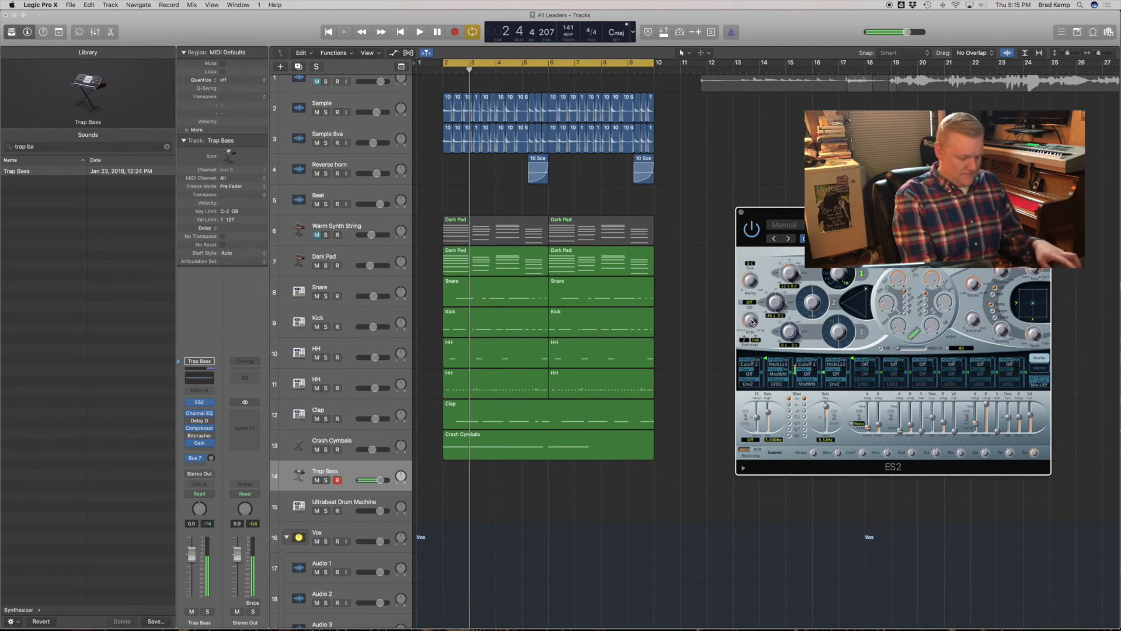
pyautogui.press('space')
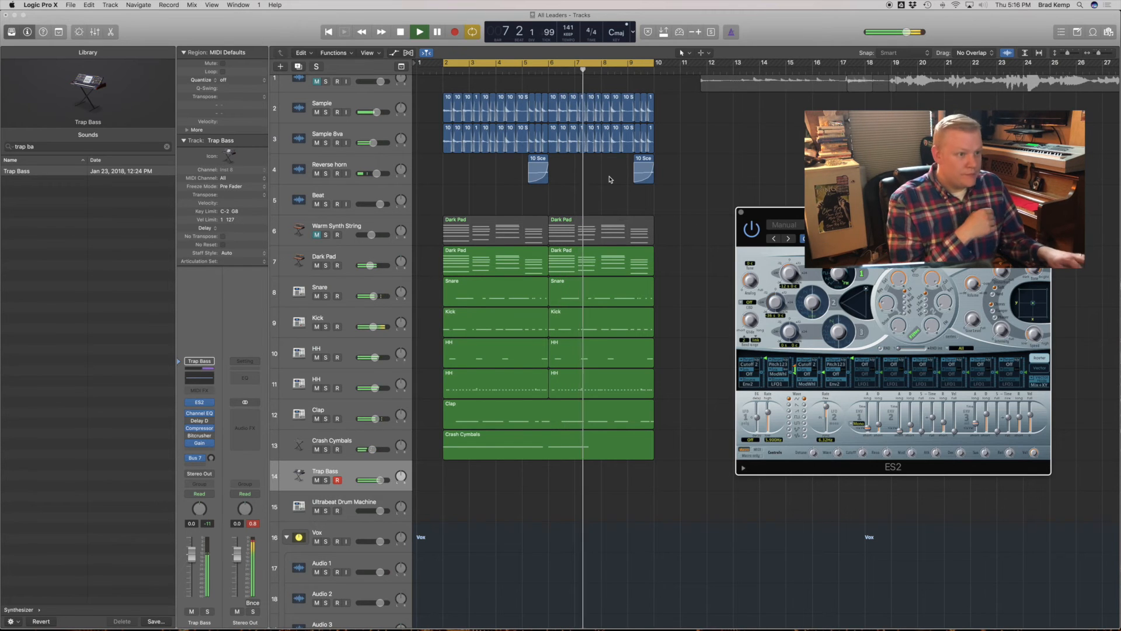
pyautogui.press('Return')
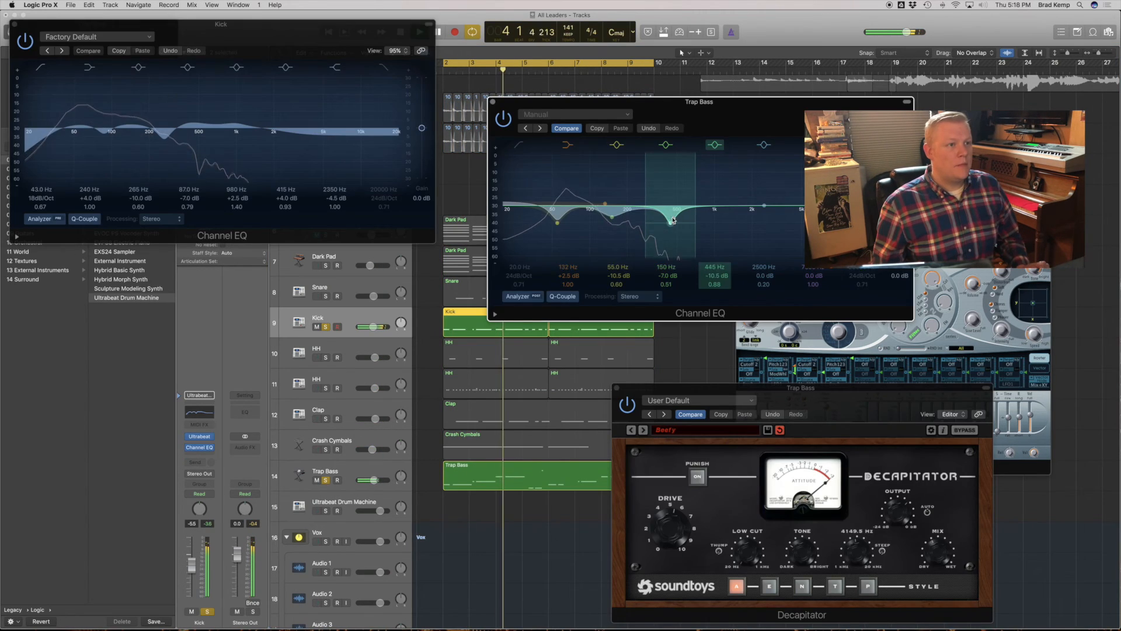
# - Process the Trap Bass track with Gain at -5.4 dB and the Decapitator Beefy preset while soloing it with the Kick
pyautogui.moveTo(605, 204); pyautogui.dragTo(689, 200)
pyautogui.click(518, 145)
pyautogui.moveTo(512, 224); pyautogui.dragTo(517, 224)
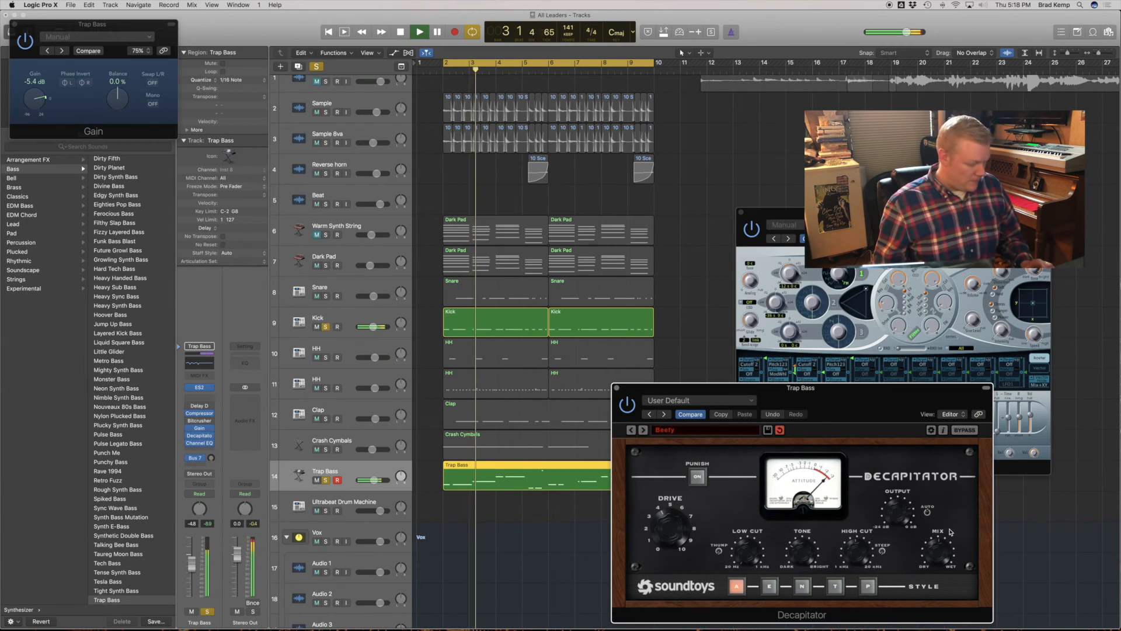
# - Unsolo the Kick and Trap Bass tracks and close the ES2 and Decapitator plug-in windows
pyautogui.click(326, 327)
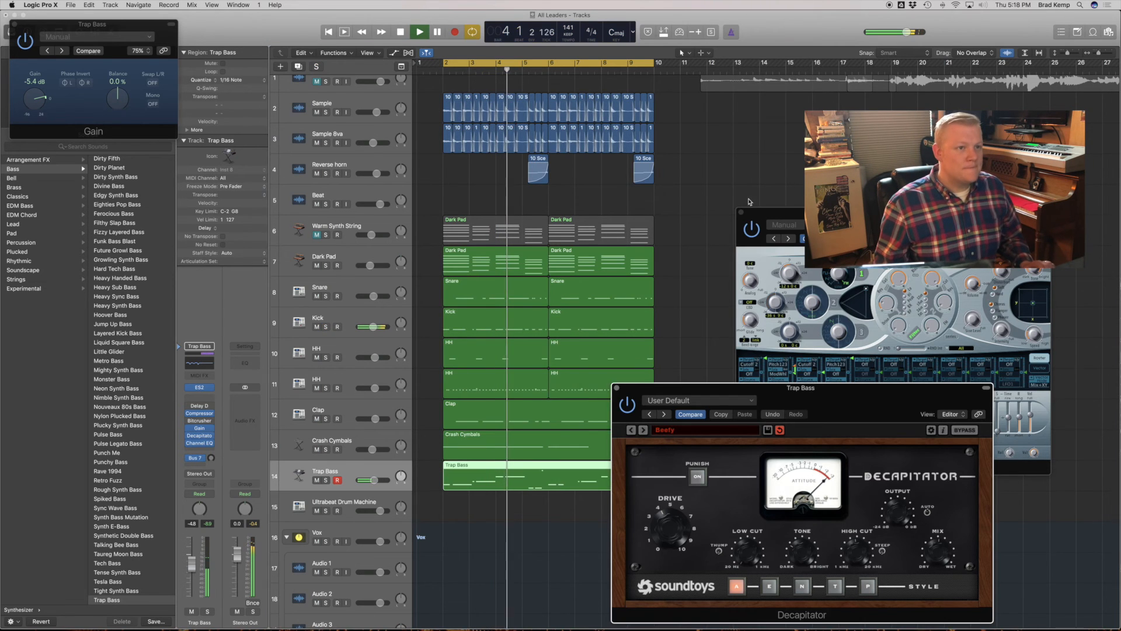
pyautogui.click(740, 212)
pyautogui.click(616, 388)
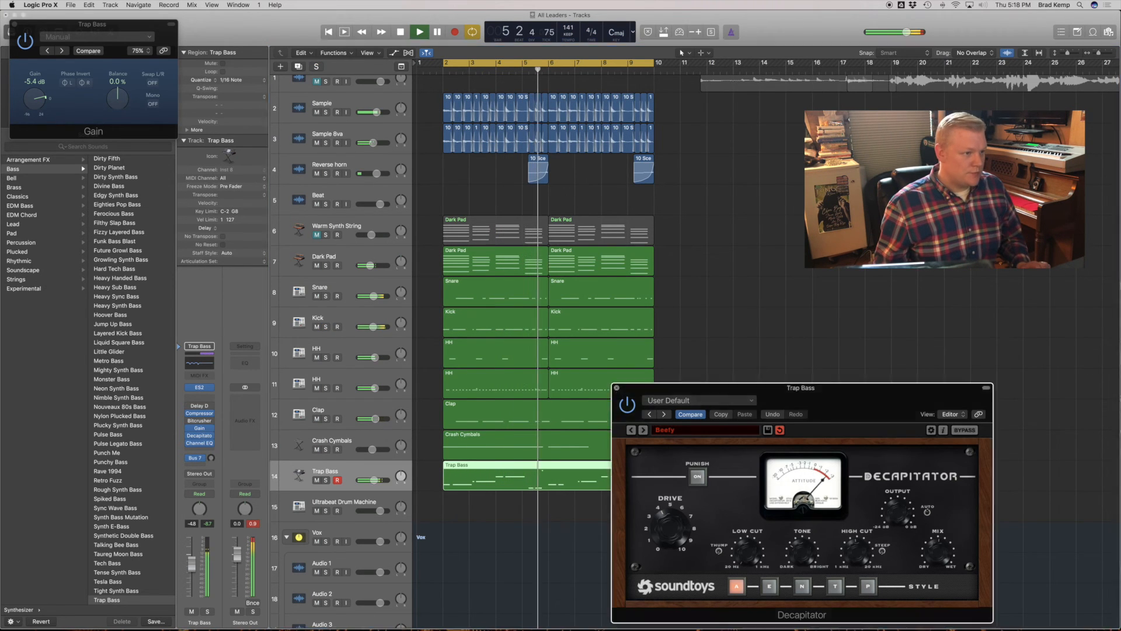
# - Play back the complete beat from bar 2 with all tracks in view
pyautogui.click(459, 510)
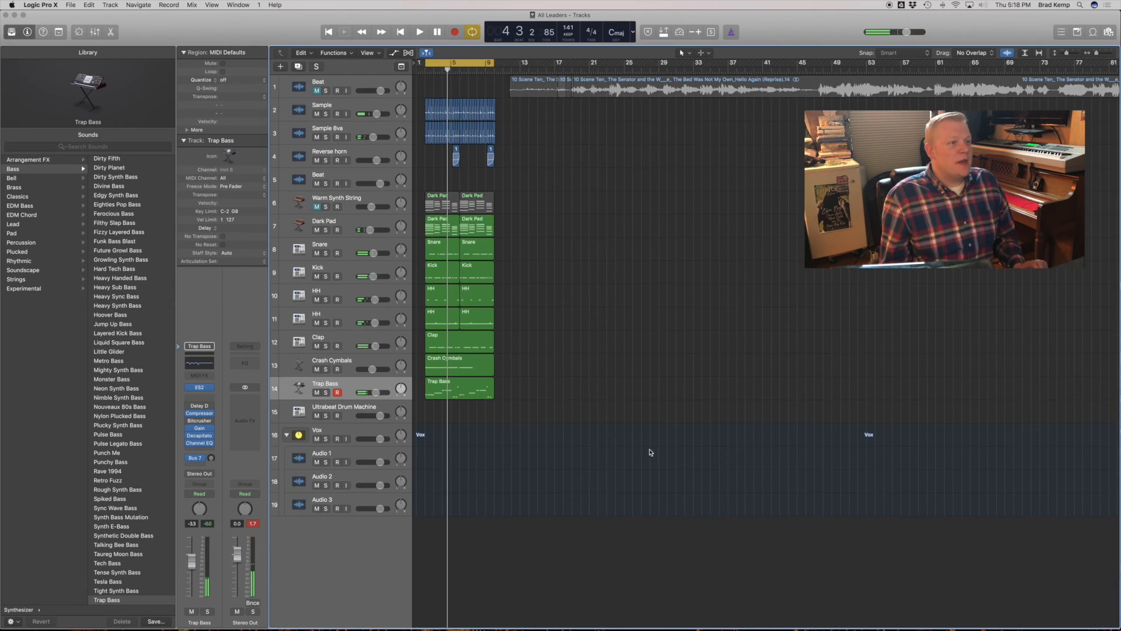
pyautogui.moveTo(648, 450); pyautogui.dragTo(657, 459)
pyautogui.scroll(-1, 537, 174)
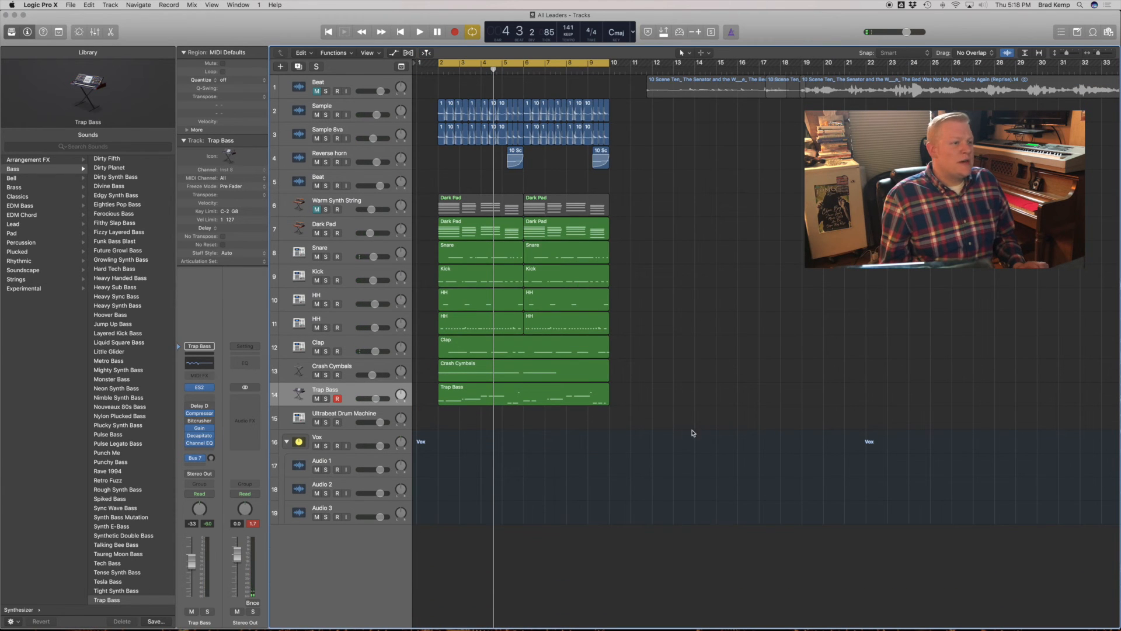
pyautogui.press('super+a')
pyautogui.scroll(-1, 541, 249)
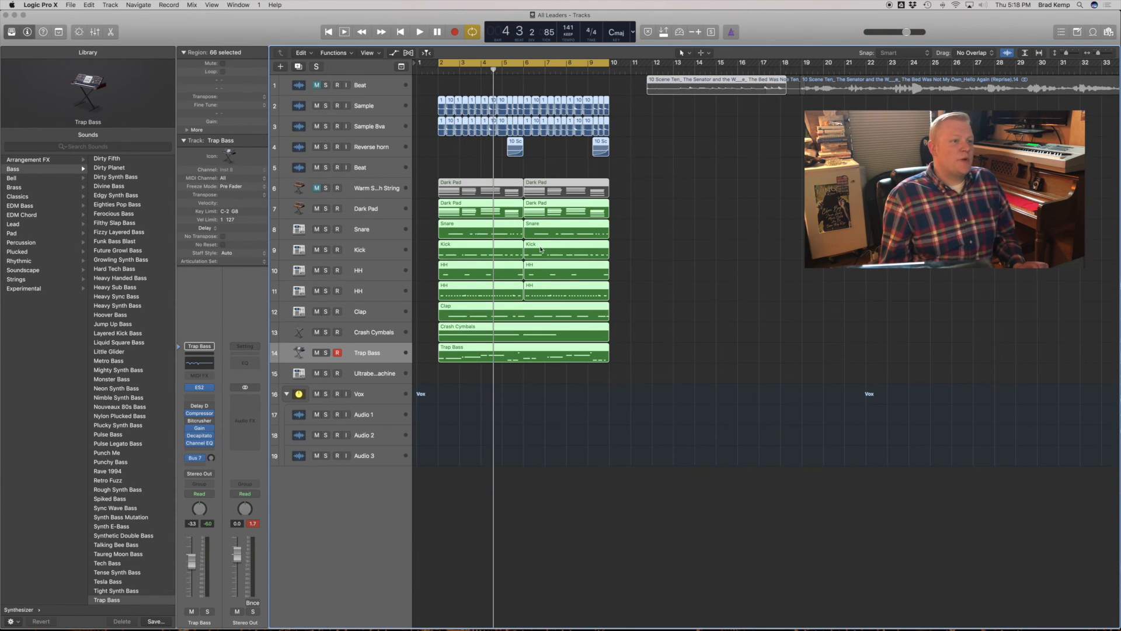
pyautogui.click(623, 283)
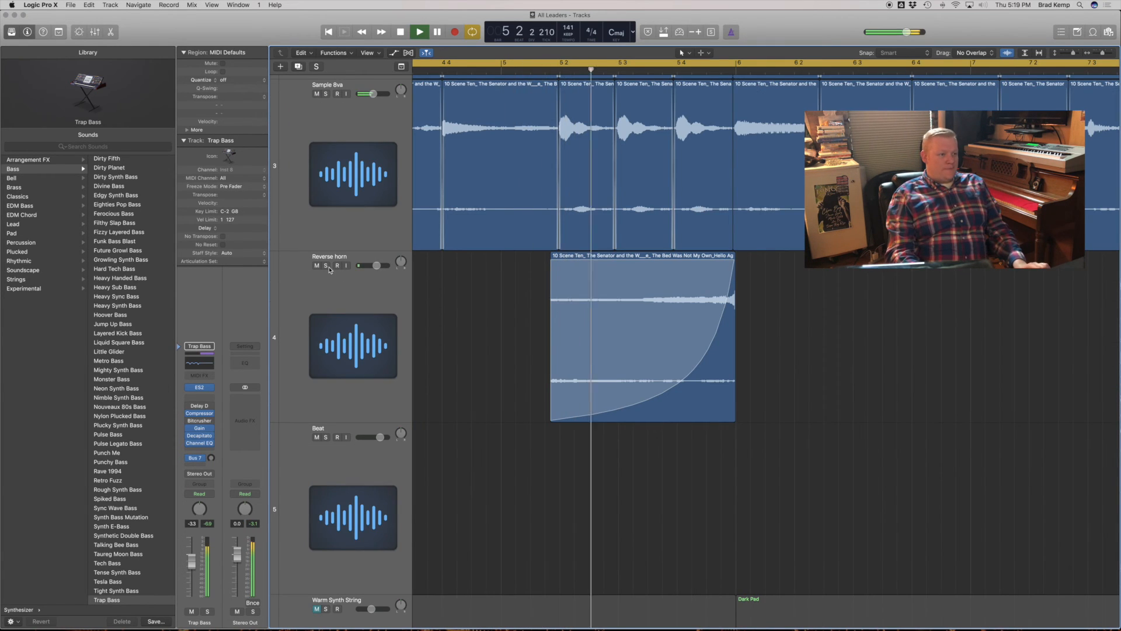
pyautogui.click(326, 266)
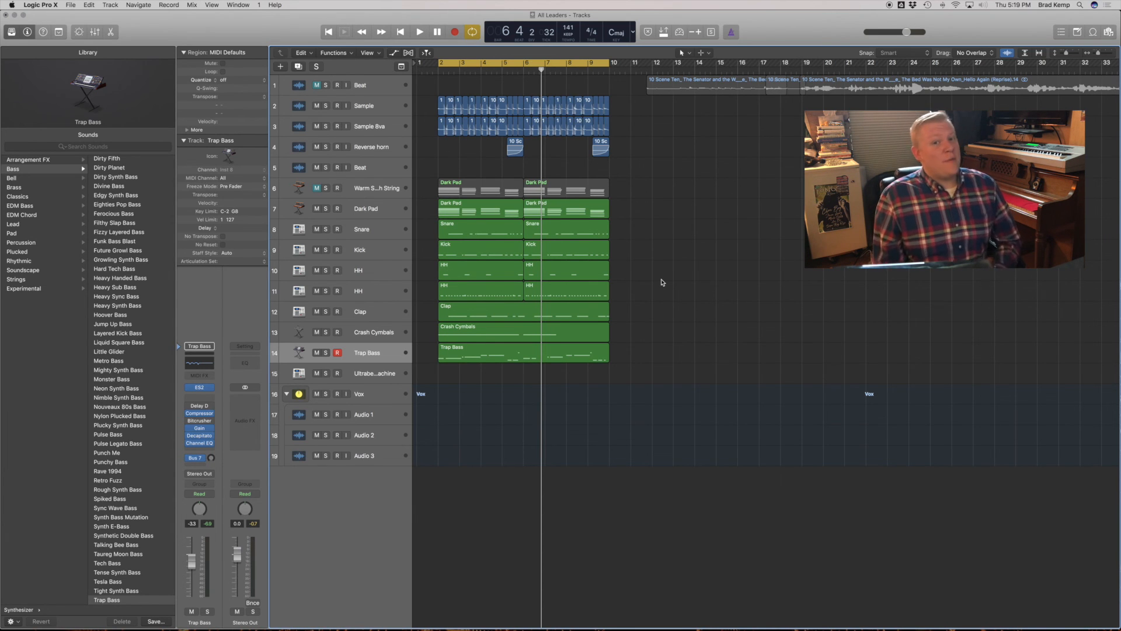
pyautogui.press('space')
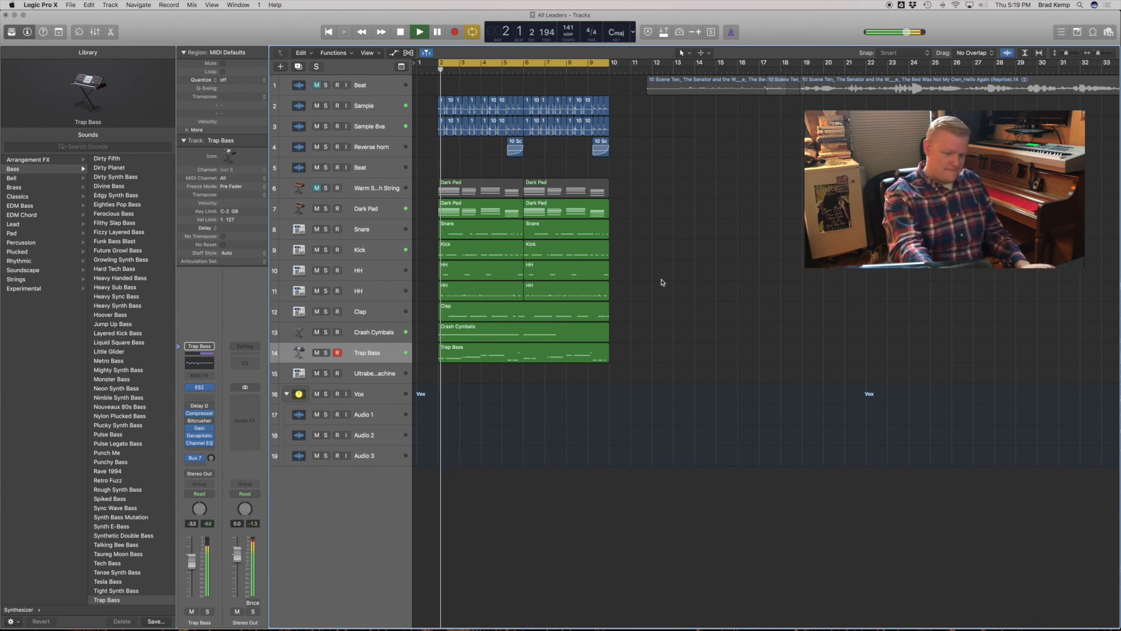